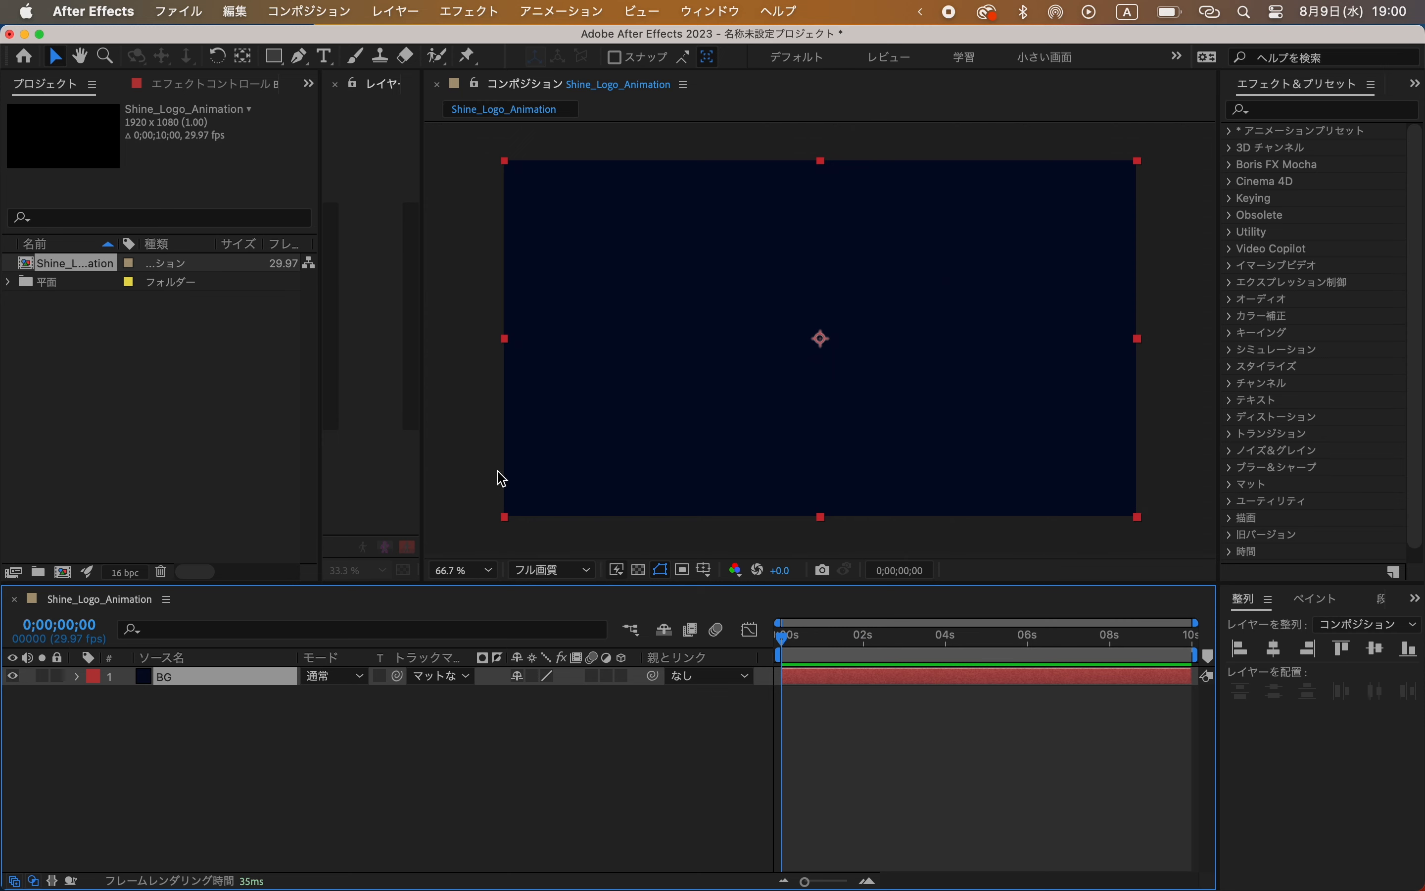
Step: Preview Rust Texture.jpg from the Assest folder and import it into the project as footage
left_click(214, 372)
key("super+i")
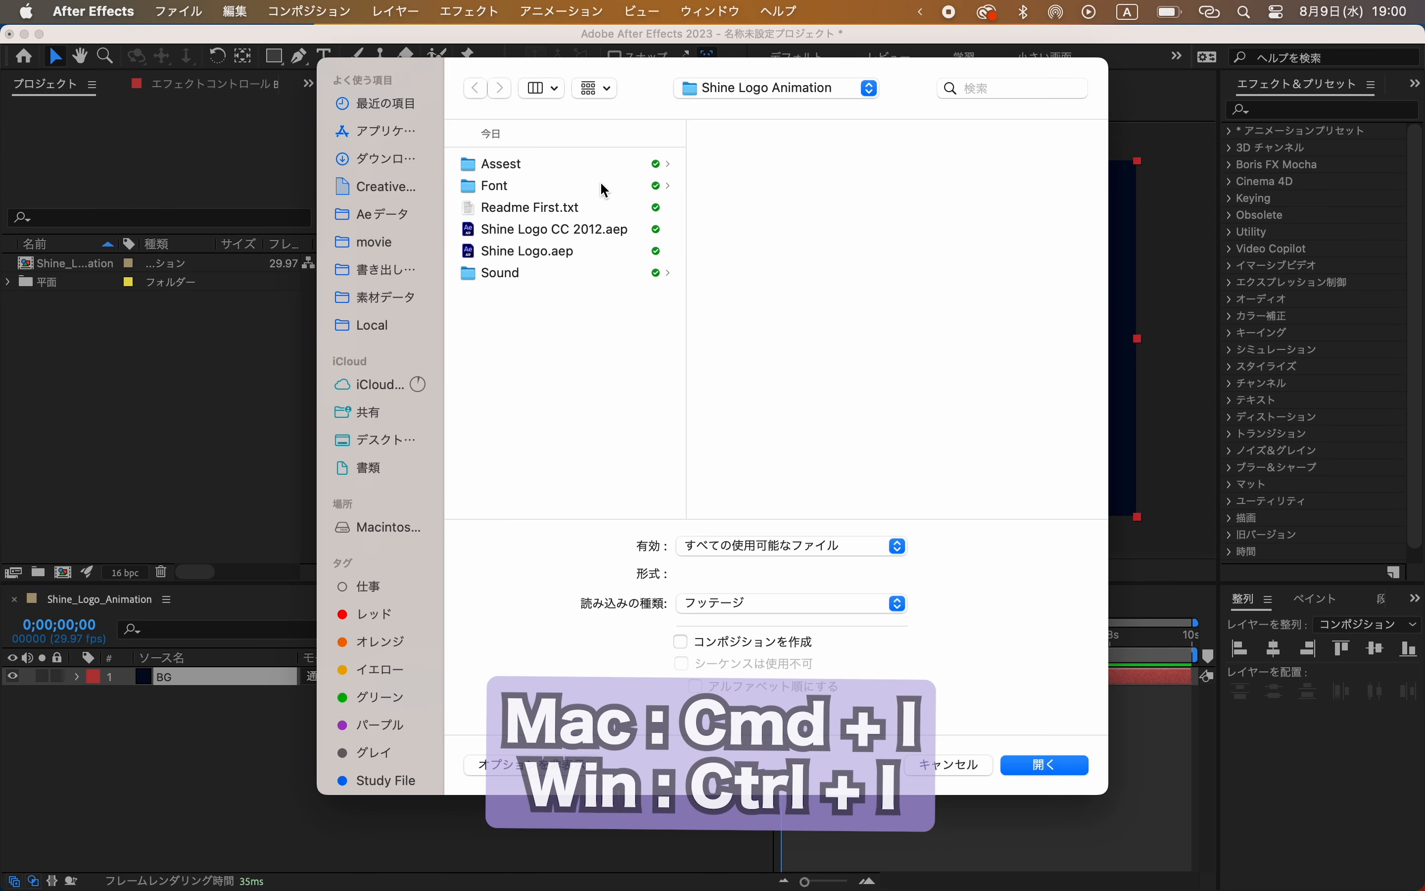
left_click(564, 166)
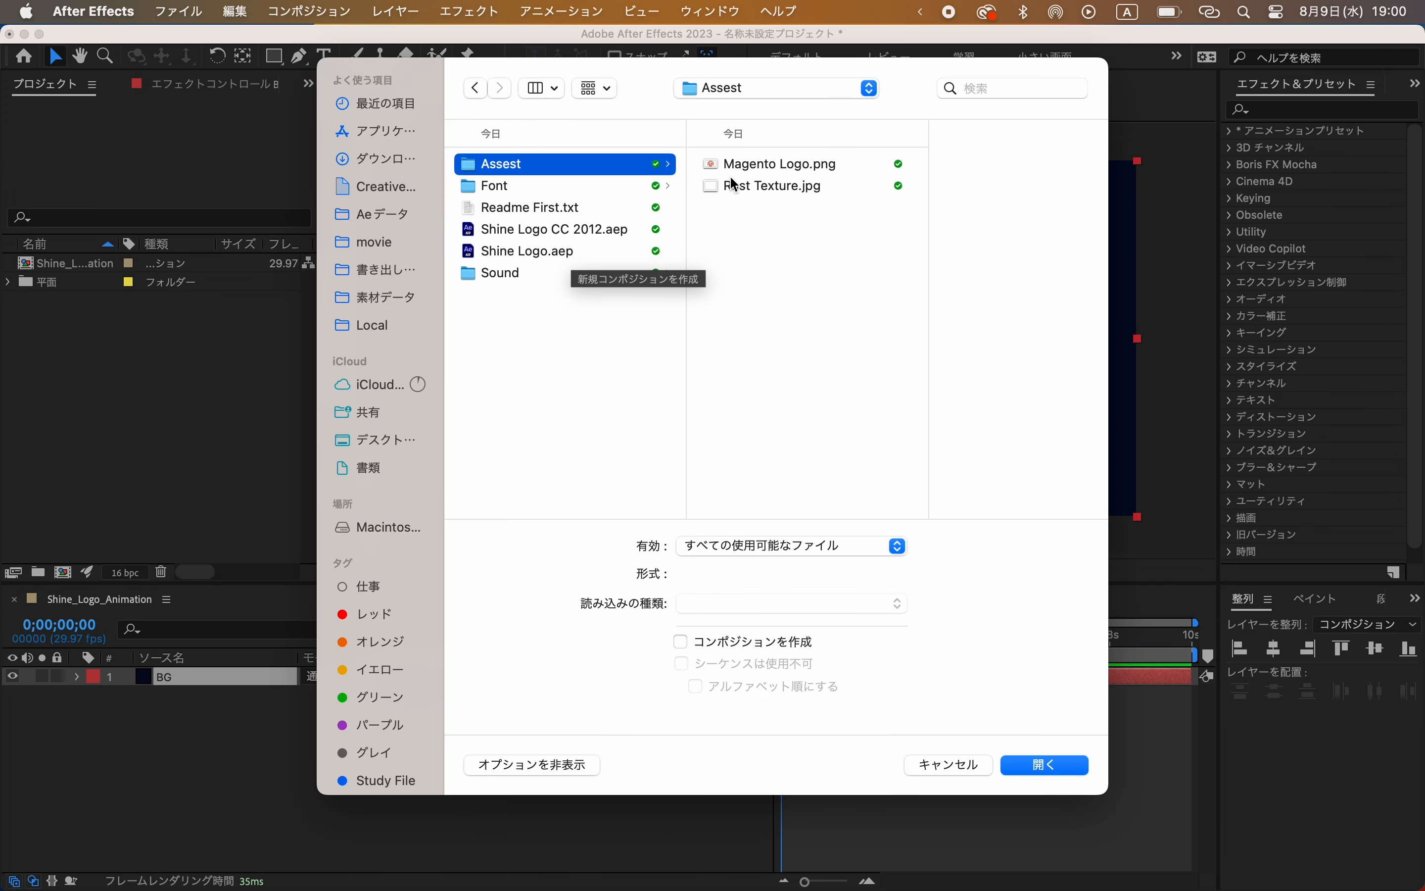
left_click(741, 188)
key("space")
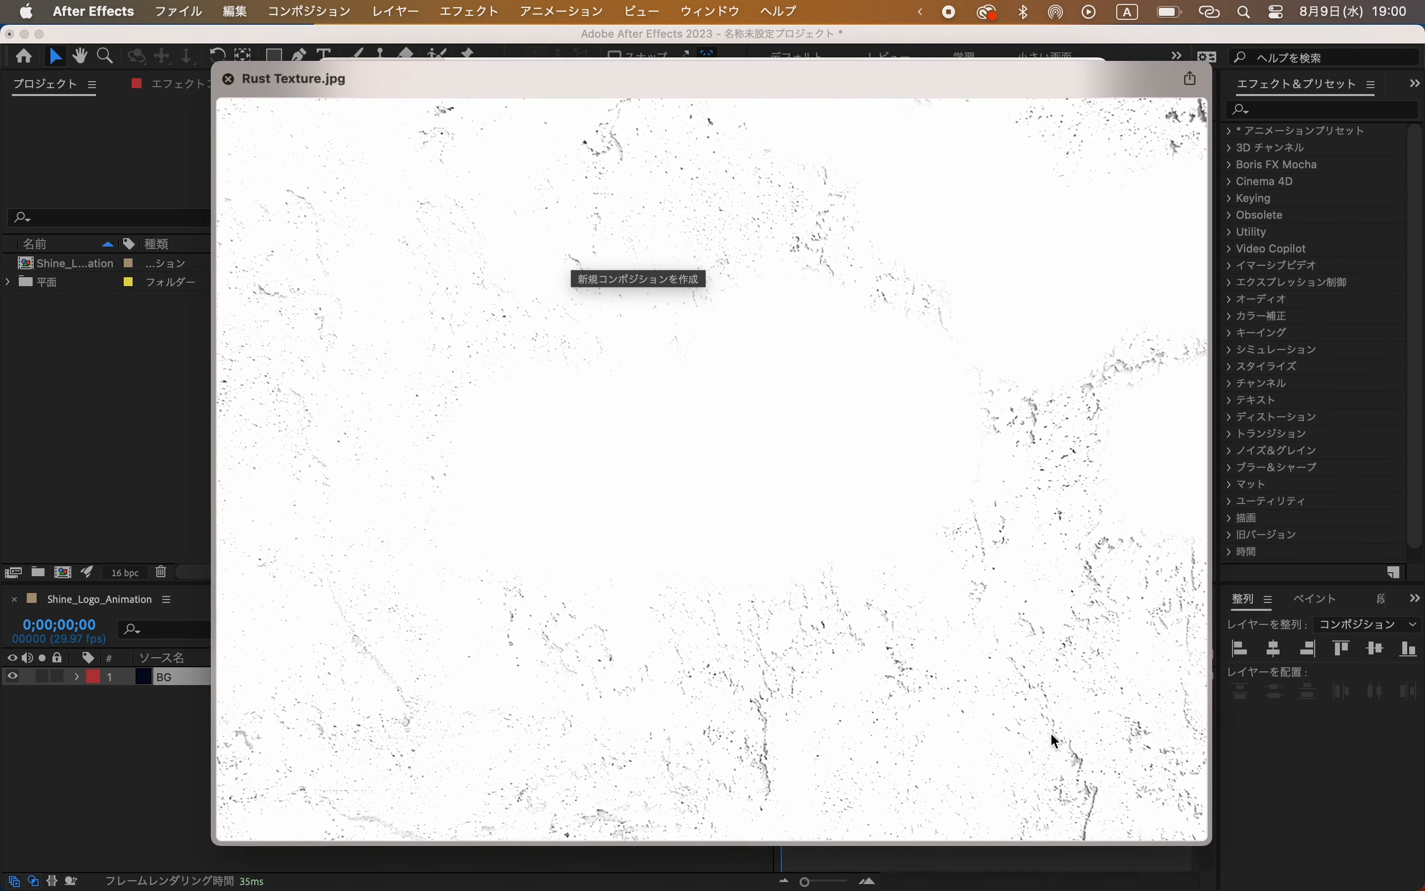
key("space")
left_click(1053, 760)
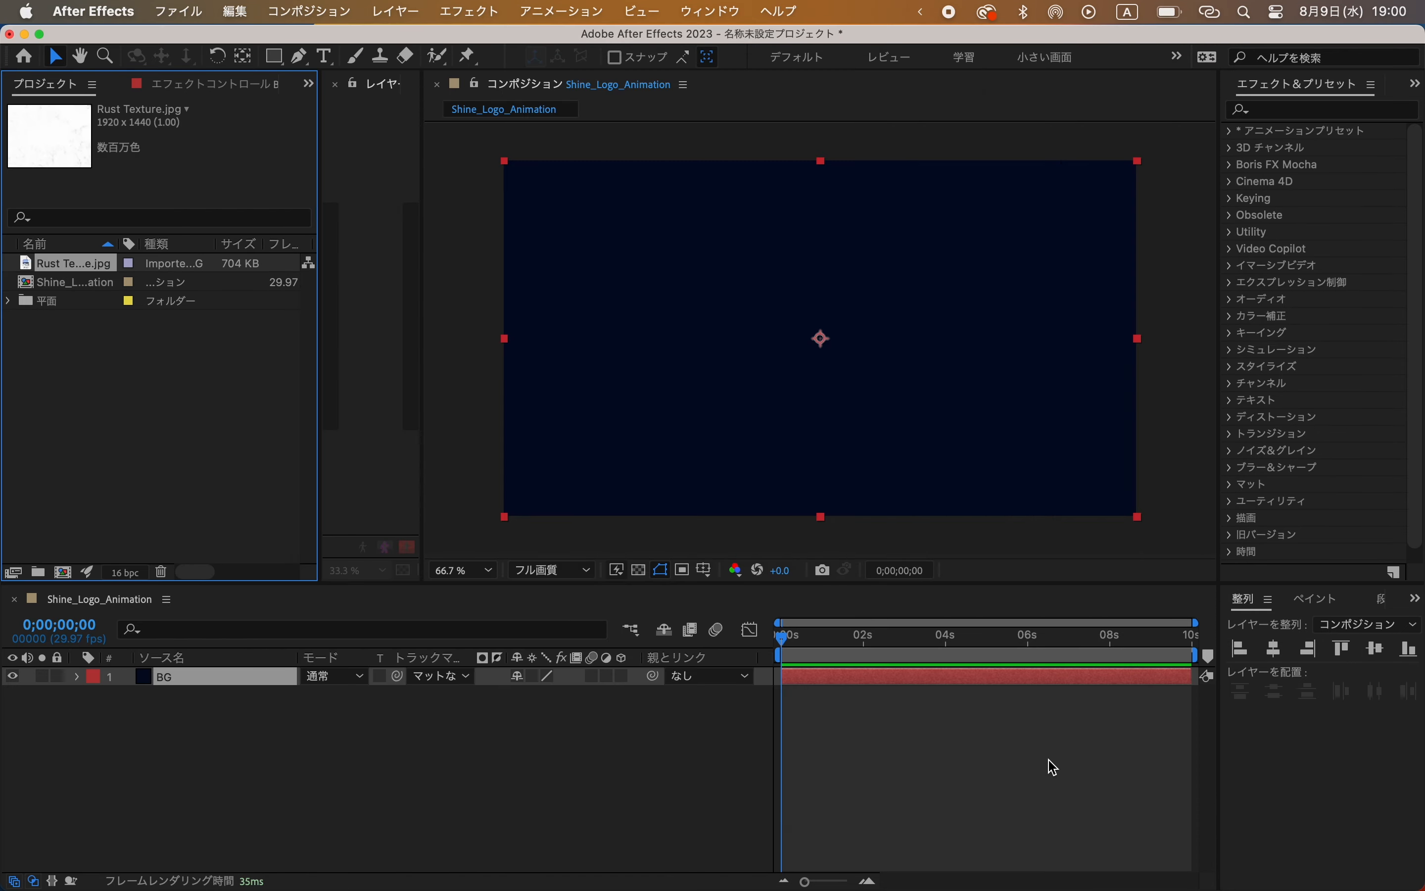
Step: Place Rust Texture.jpg above the BG layer in the Shine_Logo_Animation timeline and set its blending mode to 除算 (Divide)
left_click_drag(115, 274, 144, 683)
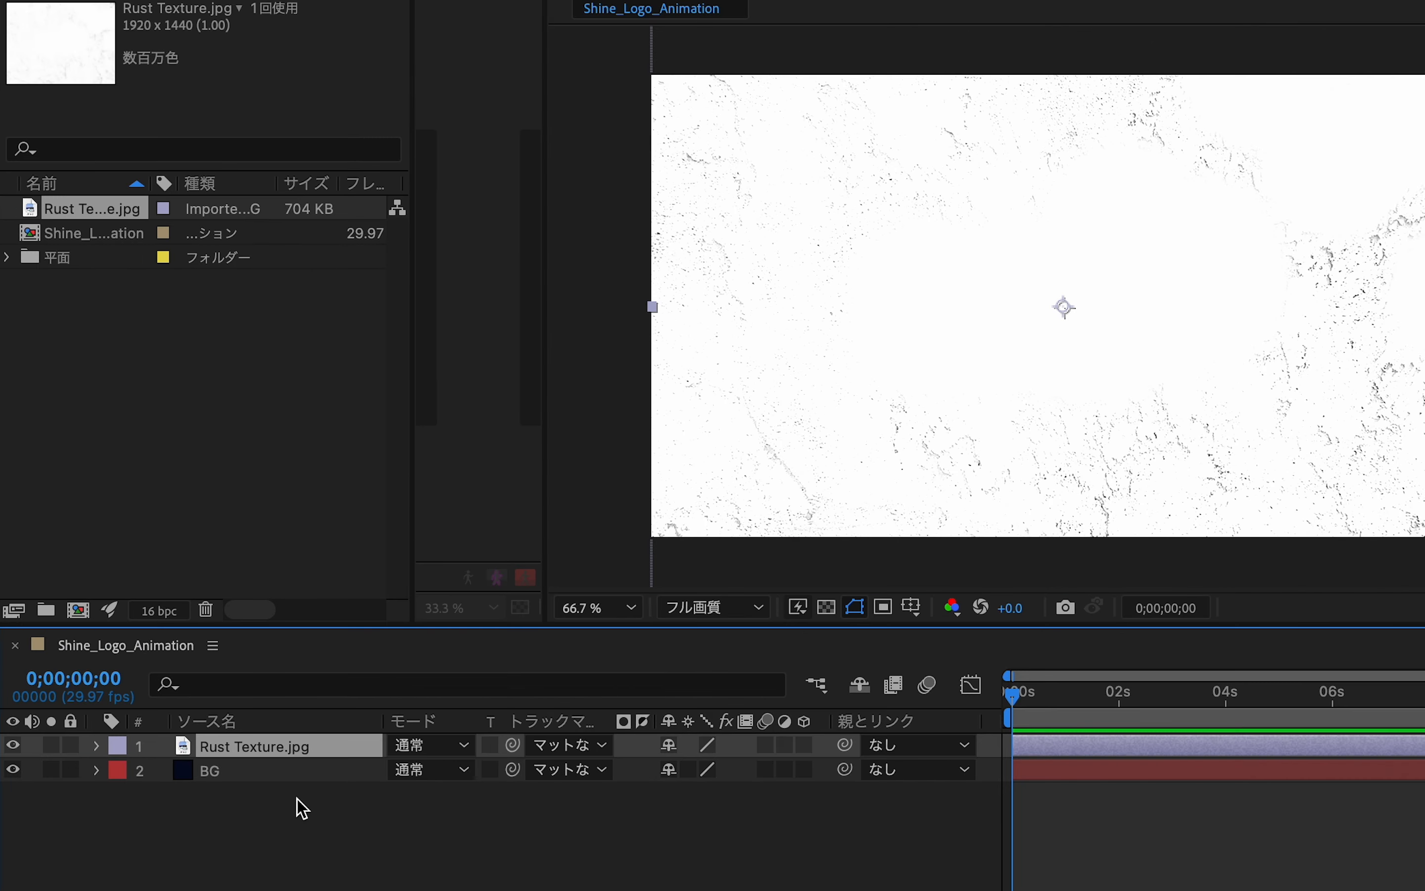
left_click(461, 748)
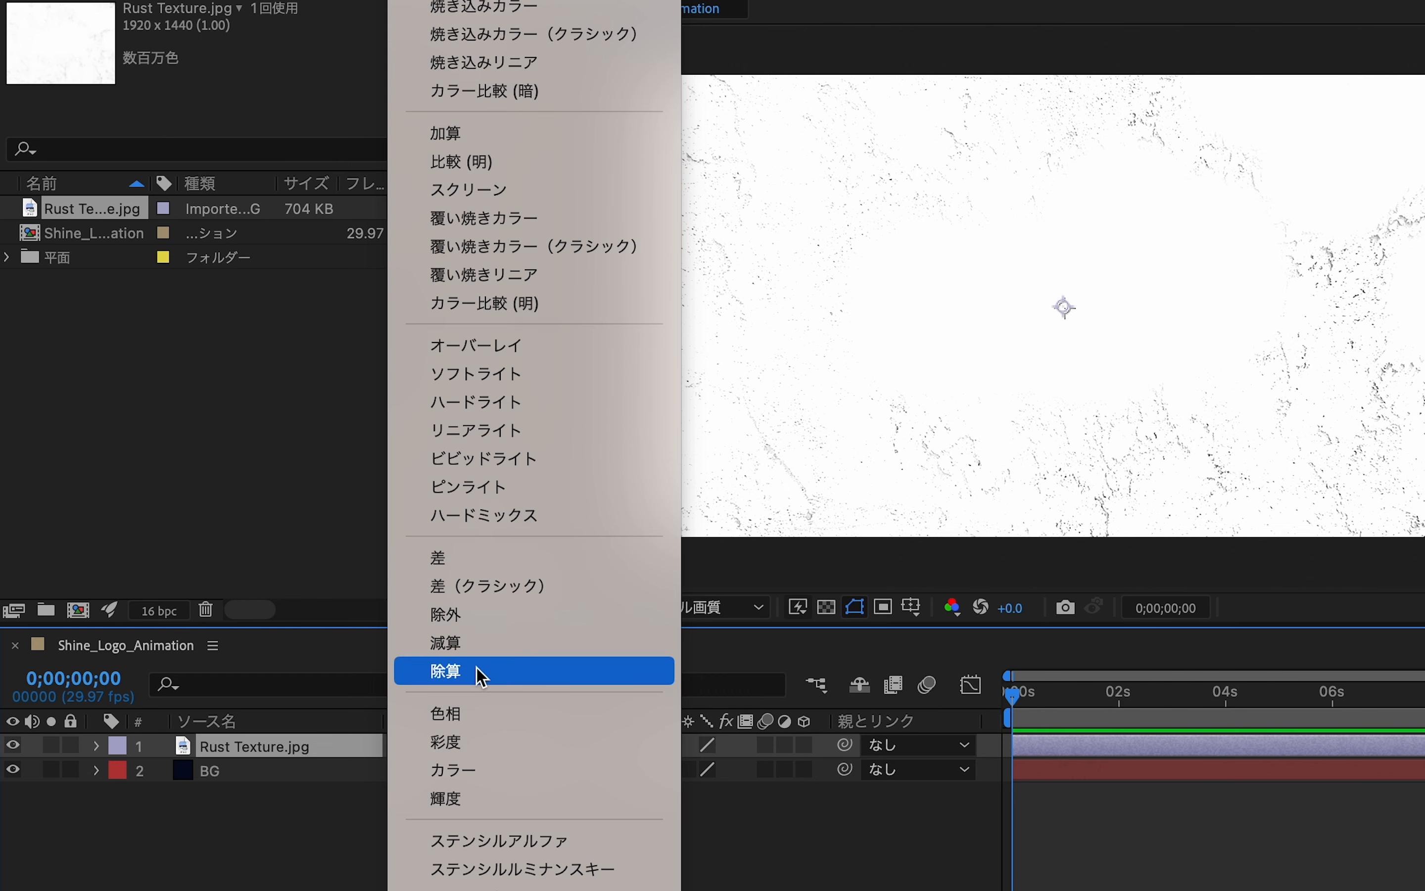
left_click(477, 673)
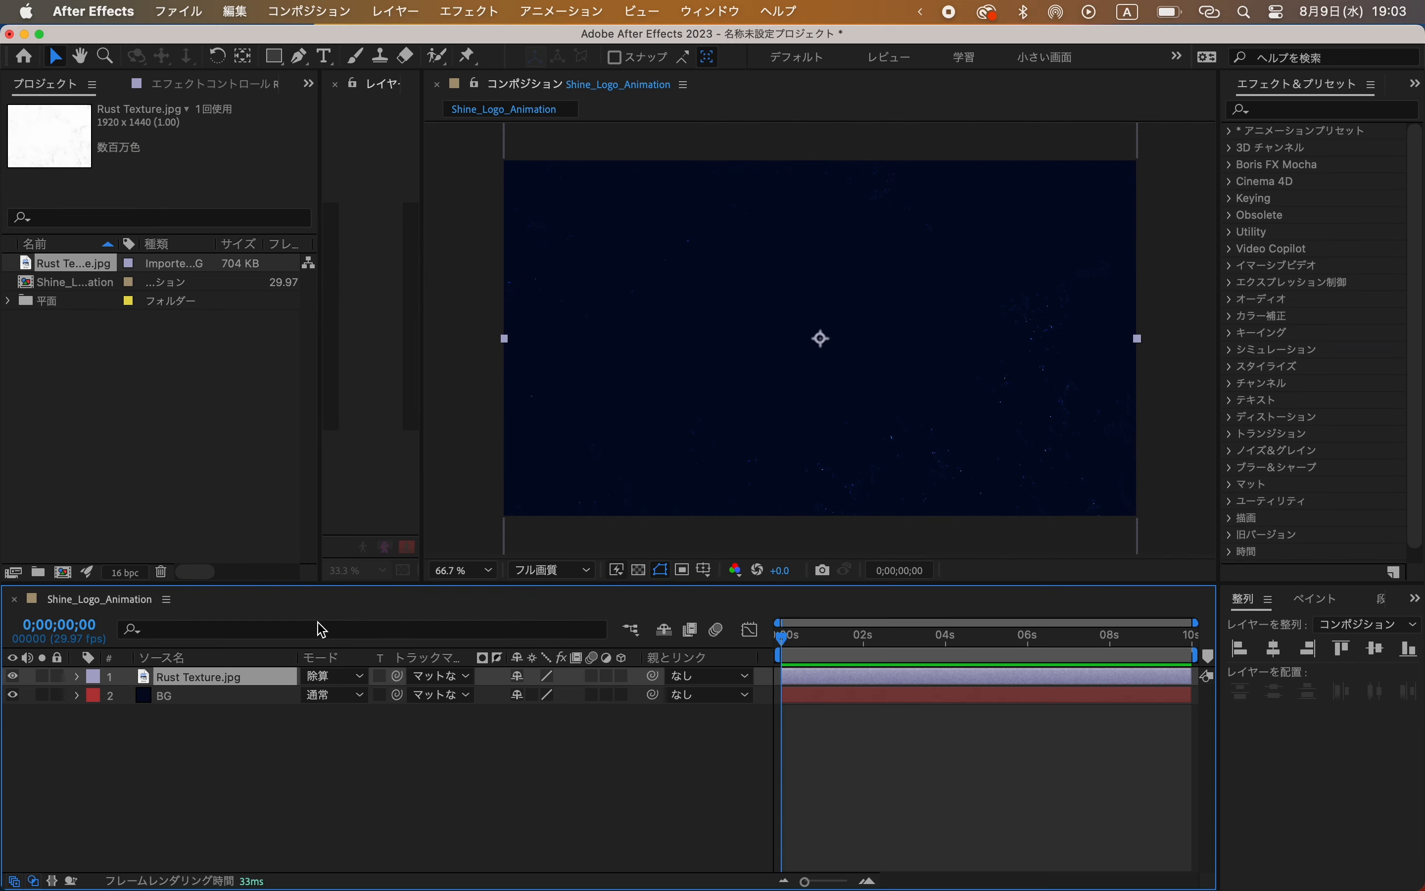
Step: Import Magento Logo.png from the Assest folder and place it as the topmost layer in the timeline
left_click(122, 377)
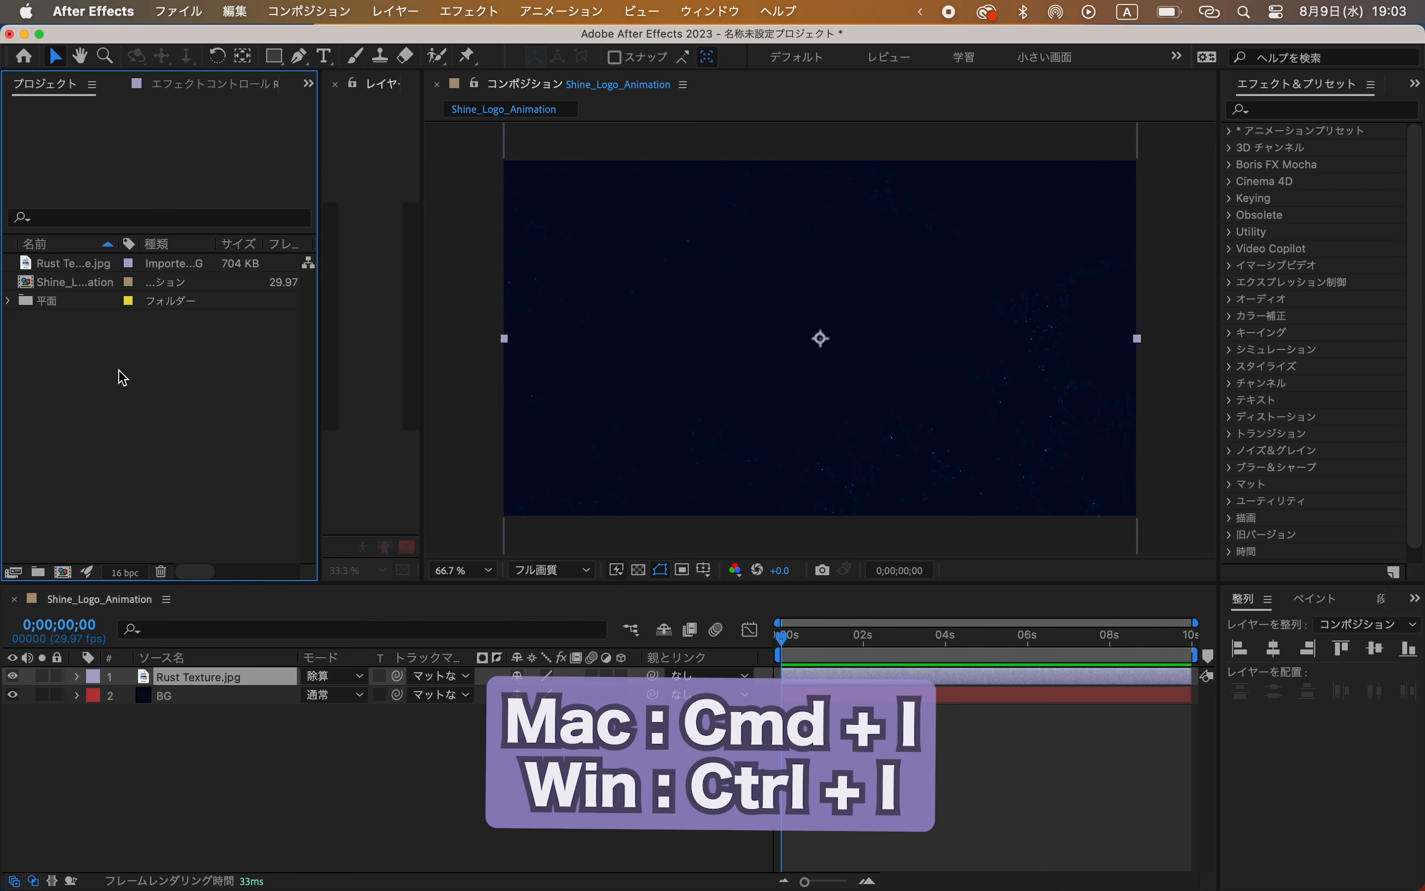
key("super+i")
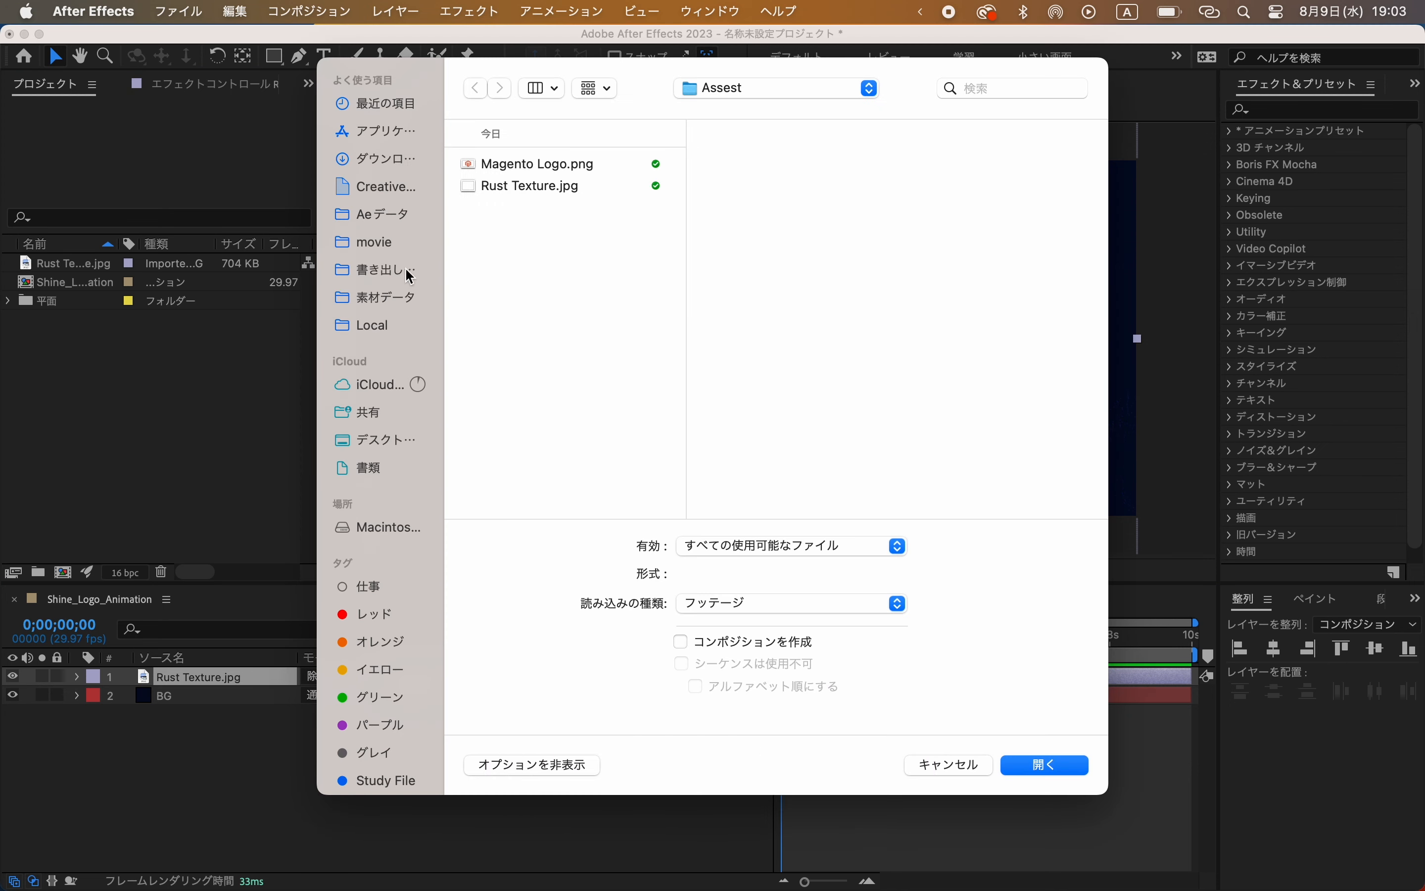
left_click(548, 185)
left_click(550, 165)
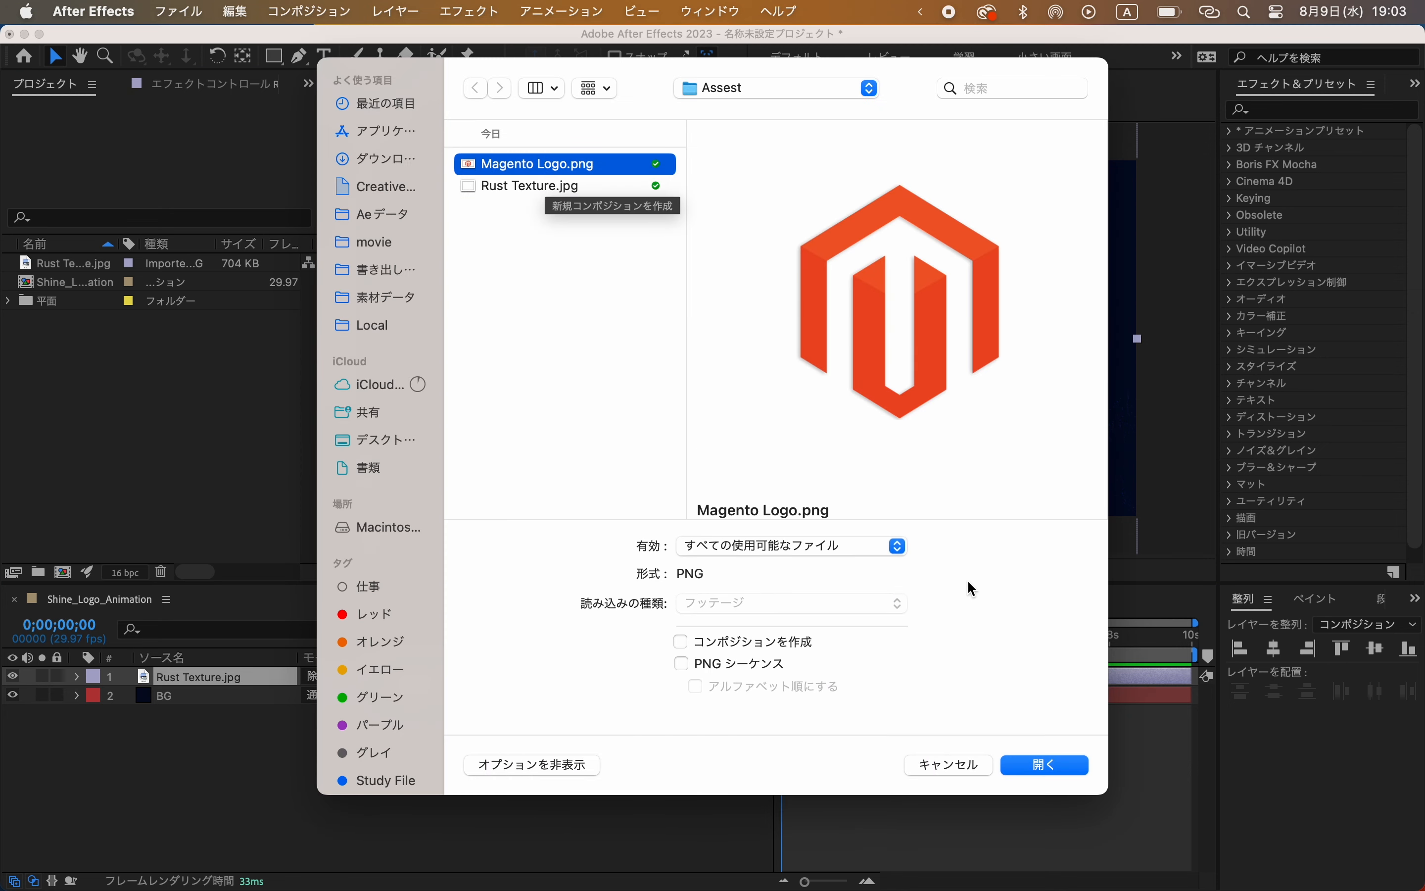
left_click(1063, 764)
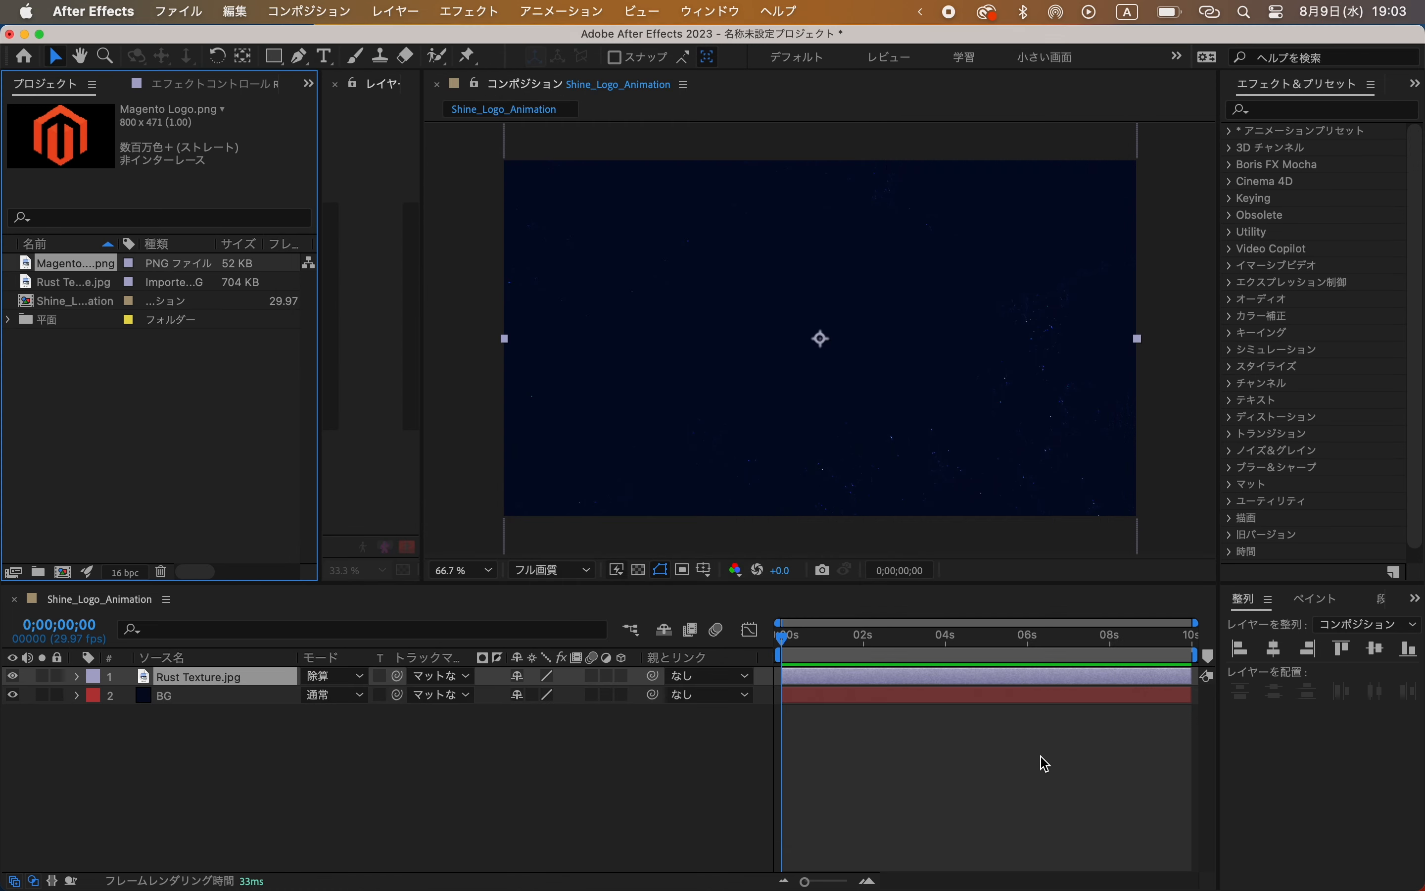
left_click_drag(83, 260, 134, 676)
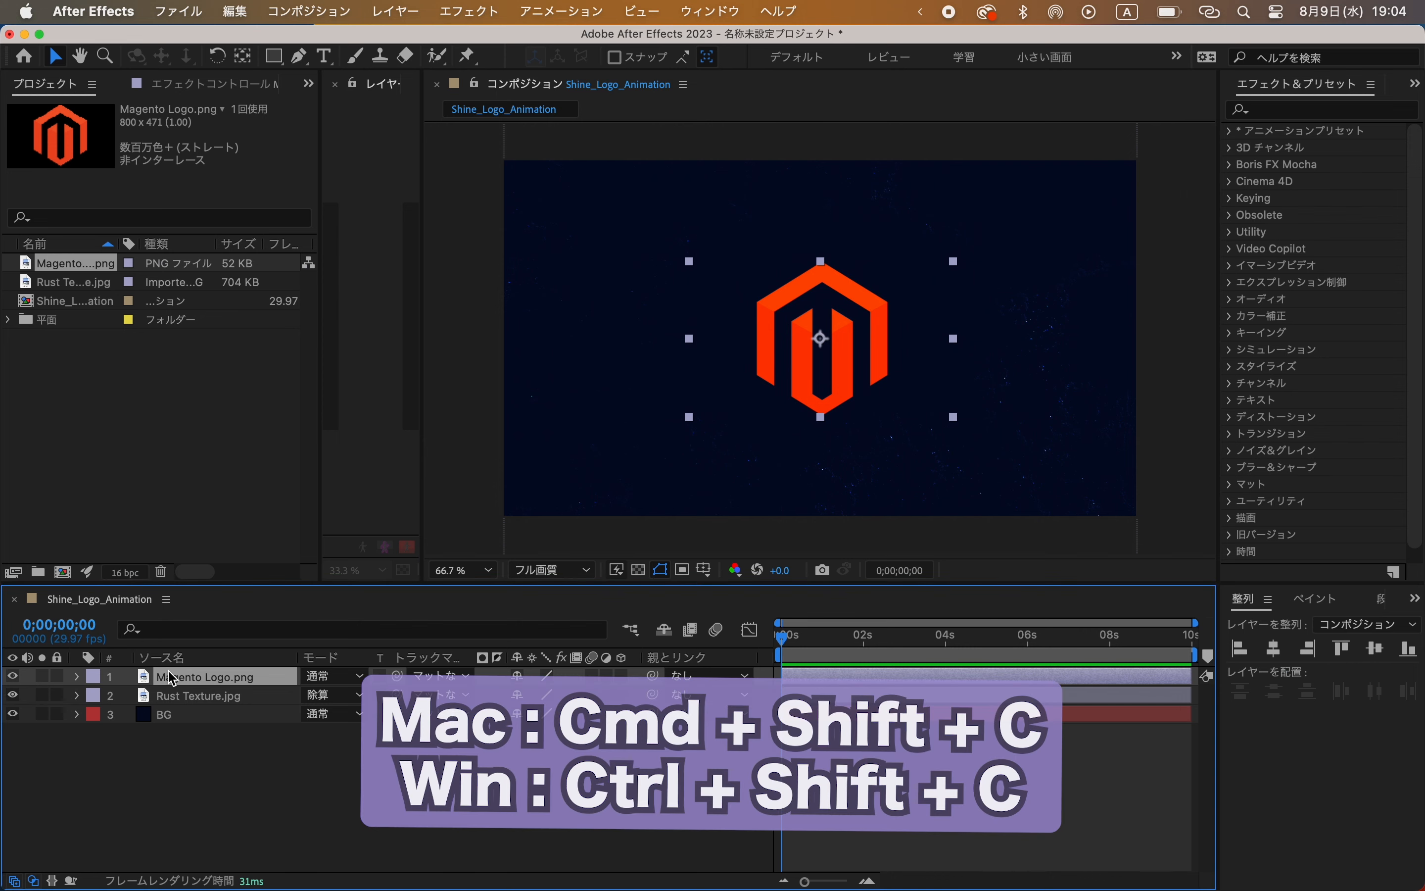
Step: Pre-compose the Magento Logo.png layer as "Logo", moving all attributes into the new composition
key("super+shift+c")
type("Logo")
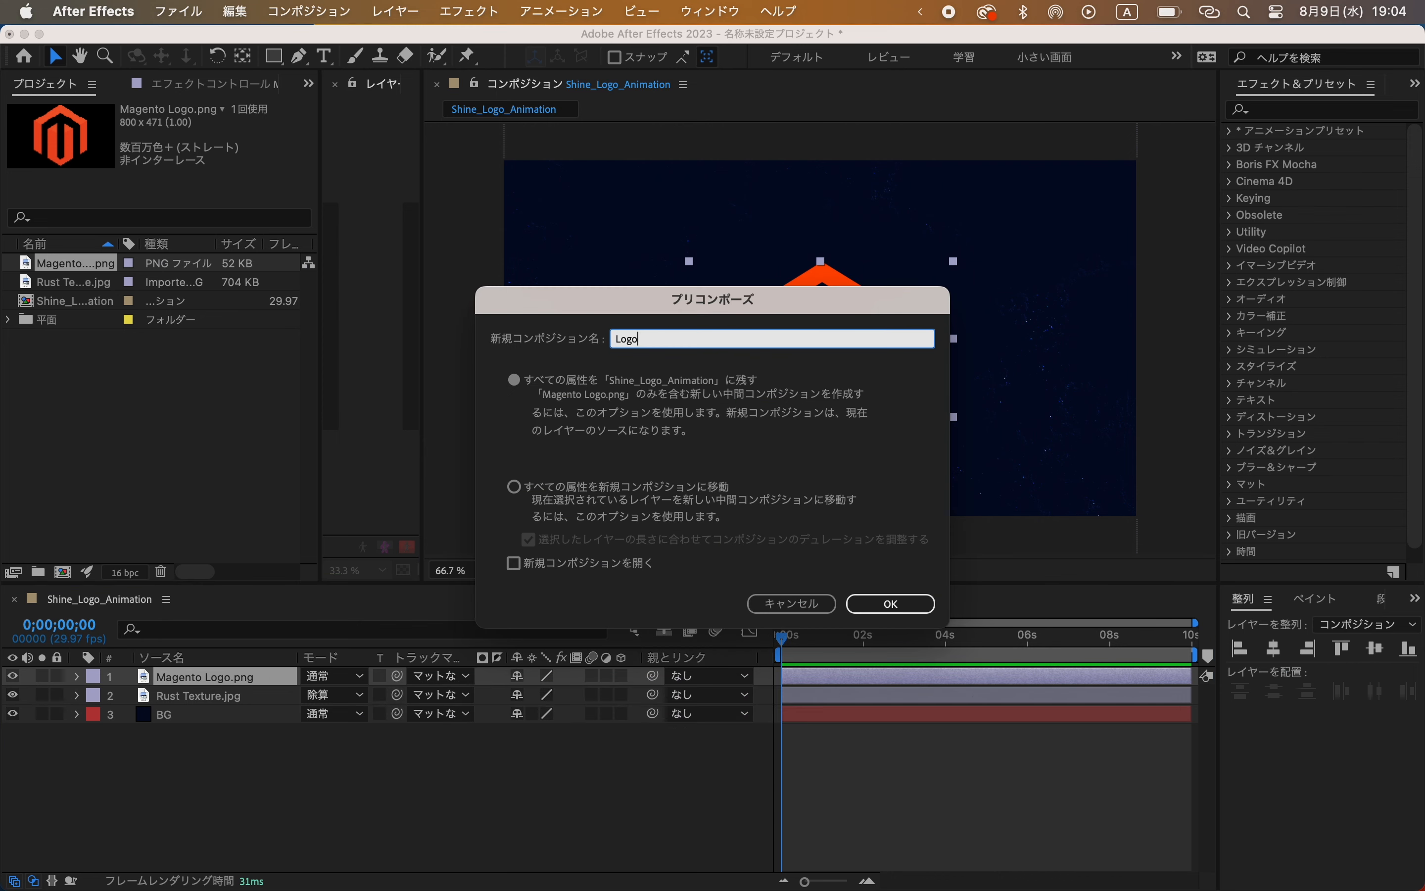
left_click(549, 496)
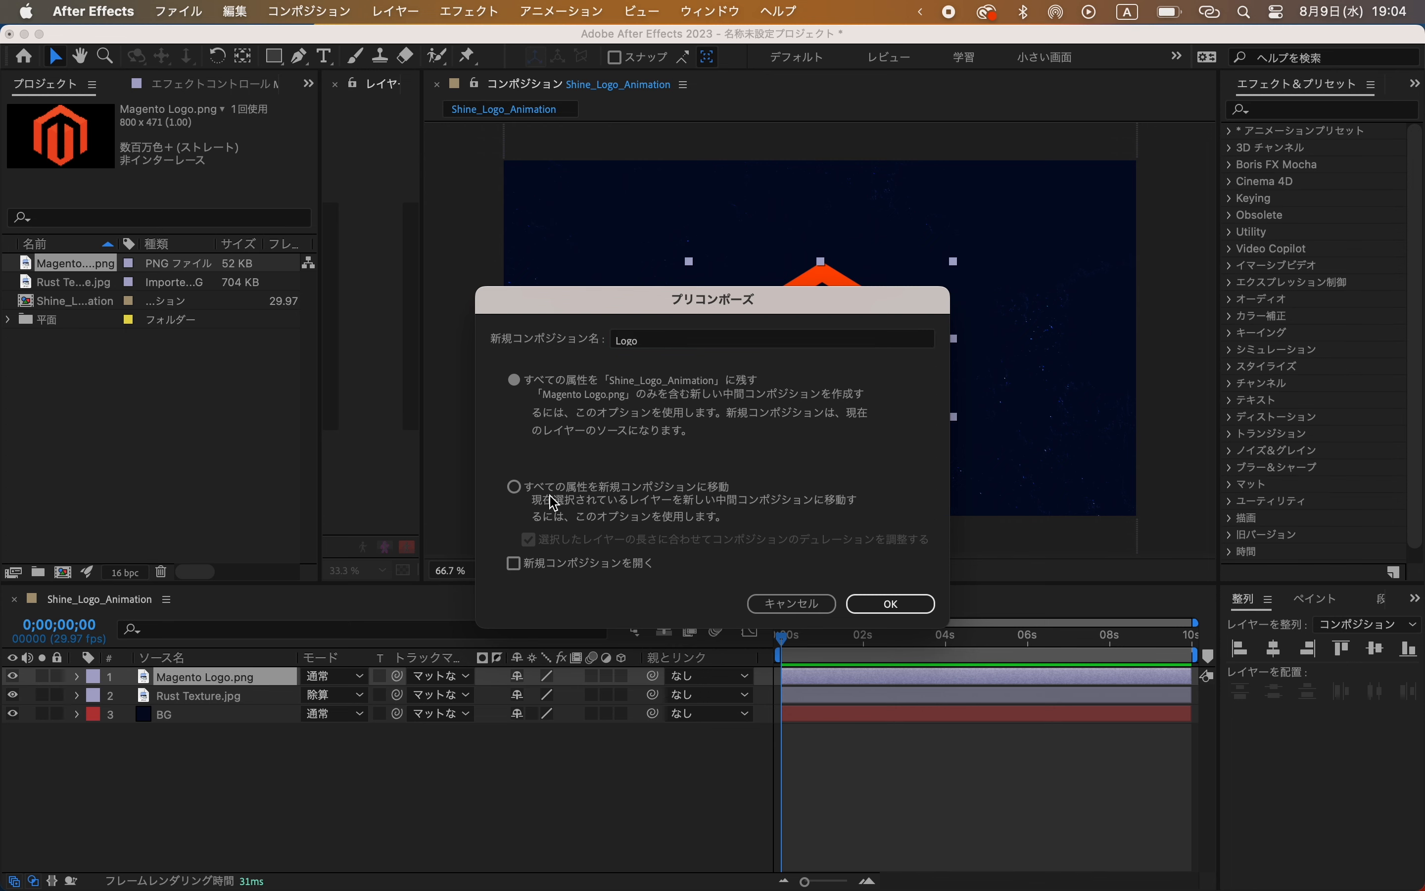
left_click(516, 486)
left_click(923, 606)
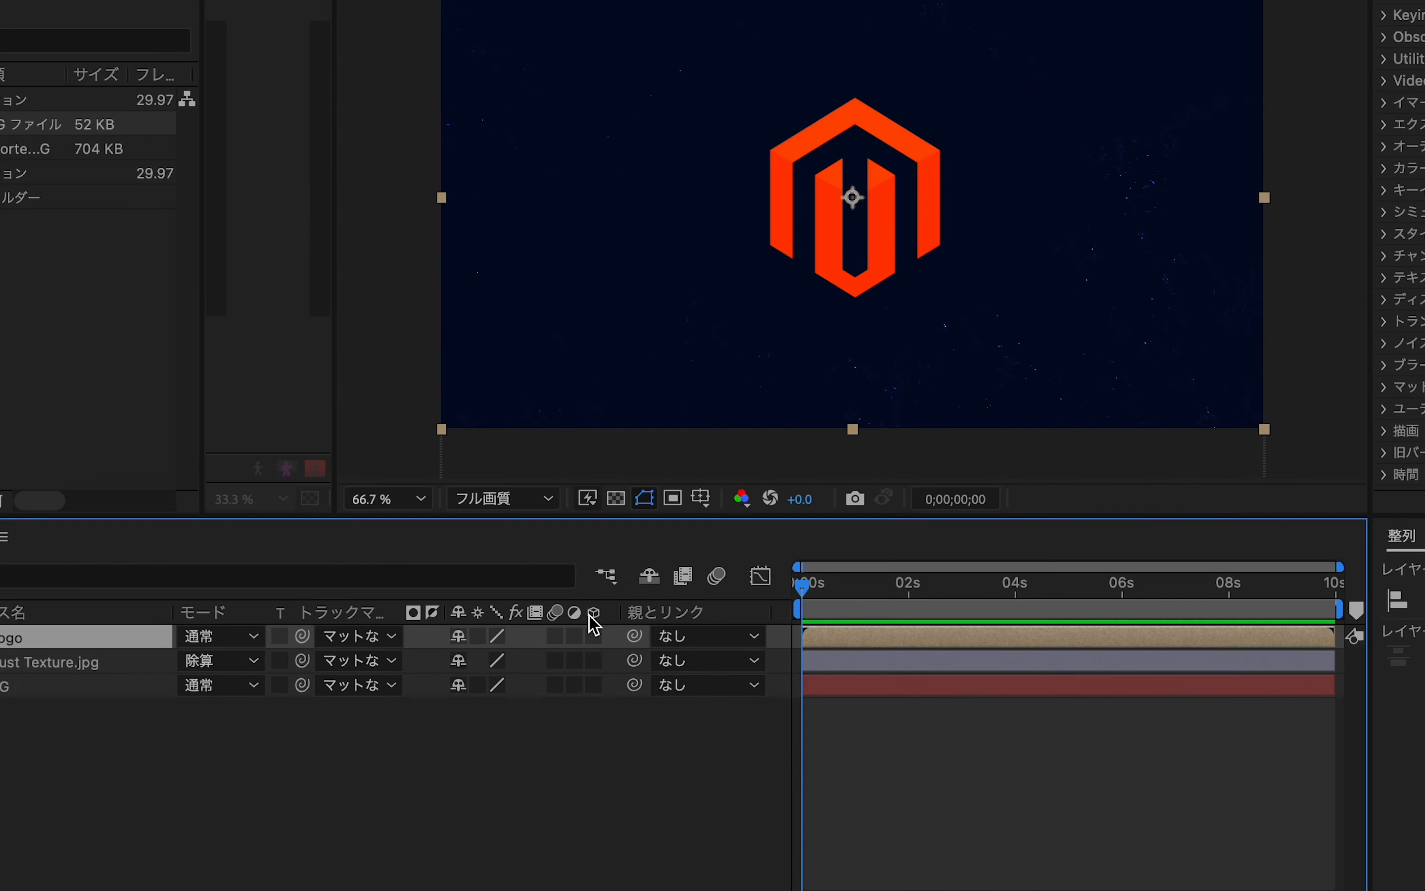
Step: Check that the layer switches column is displayed and make the Logo layer a 3D layer
right_click(622, 663)
mouse_move(627, 707)
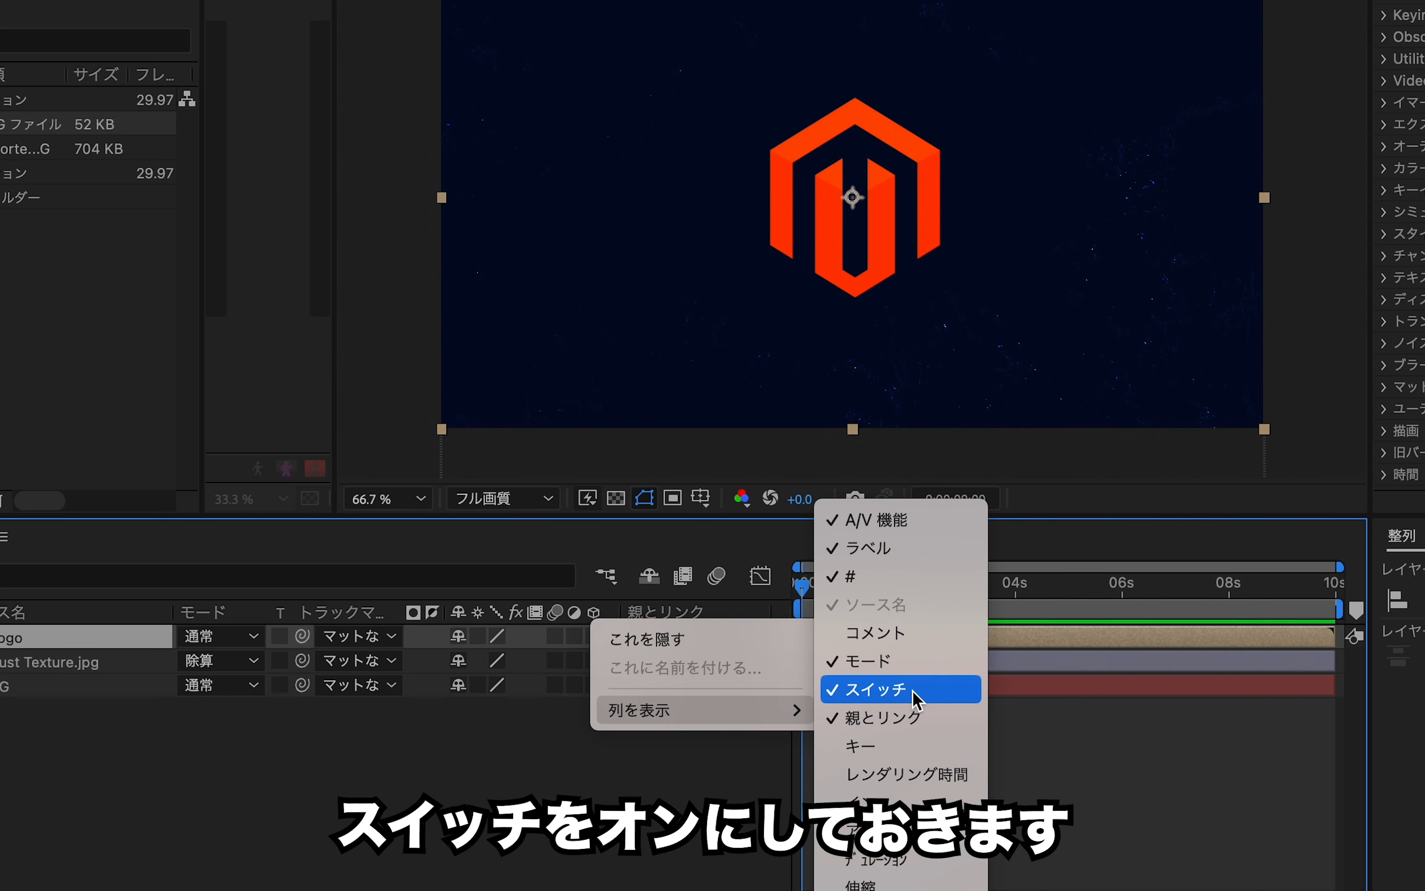
left_click(772, 768)
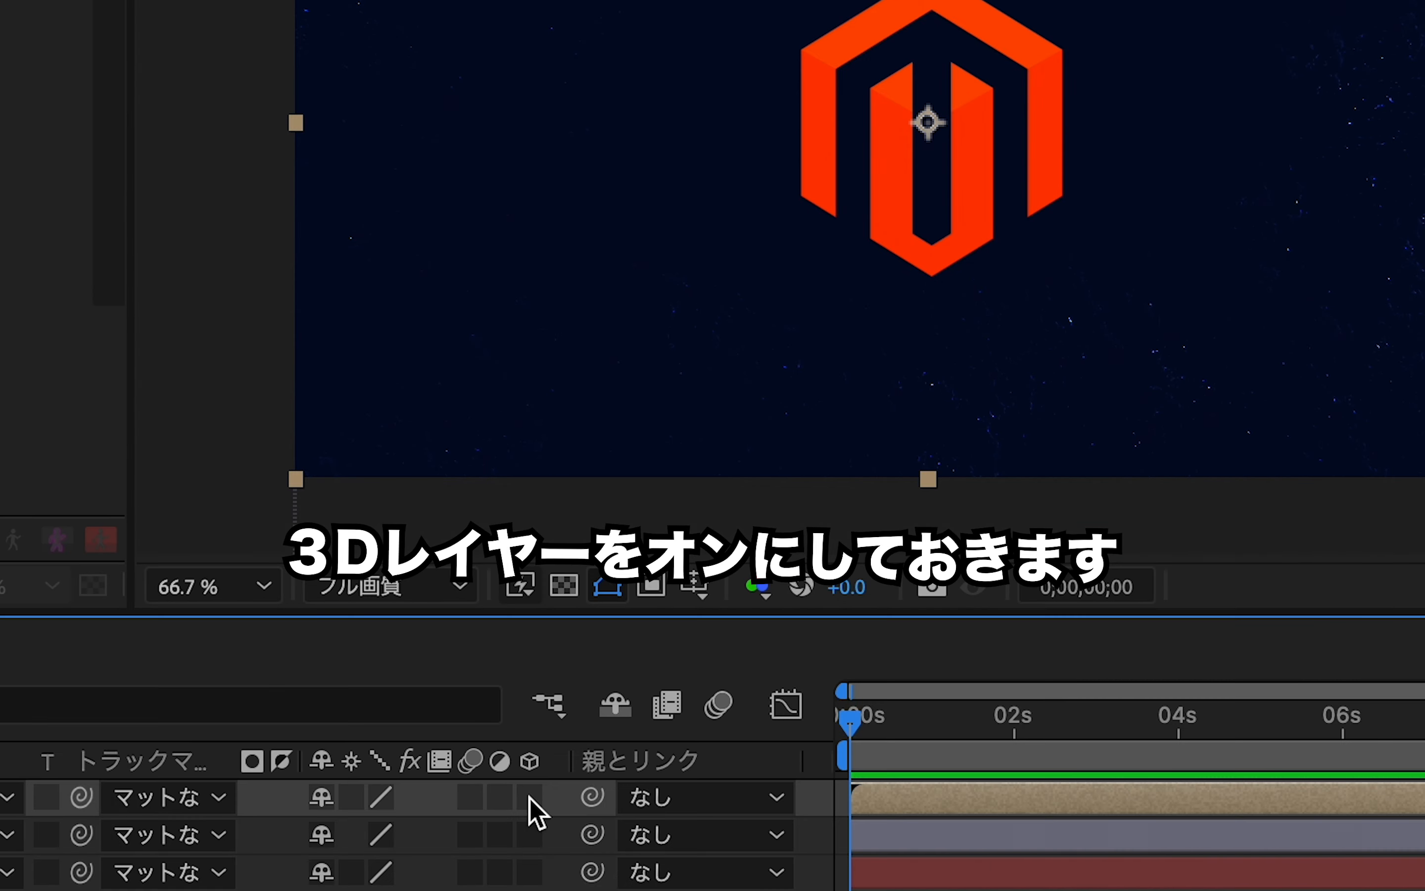
left_click(530, 798)
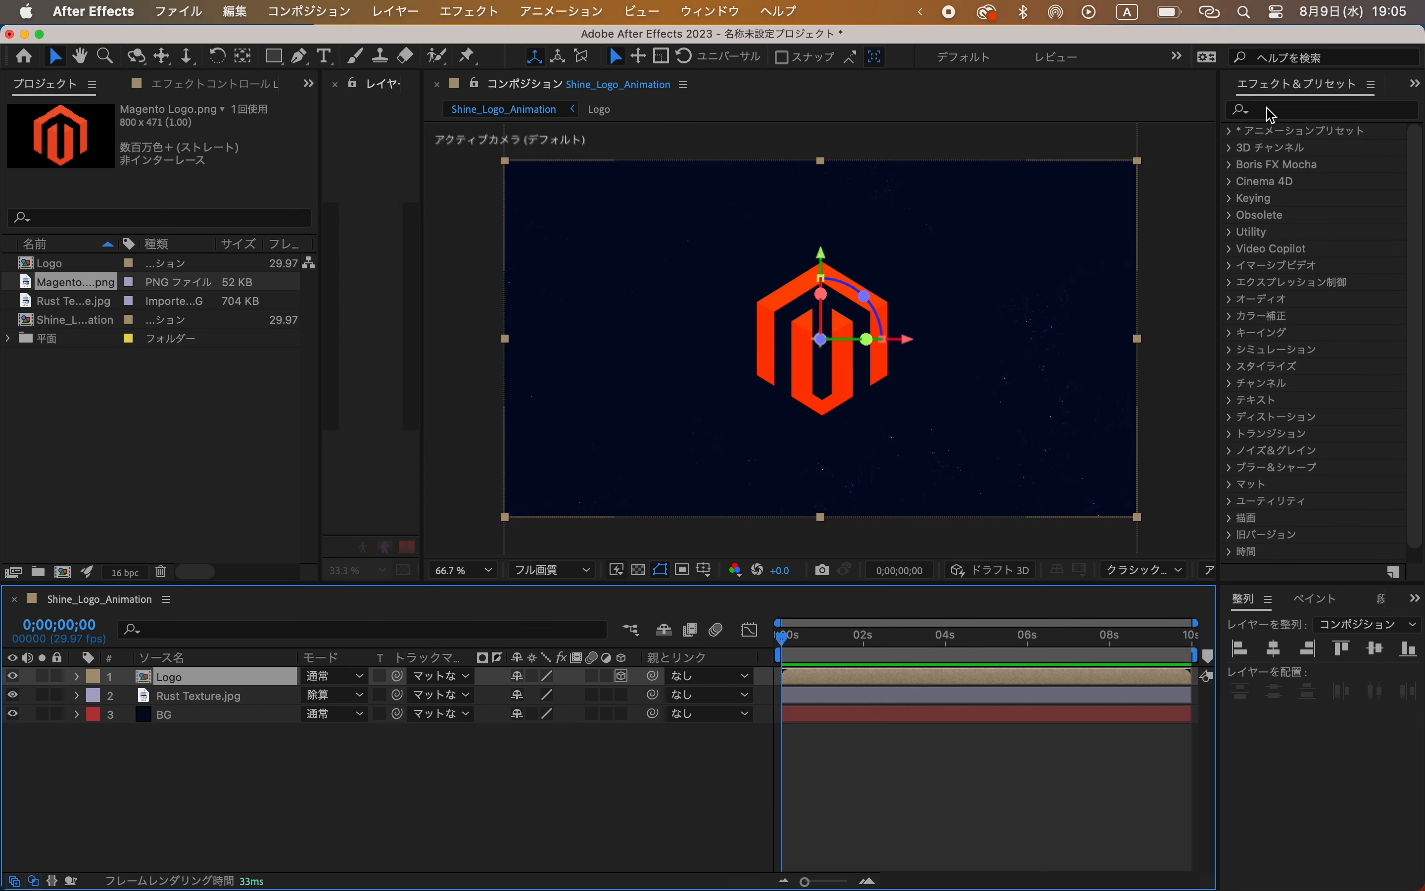
Step: Apply the カードワイプ (Card Wipe) effect to the Logo layer and set its columns (列) to 15
left_click(1268, 109)
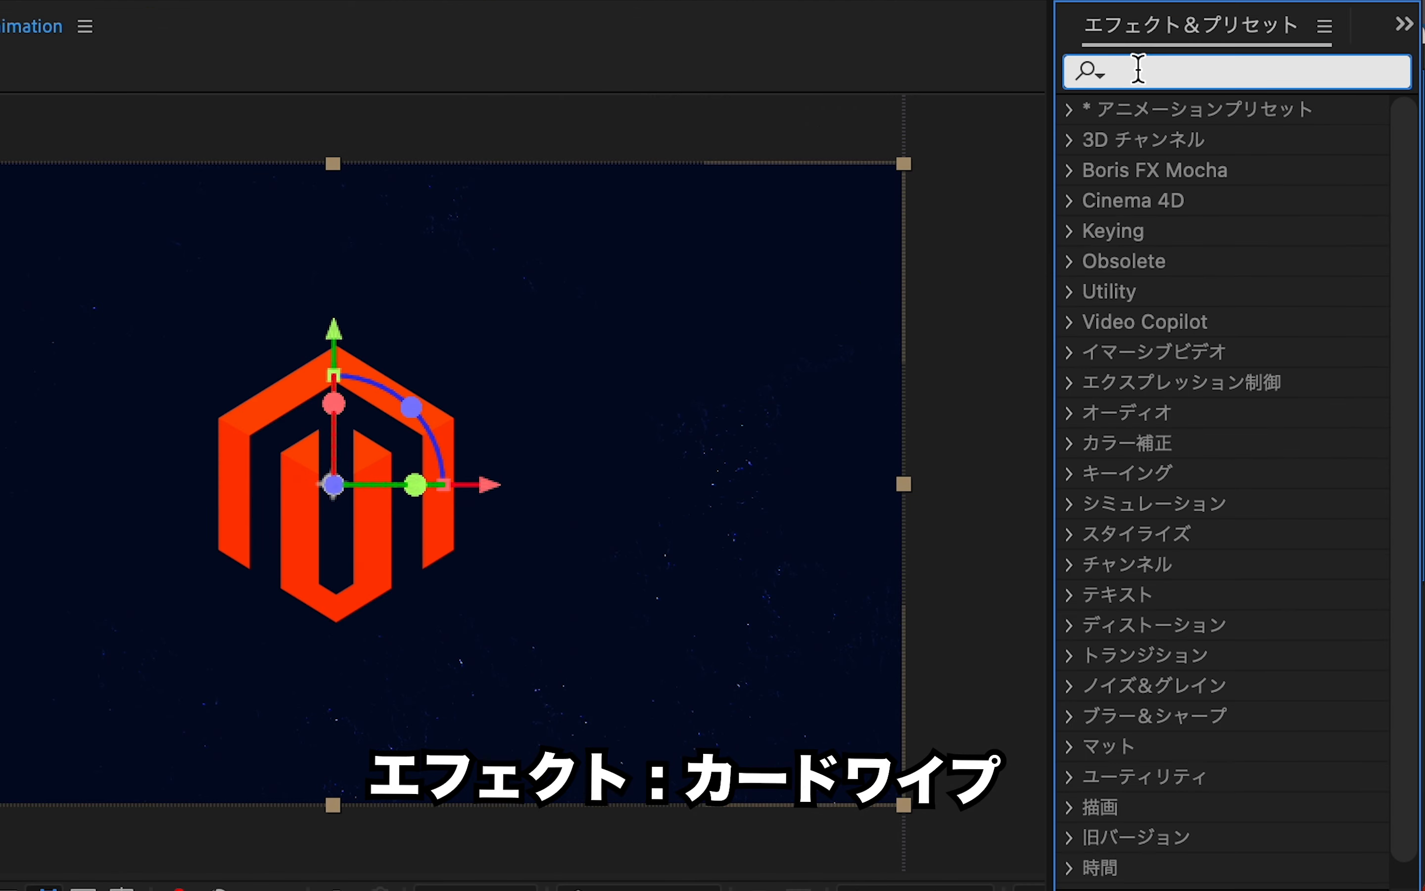
type("カード")
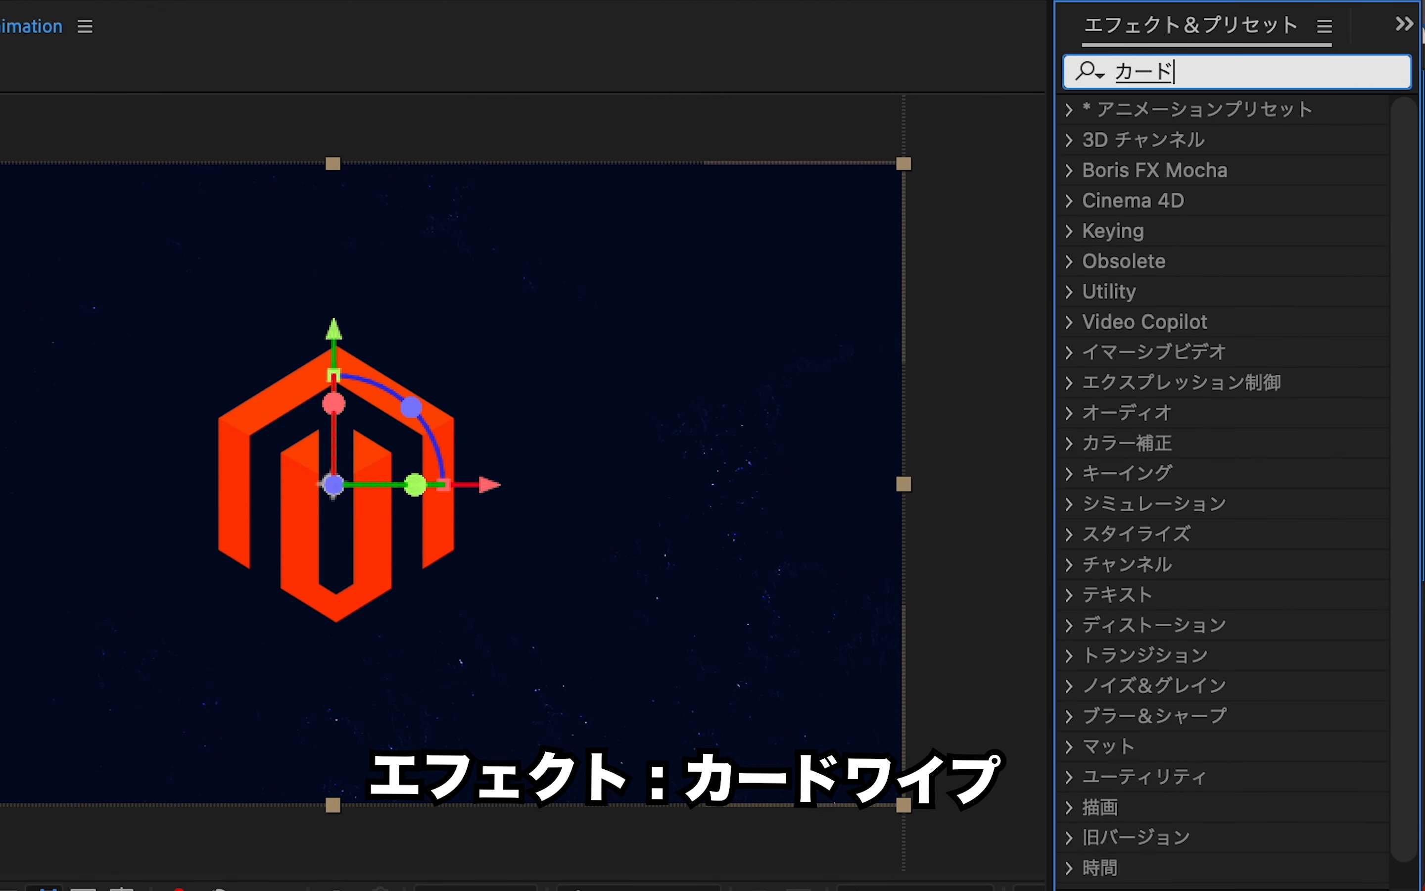
key("Return")
left_click_drag(1194, 198, 222, 677)
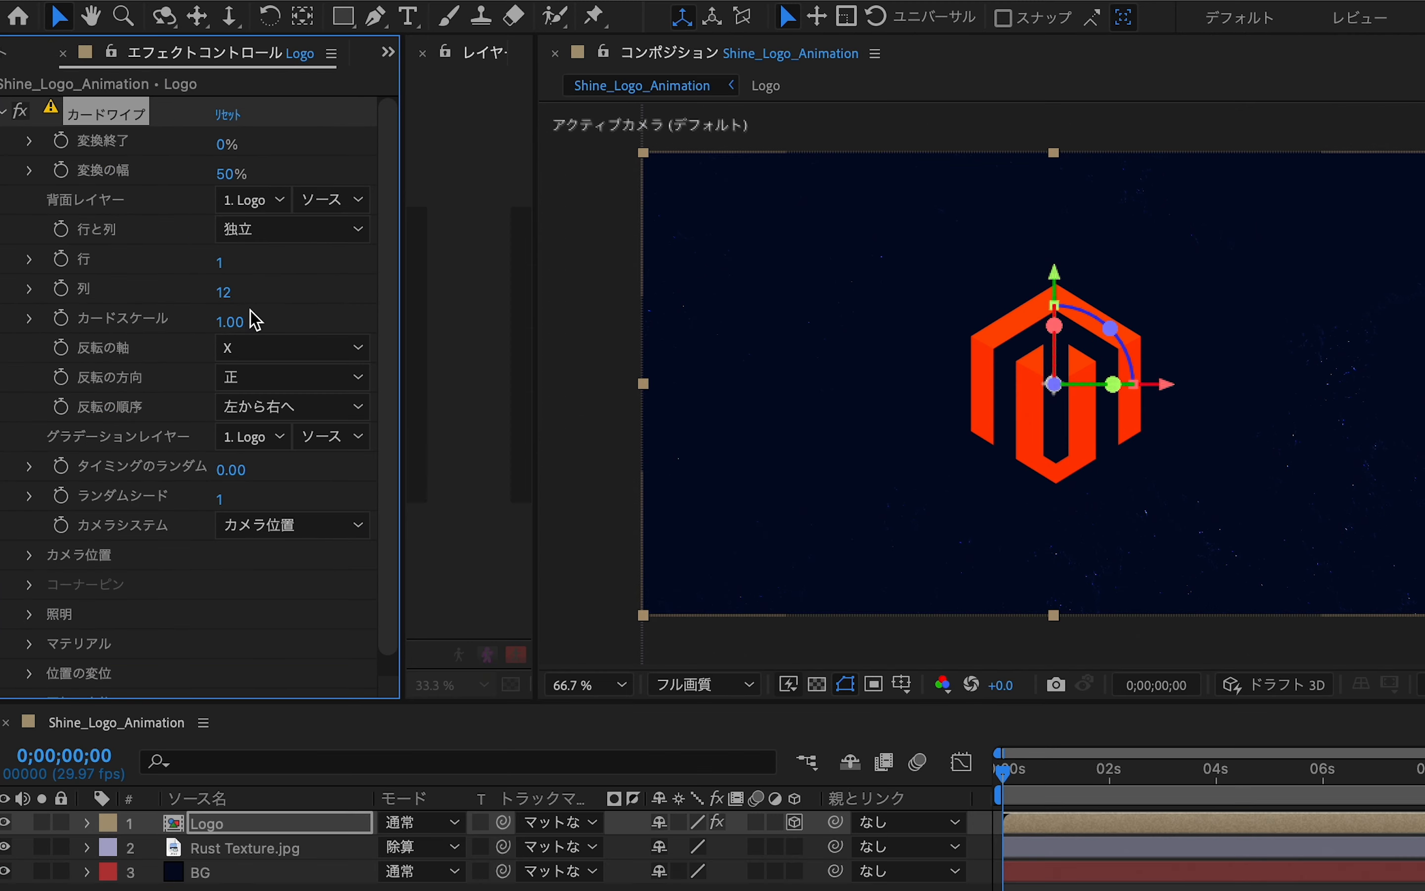
left_click(228, 291)
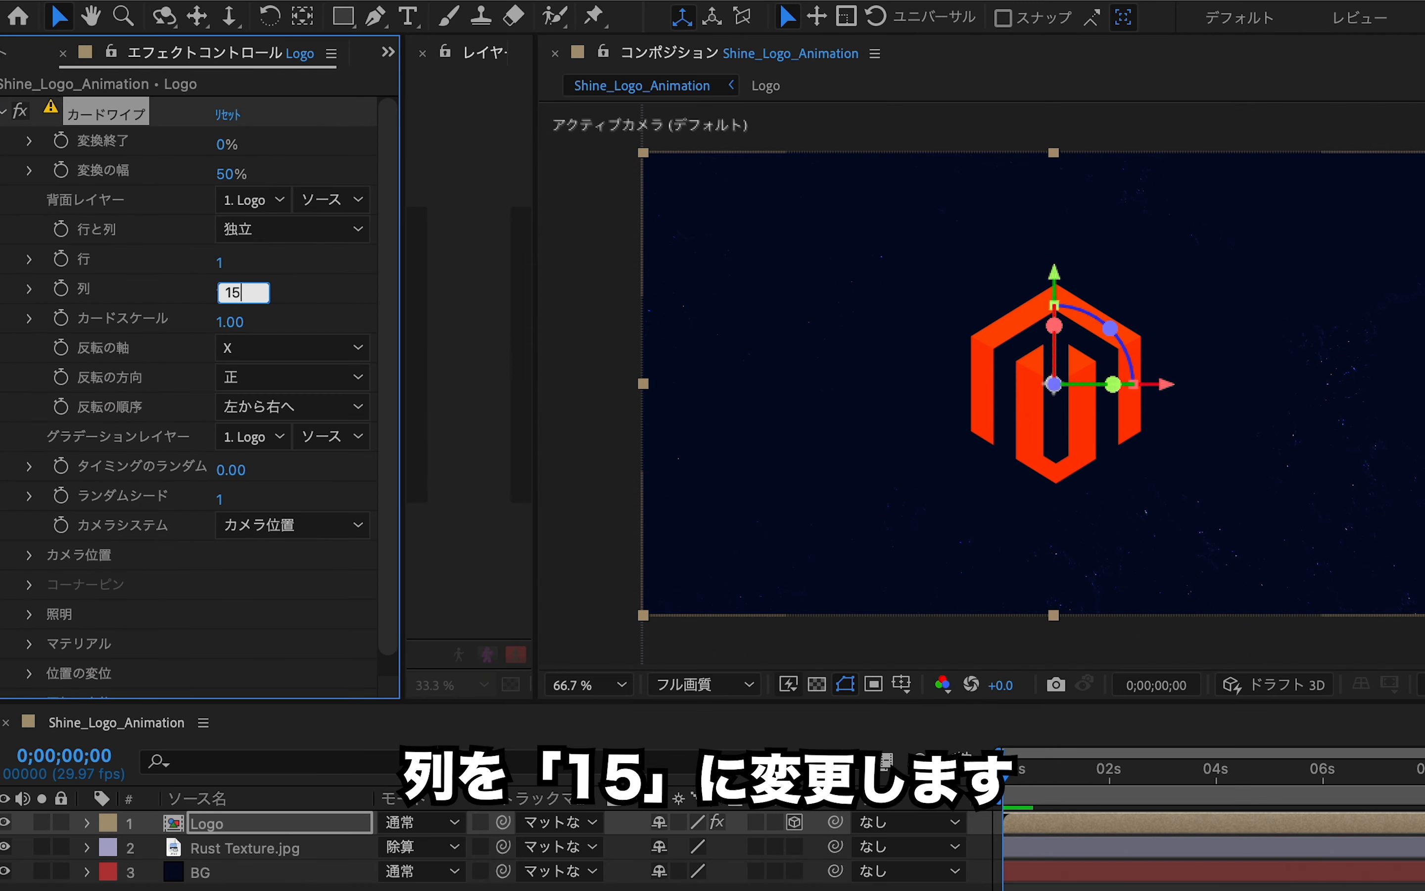
key("Return")
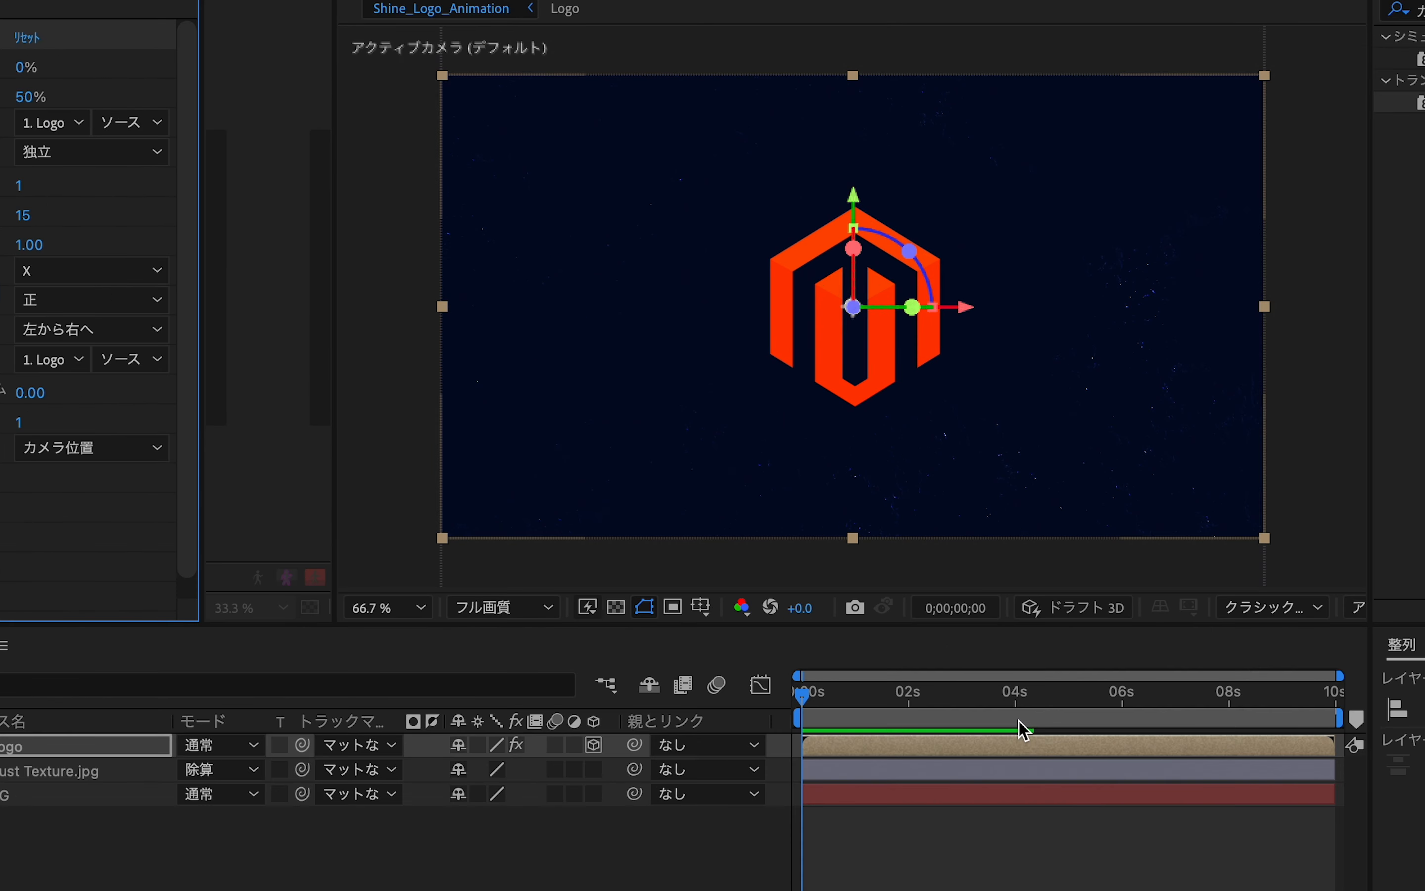
Step: Add a keyframe for the Card Wipe's 変換終了 (Transition Completion) at the 4-second mark
left_click(949, 657)
left_click_drag(1025, 710, 1022, 709)
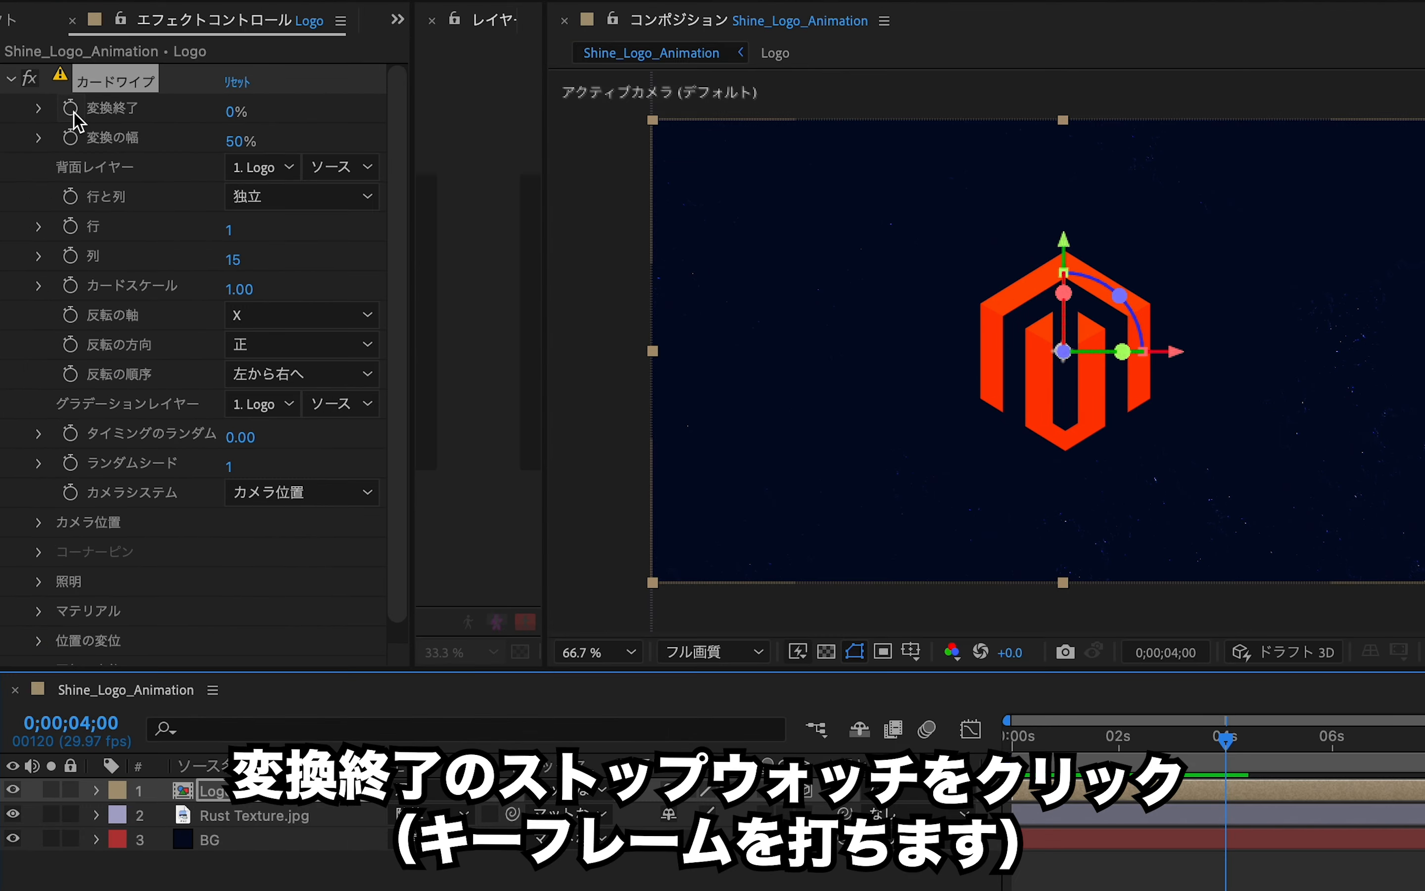
left_click(55, 152)
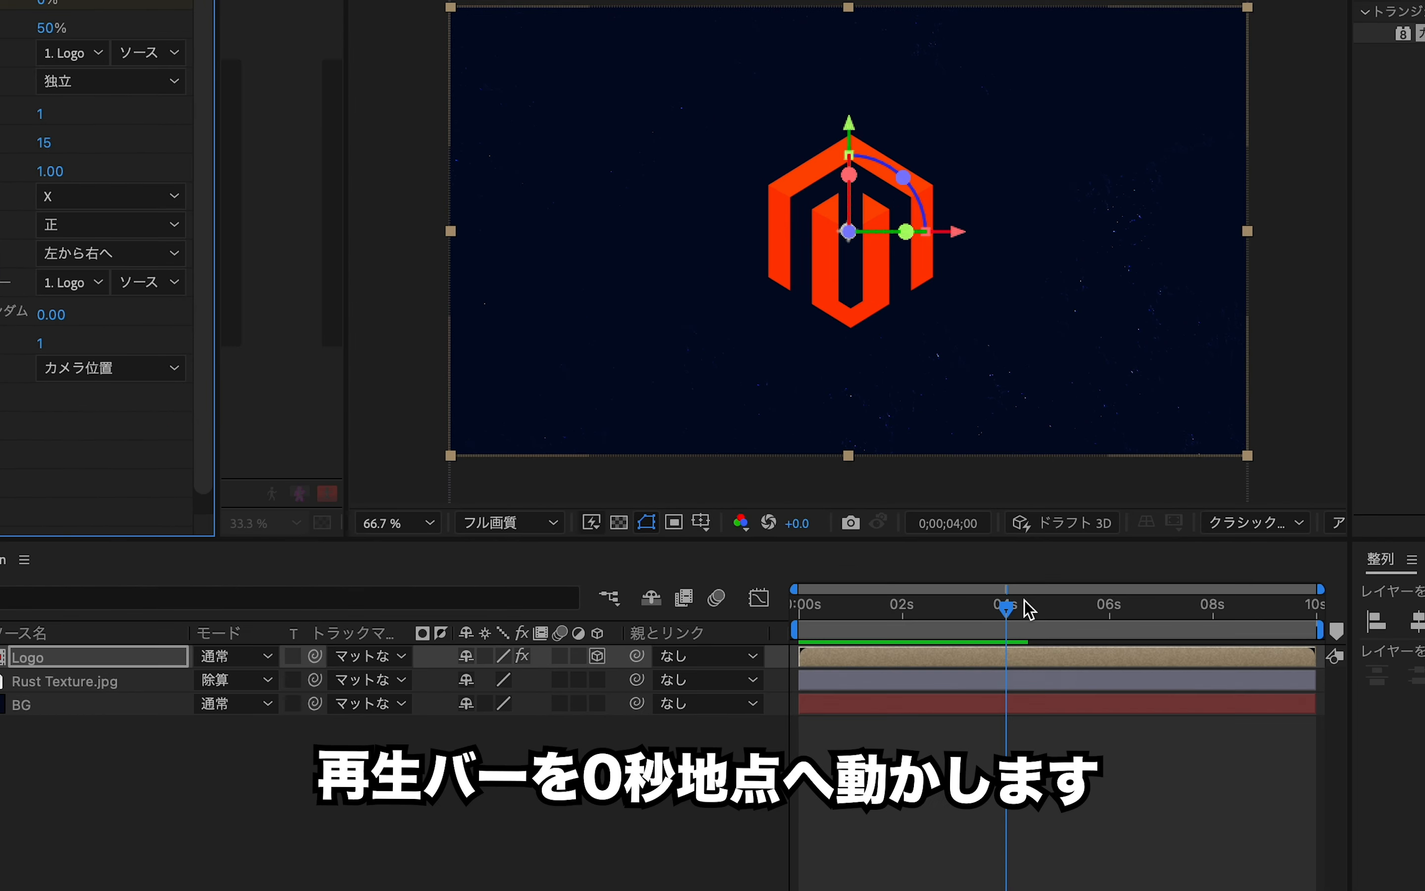
Step: Keyframe the Card Wipe's 変換終了 at 50% at 0 seconds and reveal the Logo layer's keyframes in the timeline
left_click_drag(1243, 736, 1008, 760)
left_click(793, 618)
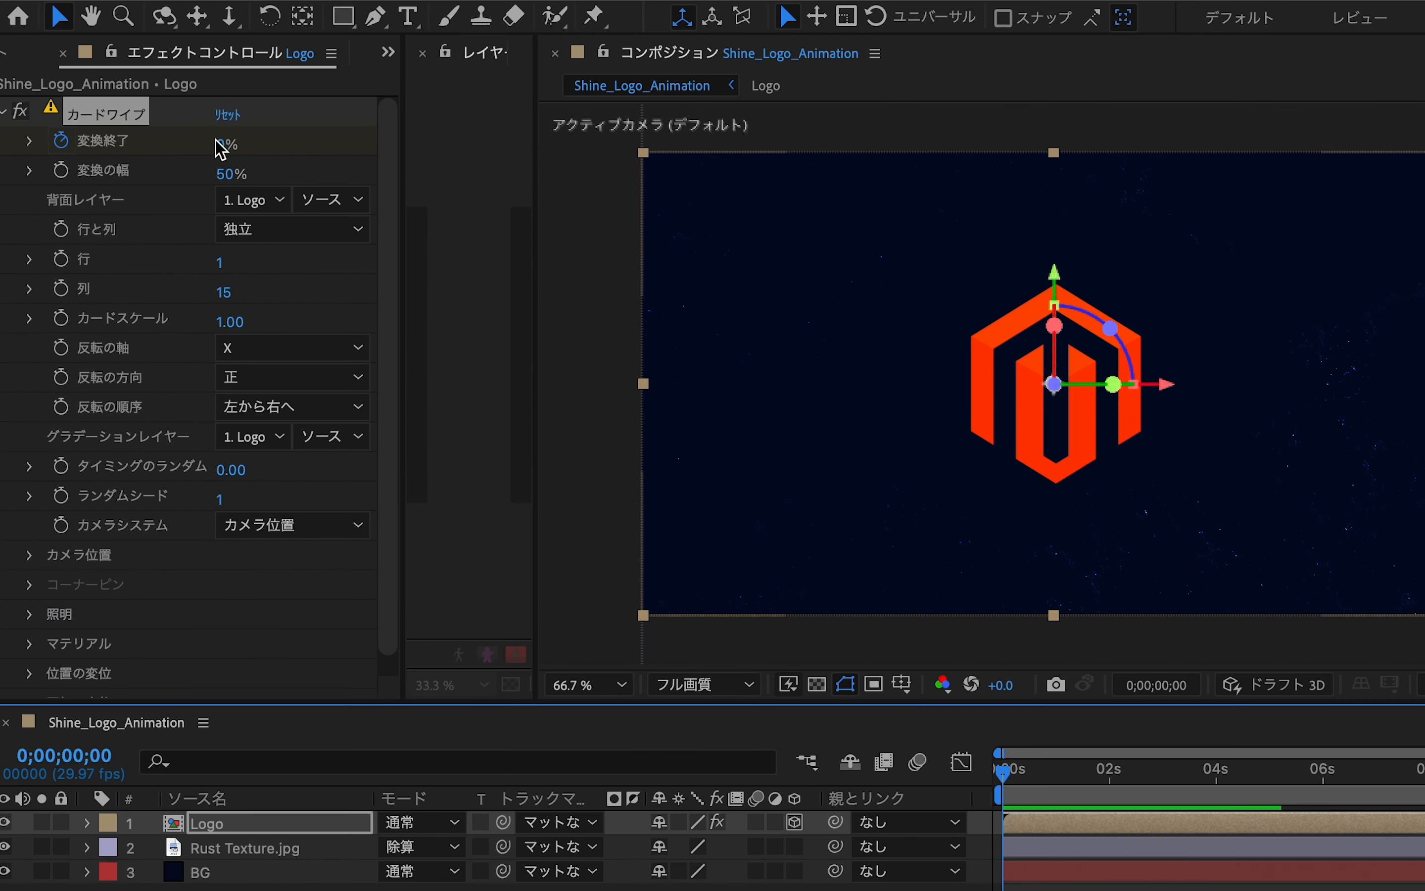
left_click(184, 154)
type("50")
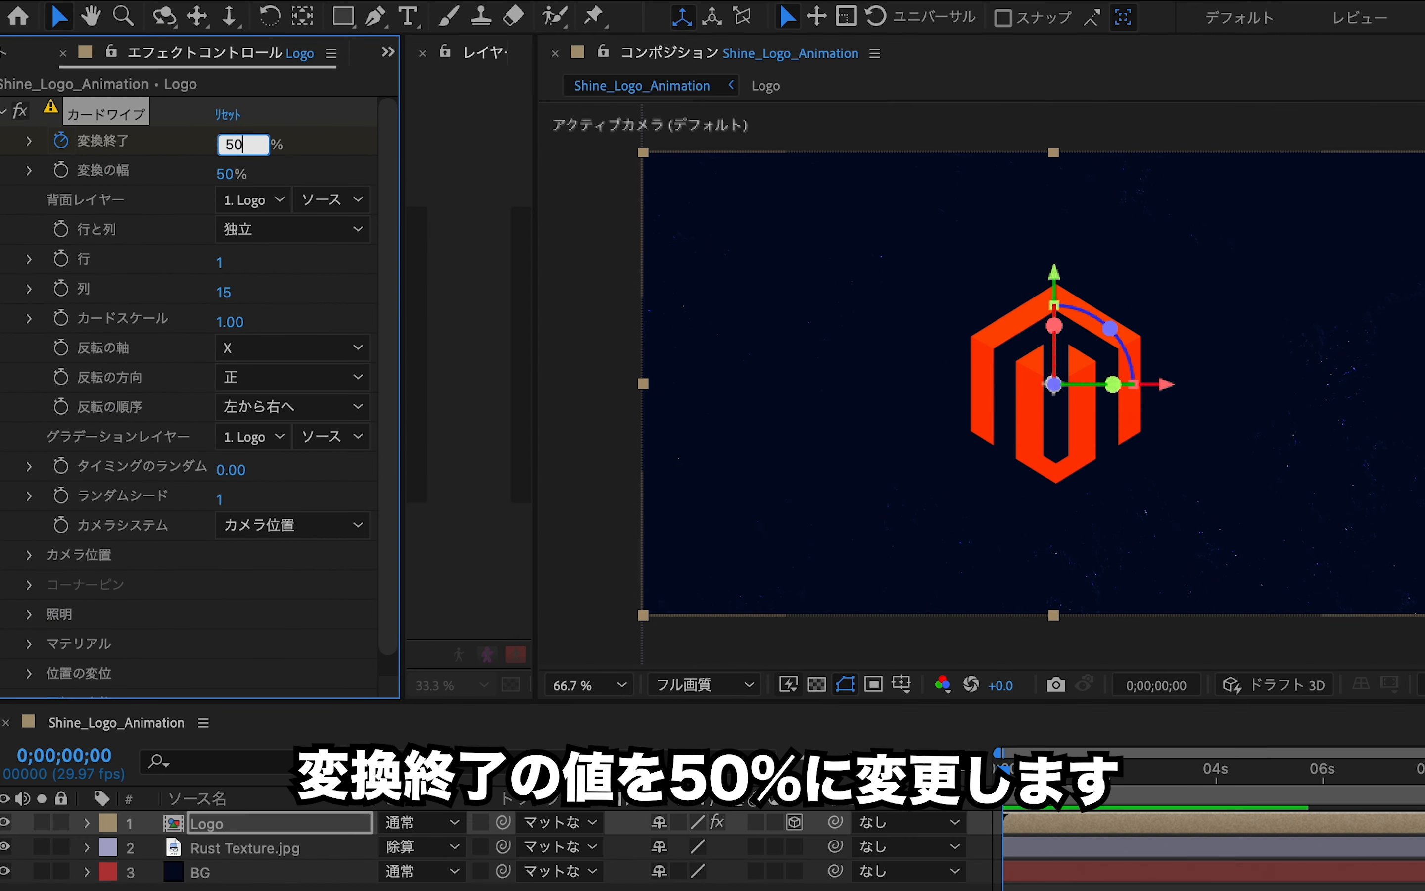
key("Return")
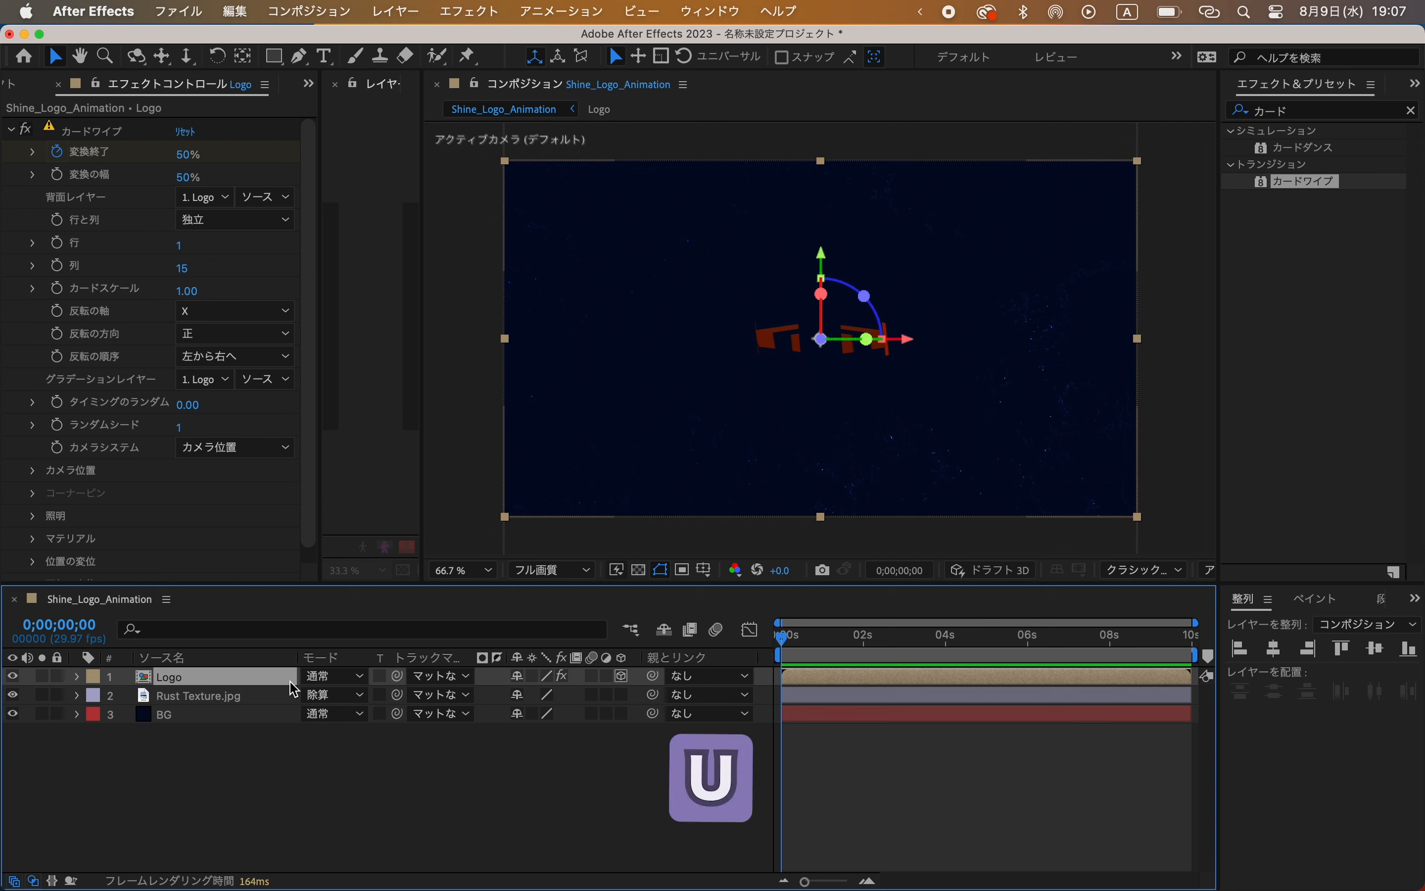
key("u")
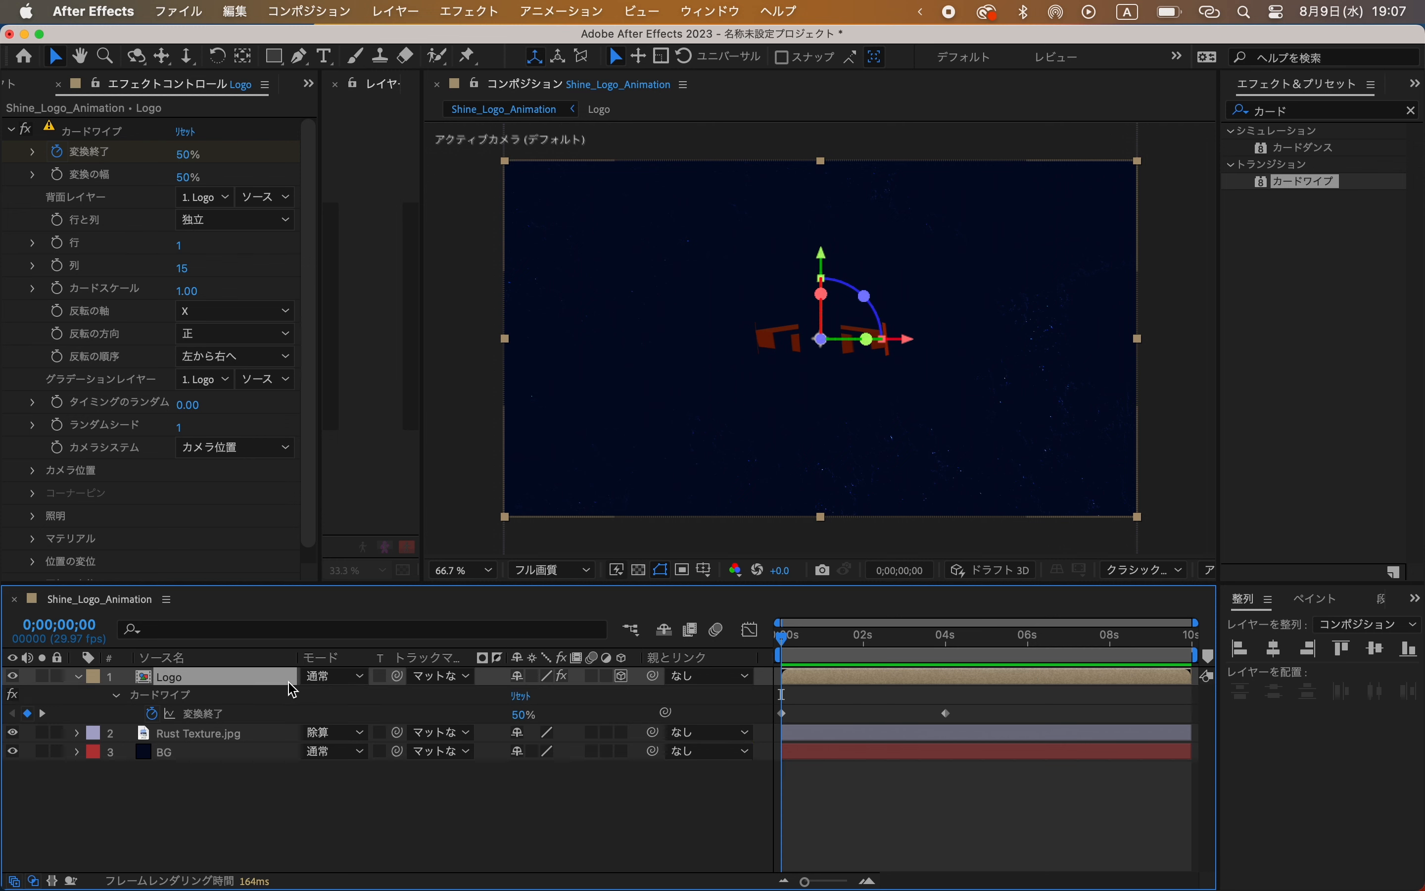
Step: Add keyframes for the Logo layer's position (位置) and orientation (方向) at 0;00;03;29
left_click_drag(905, 651, 946, 666)
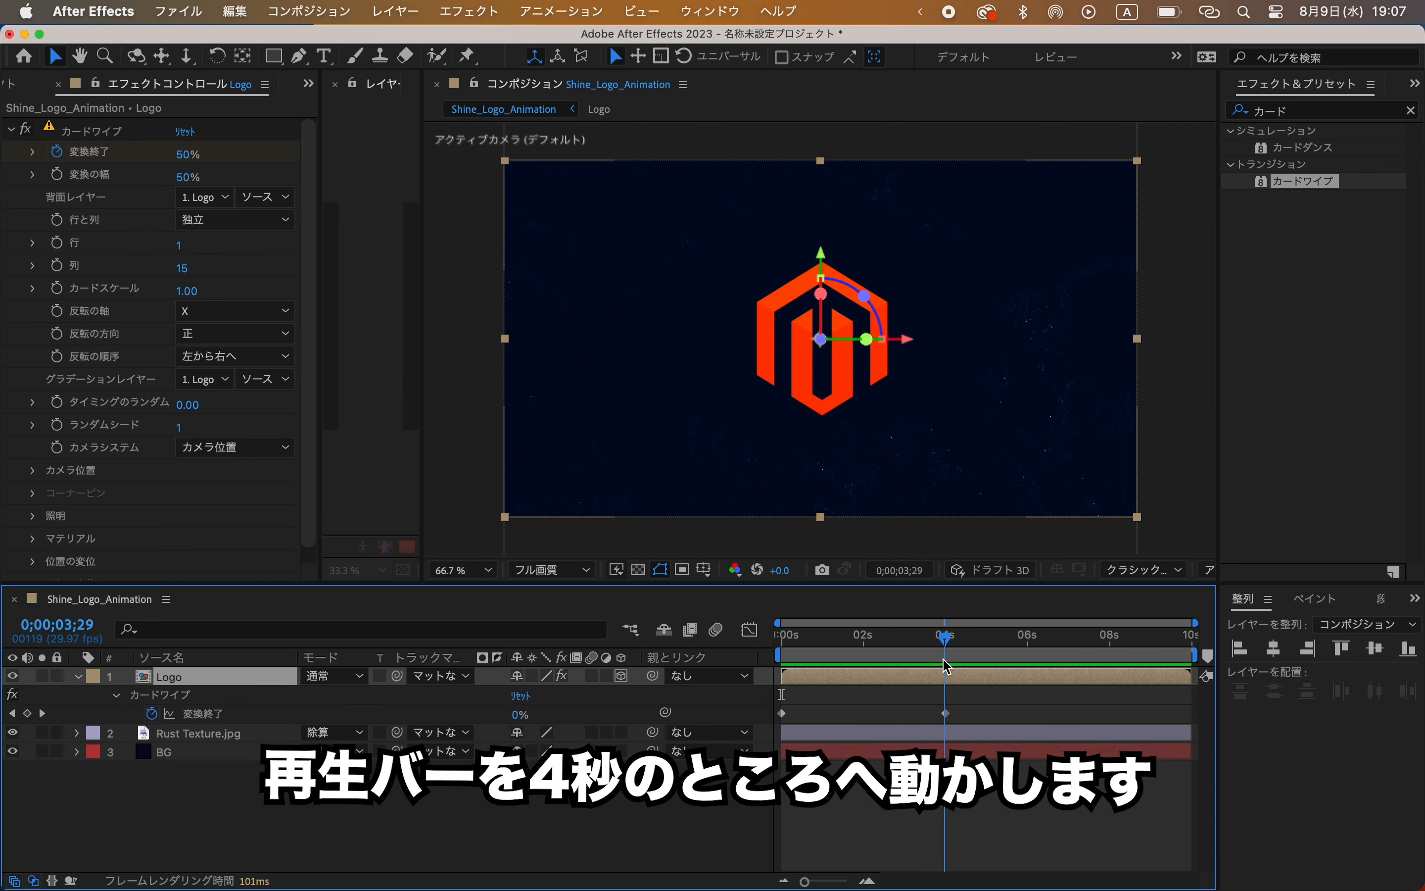
key("p")
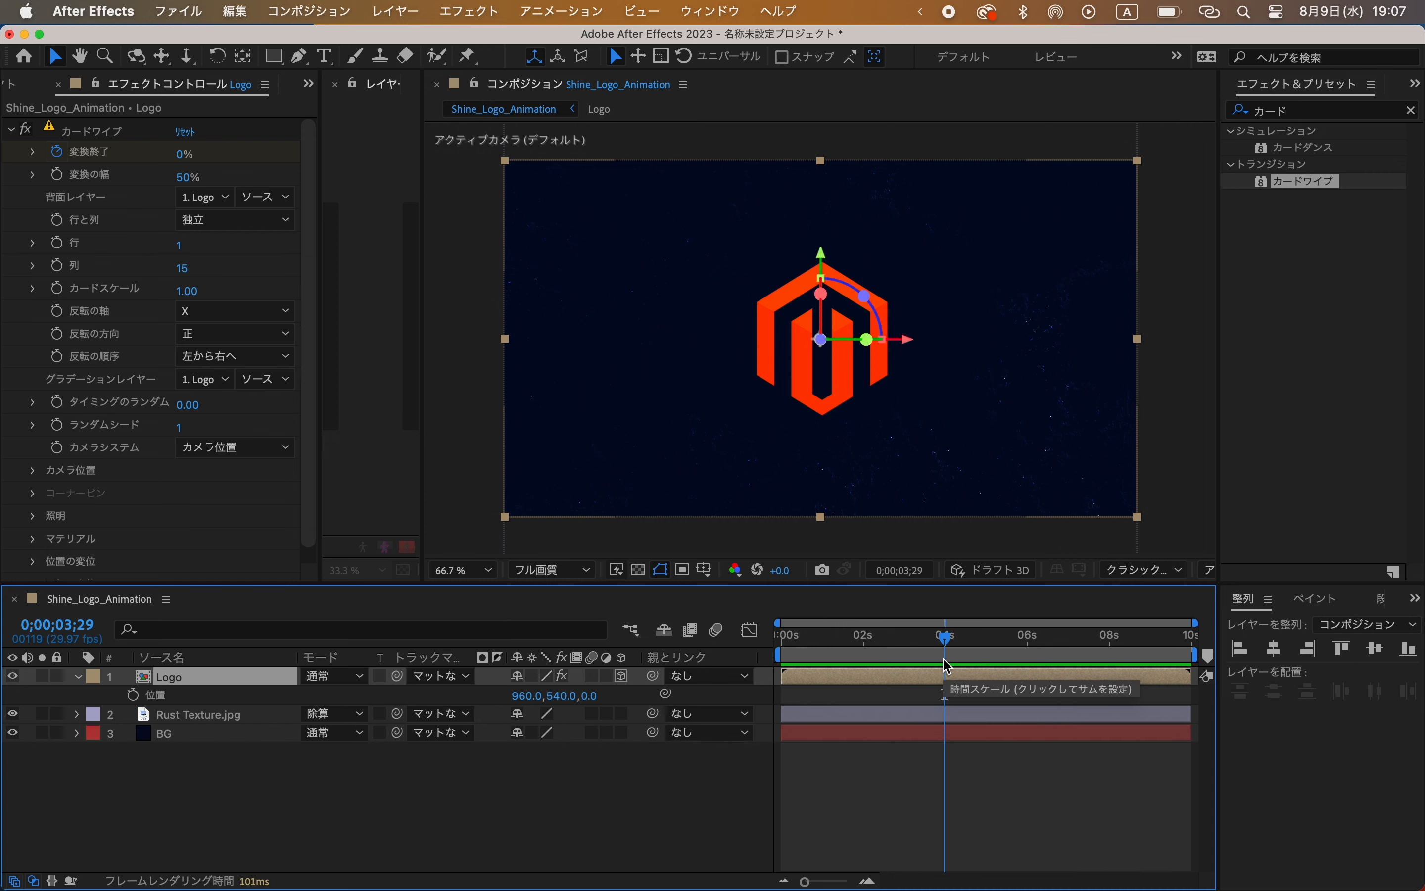
key("shift+r")
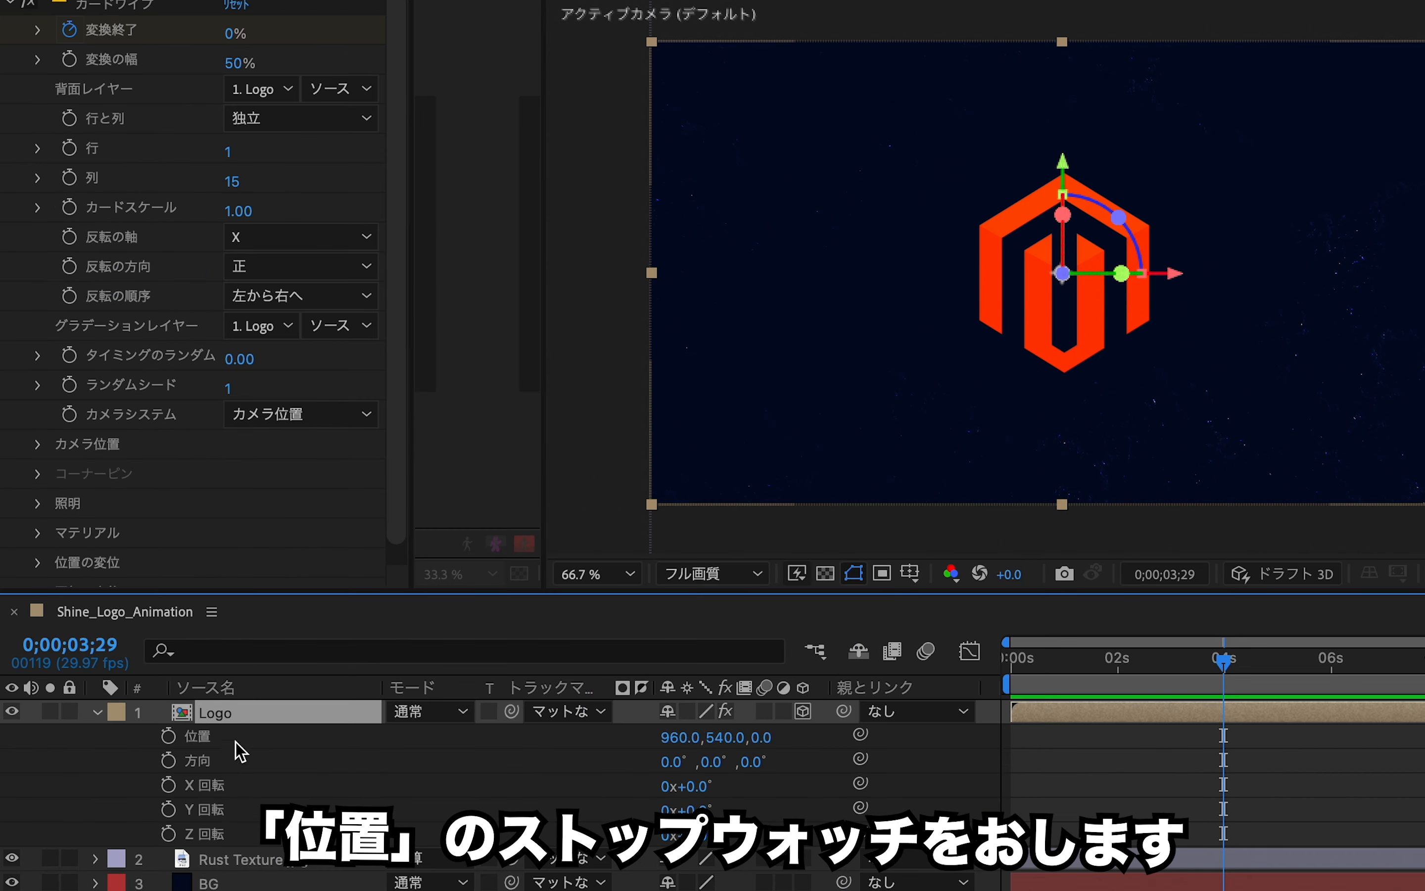
left_click(170, 737)
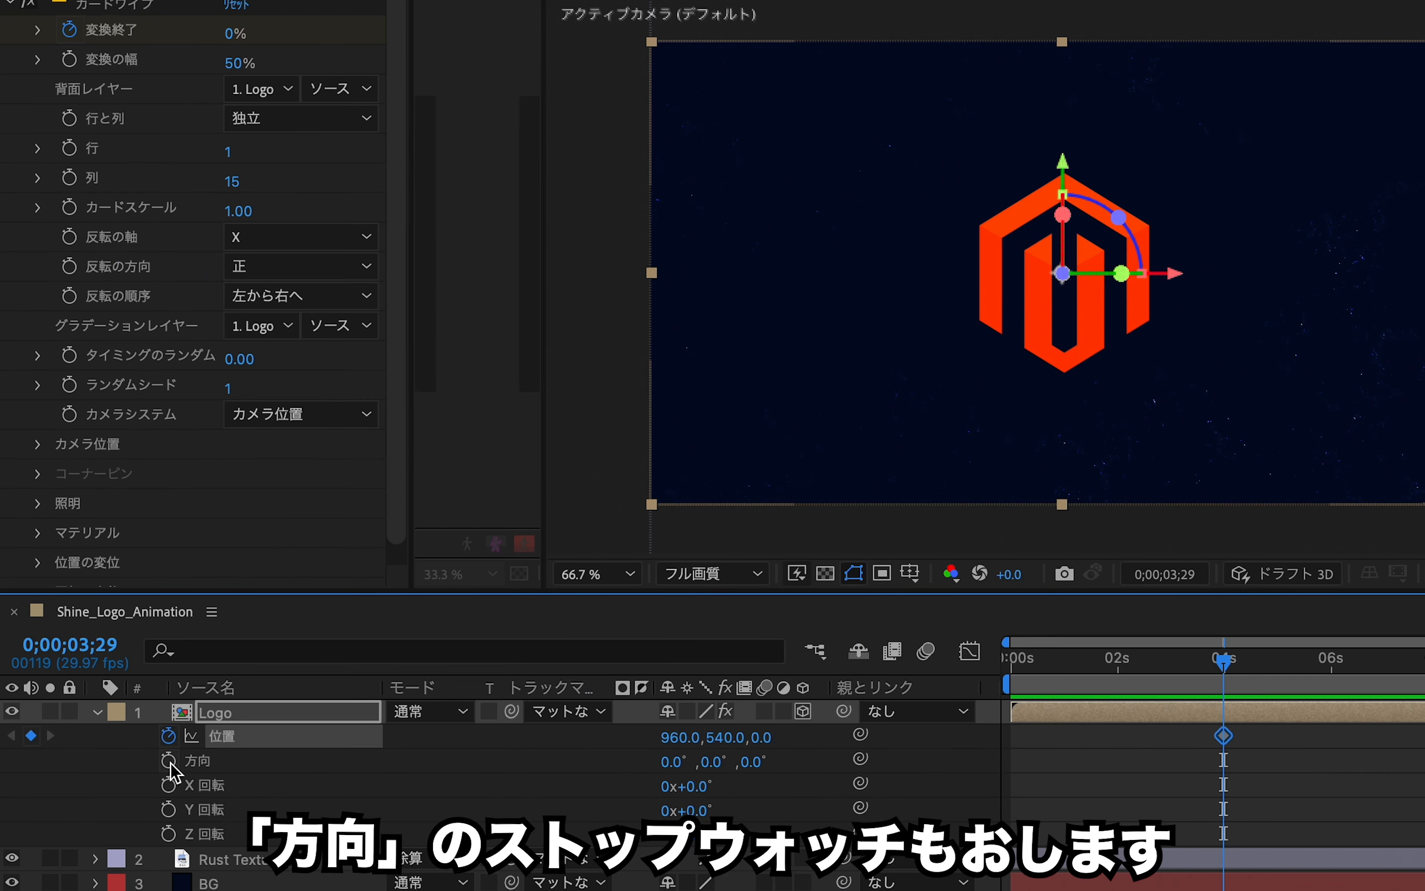
left_click(170, 761)
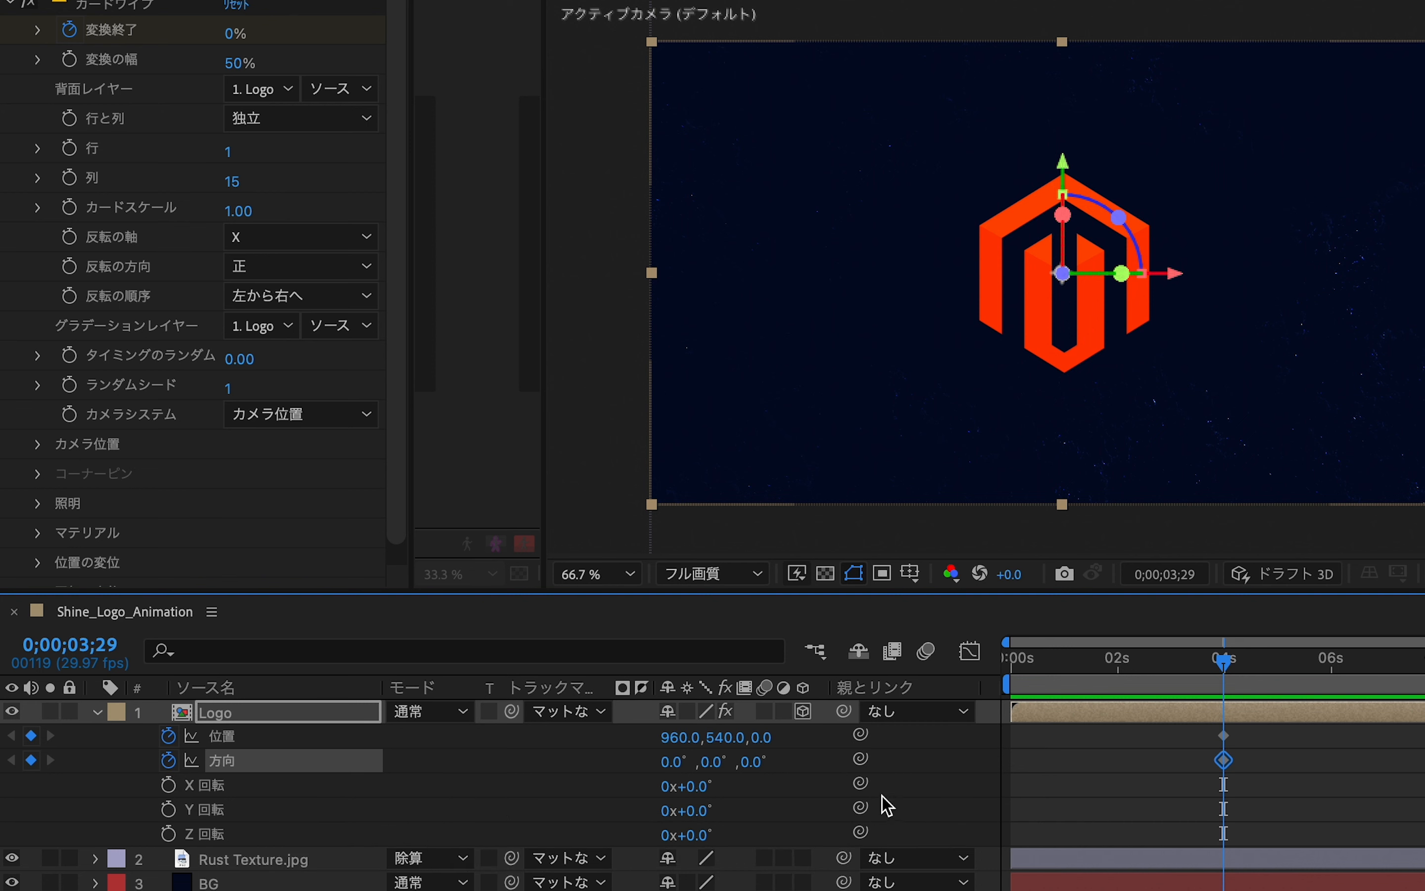
Step: At 0 seconds, keyframe the Logo layer's Z orientation (方向) at 180° and its Z position (位置) at -2600
key("Home")
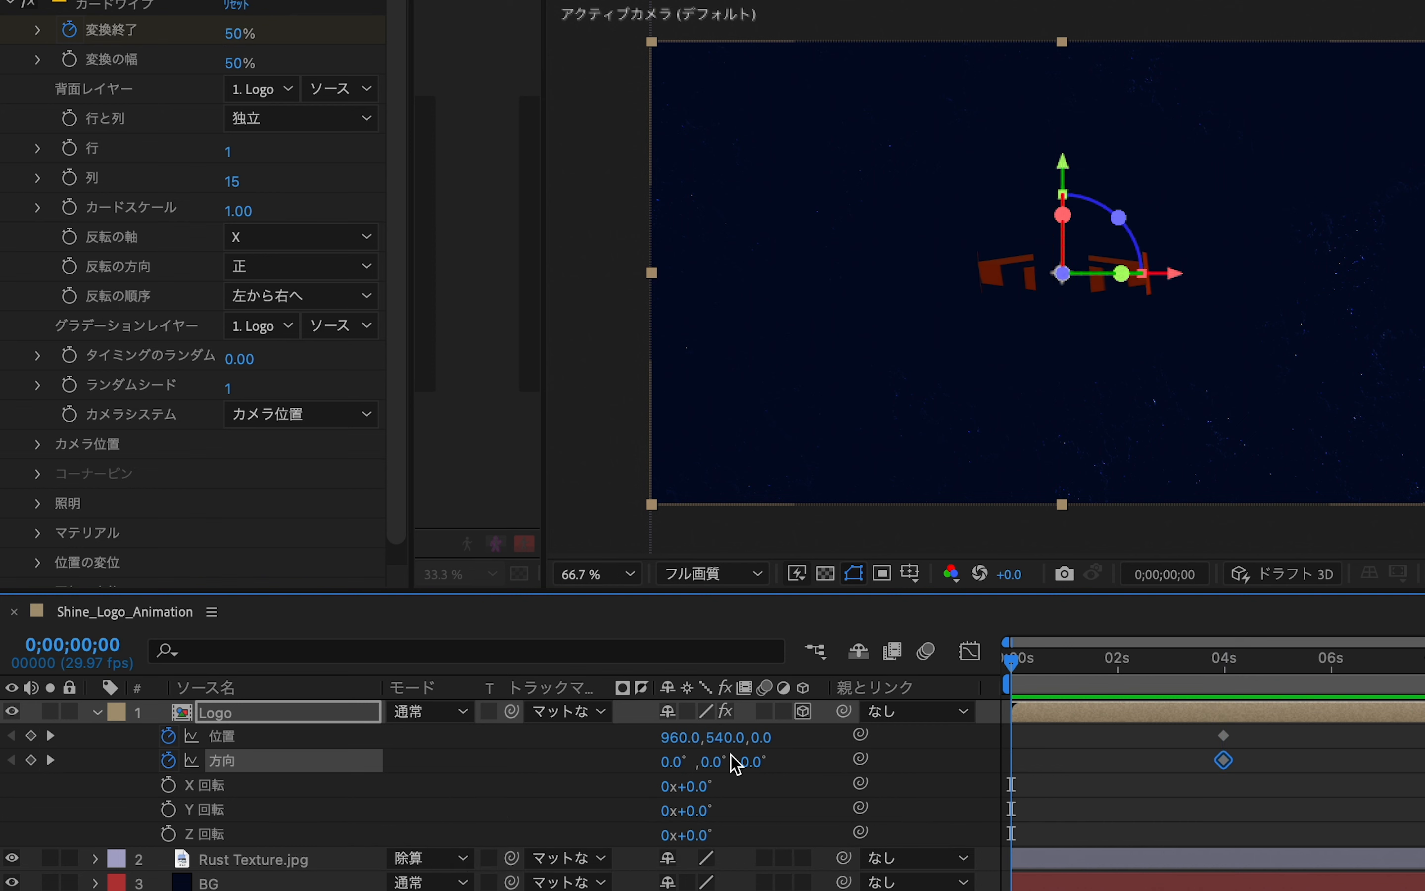
left_click(754, 762)
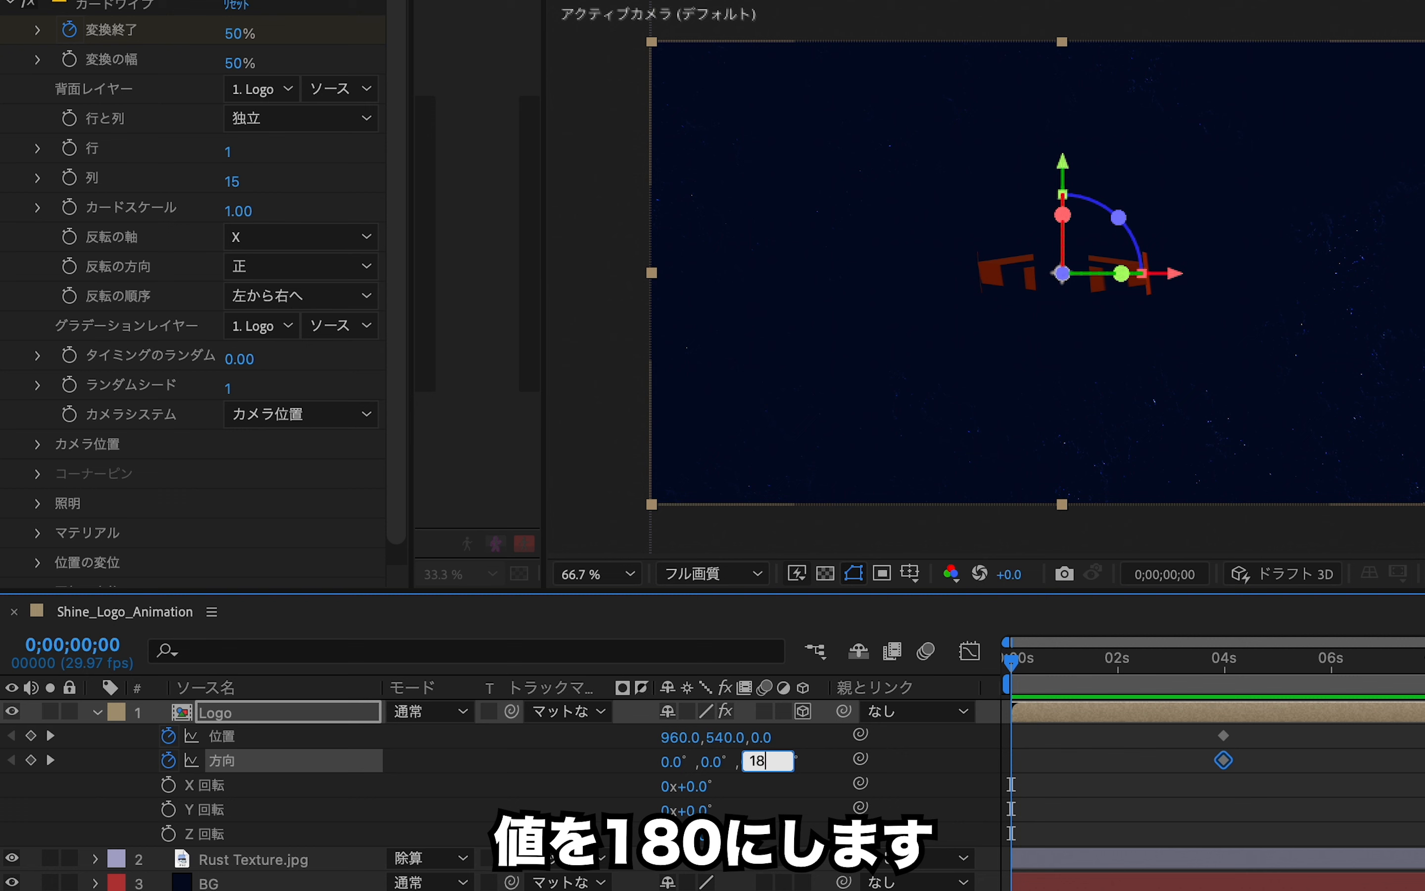
key("Return")
left_click_drag(777, 737, 3, 725)
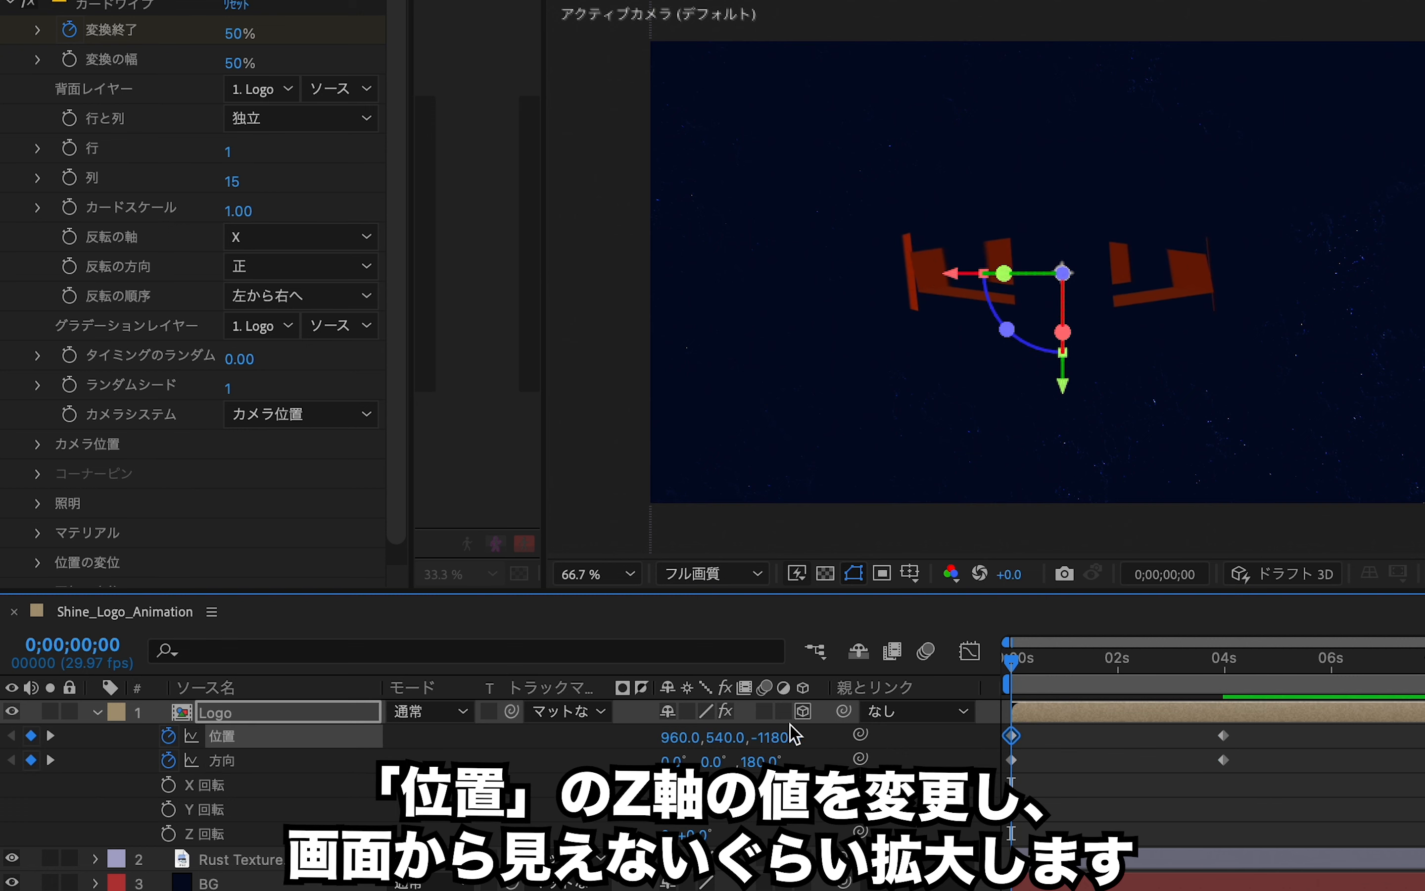
left_click_drag(792, 737, 527, 742)
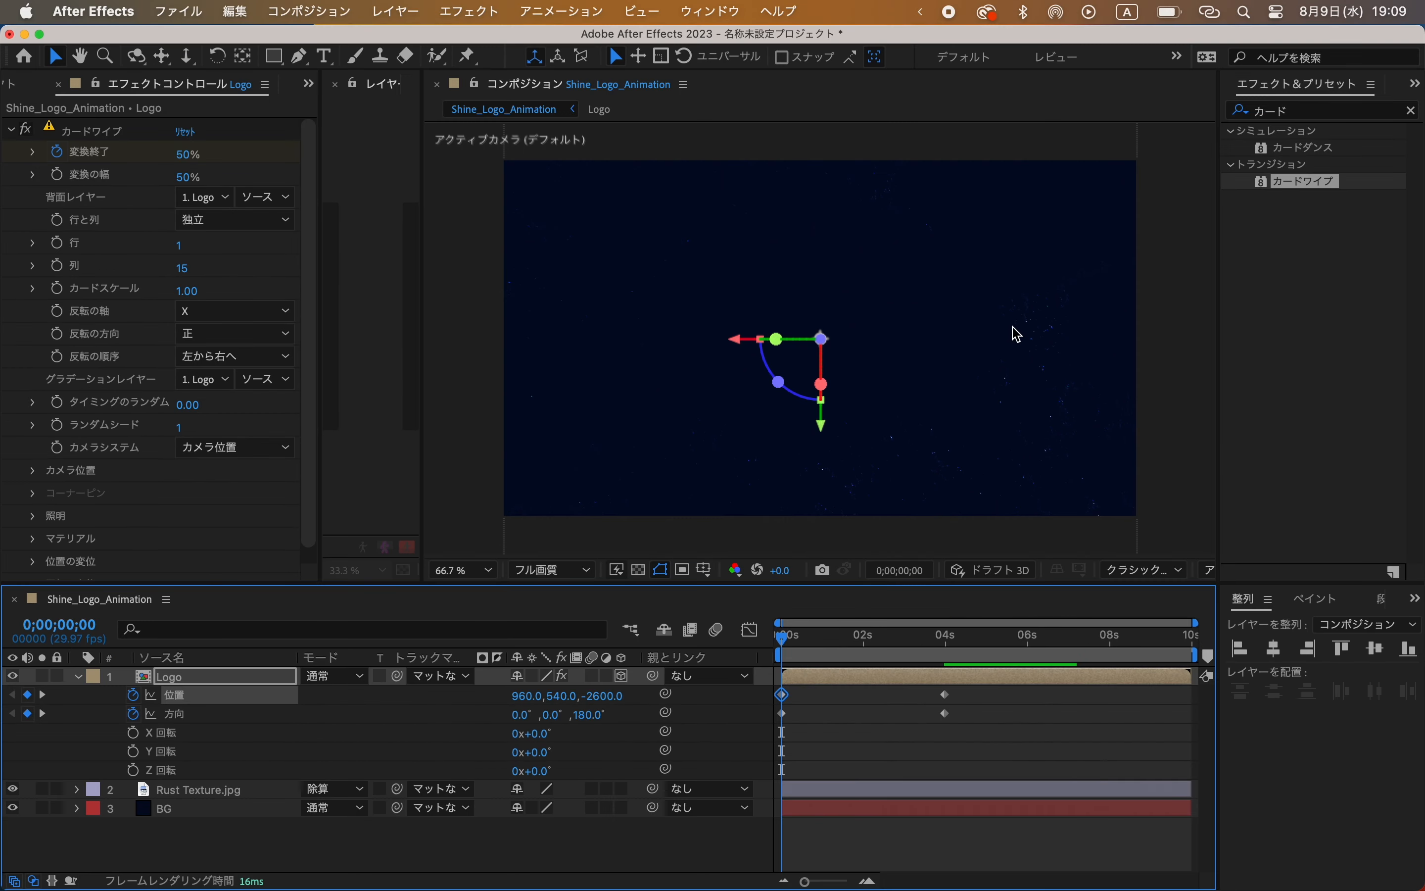
left_click(1017, 334)
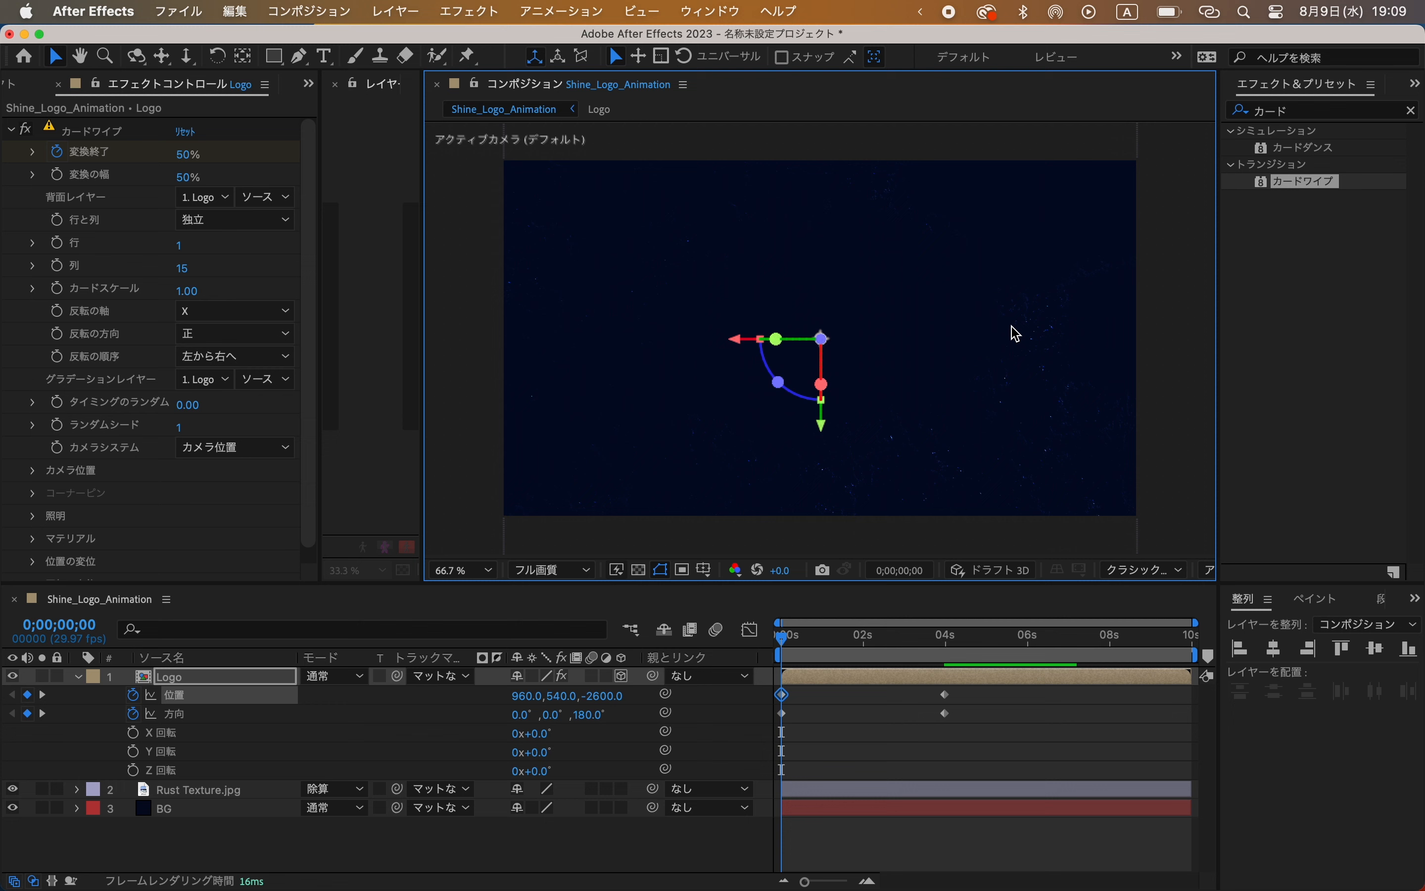
Step: Play back the Logo layer's animation from the start to past the 4-second keyframes
left_click(210, 678)
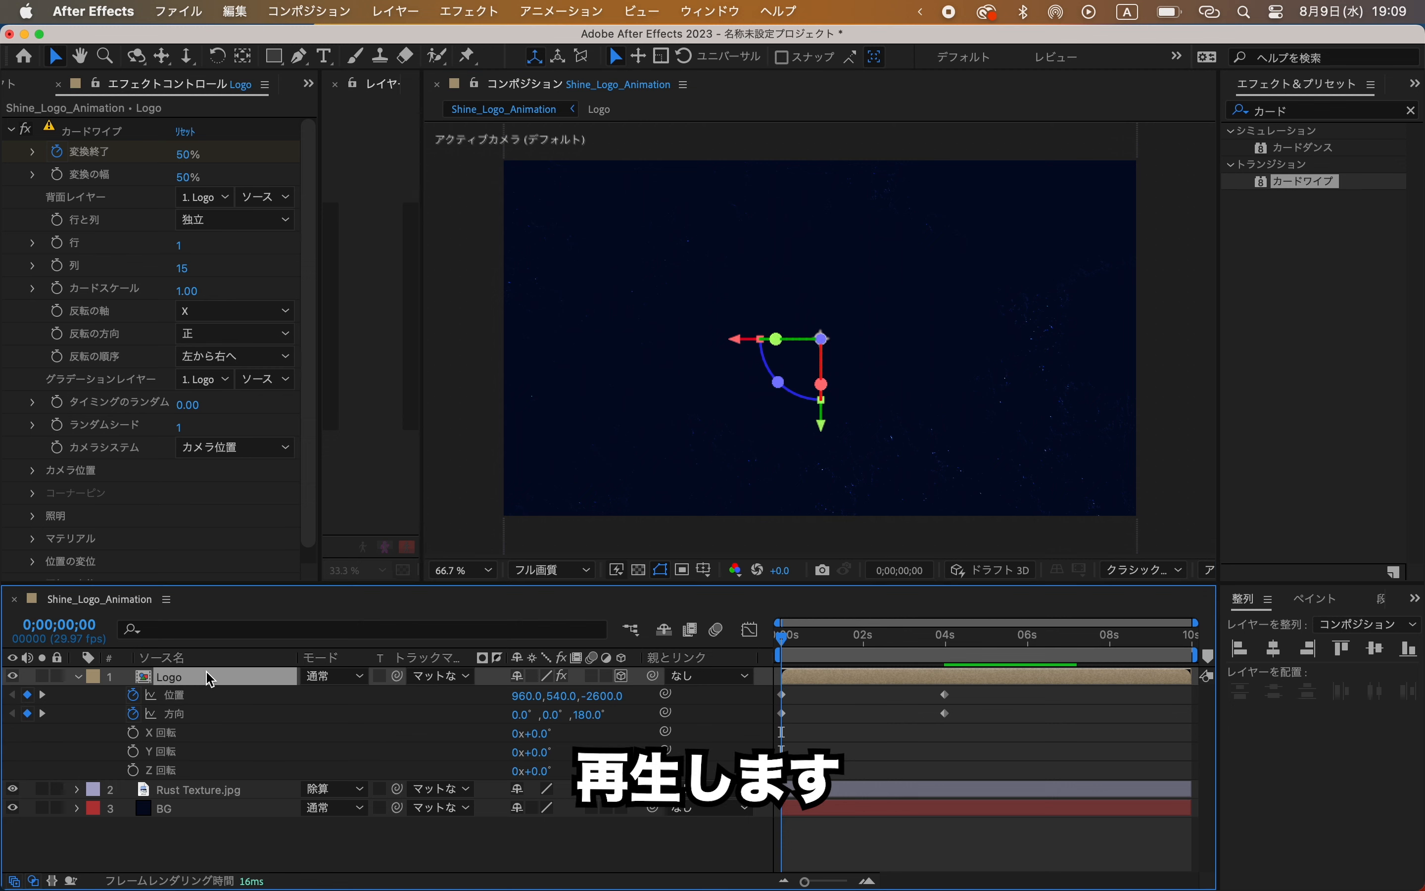
key("space")
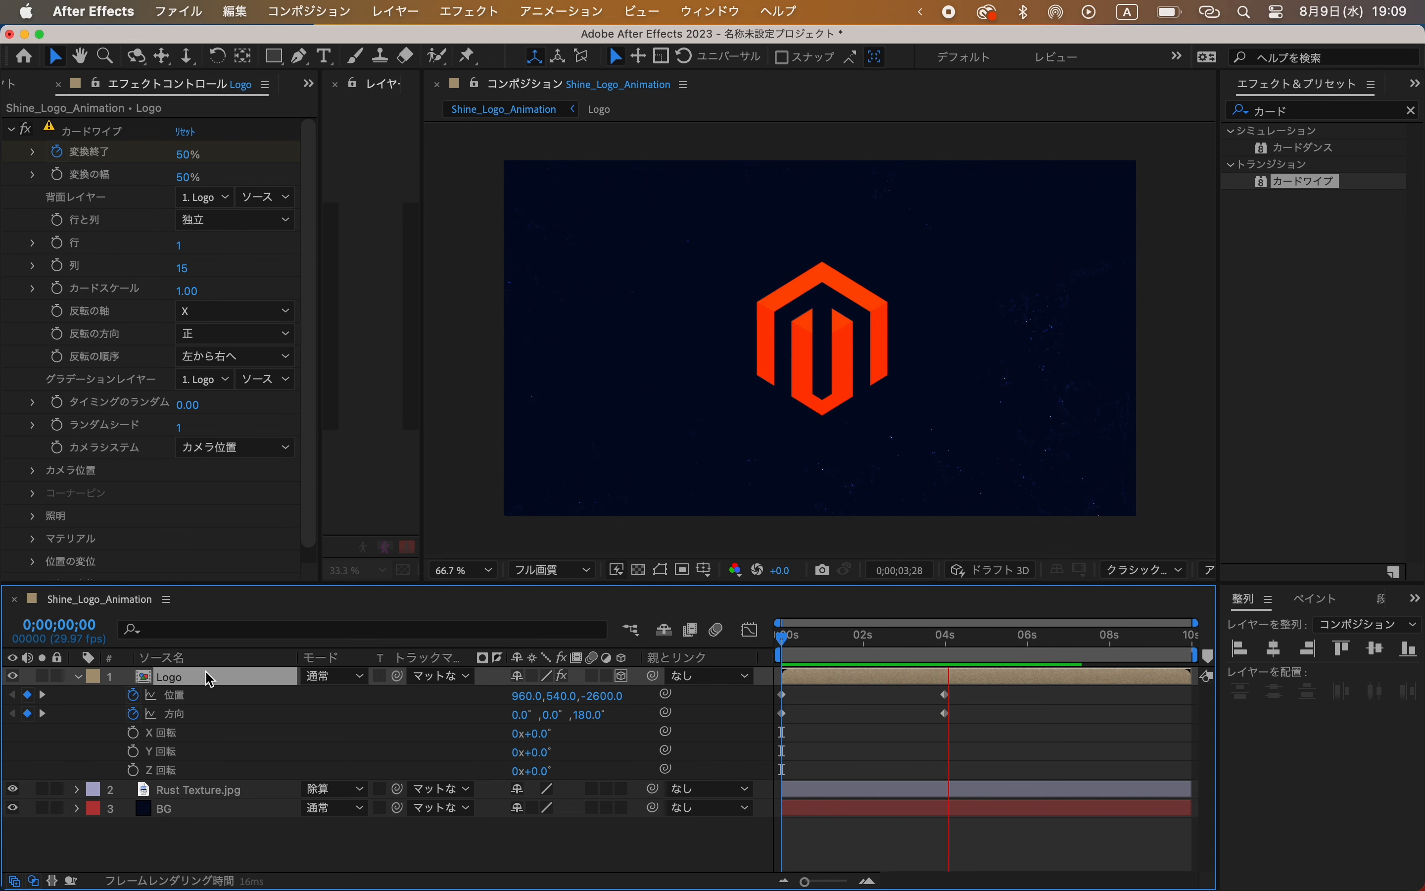
key("space")
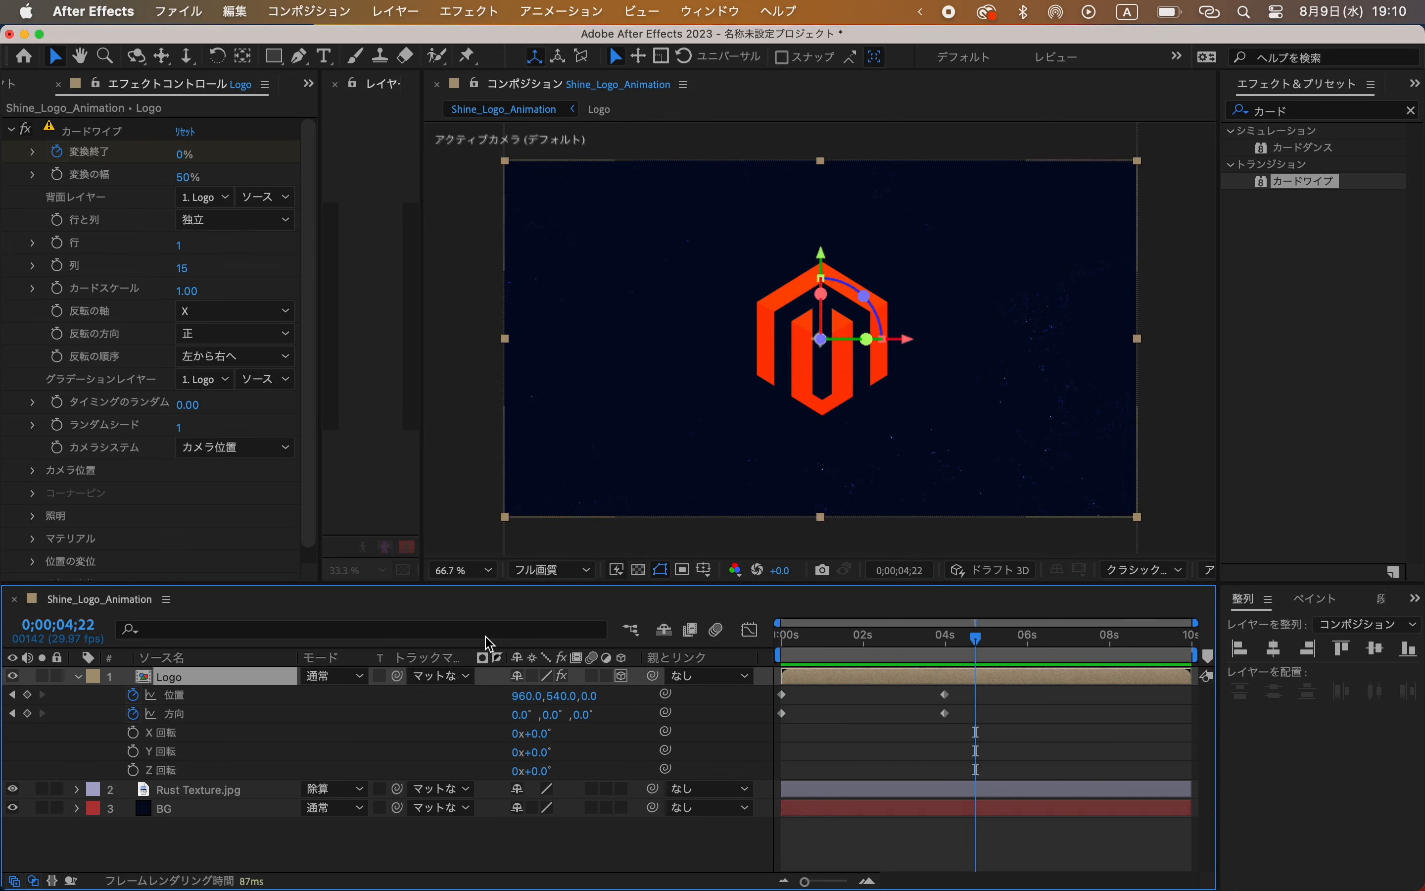
Step: Reveal all of the Logo layer's keyframes and apply Easy Ease to the 変換終了, 位置 and 方向 keyframes
key("u")
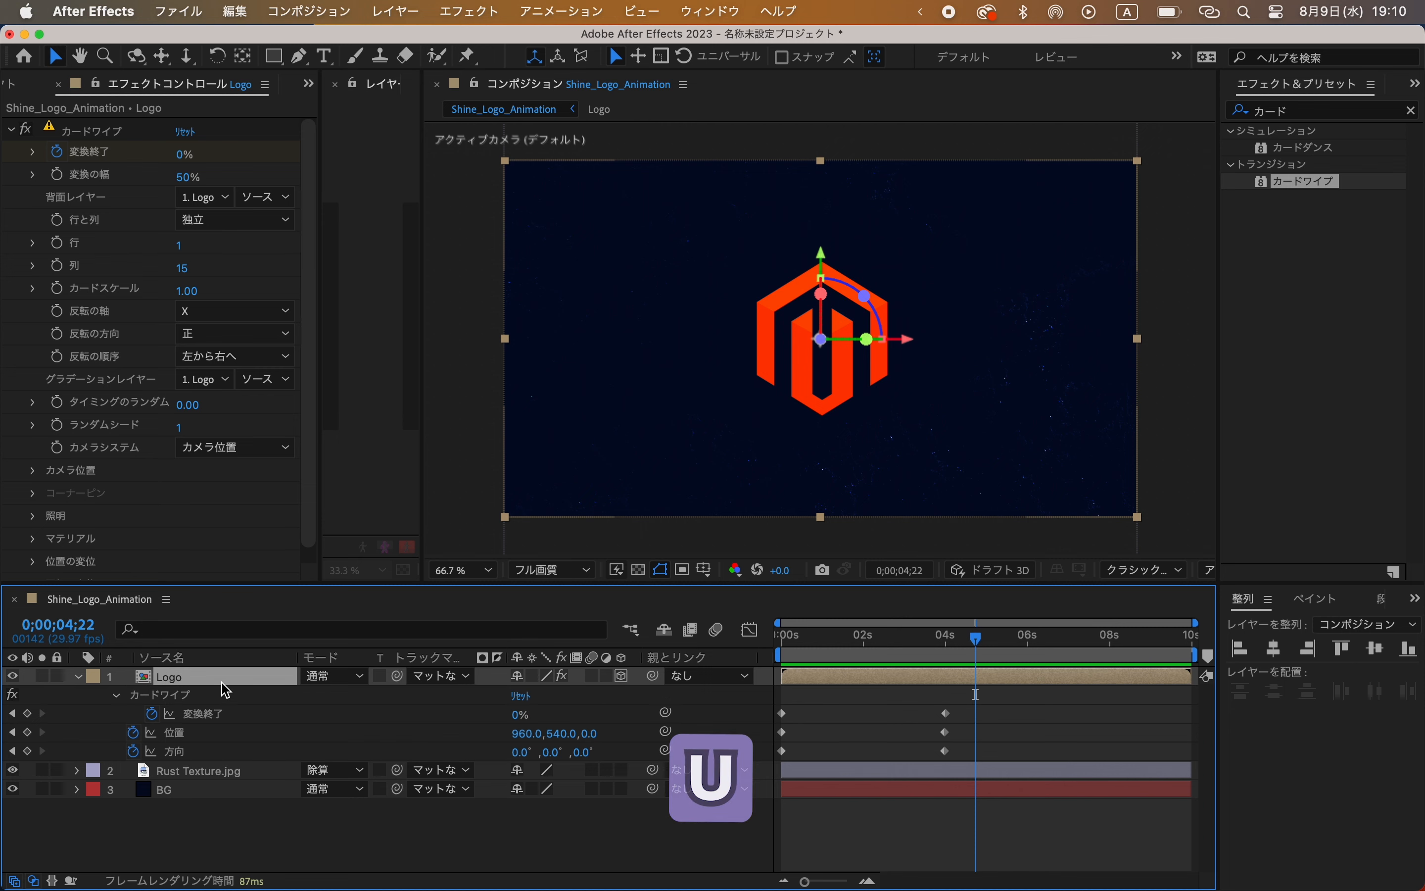
left_click_drag(970, 702, 769, 763)
key("F9")
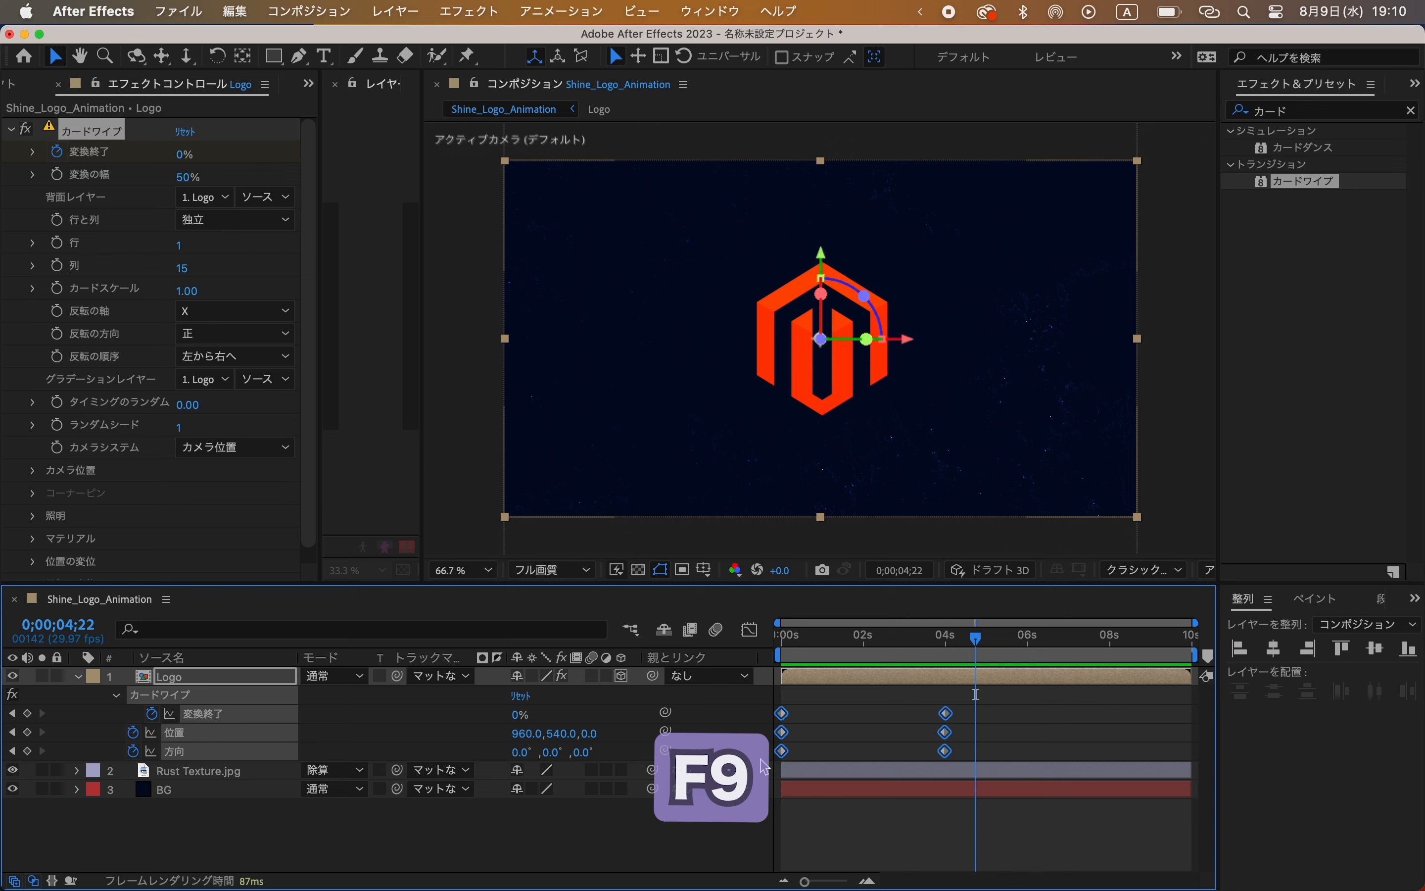
Step: Shift the Logo layer's ending orientation (方向) keyframe earlier to about 3.4 seconds, previewing the timing of the rotation
left_click_drag(978, 648, 899, 659)
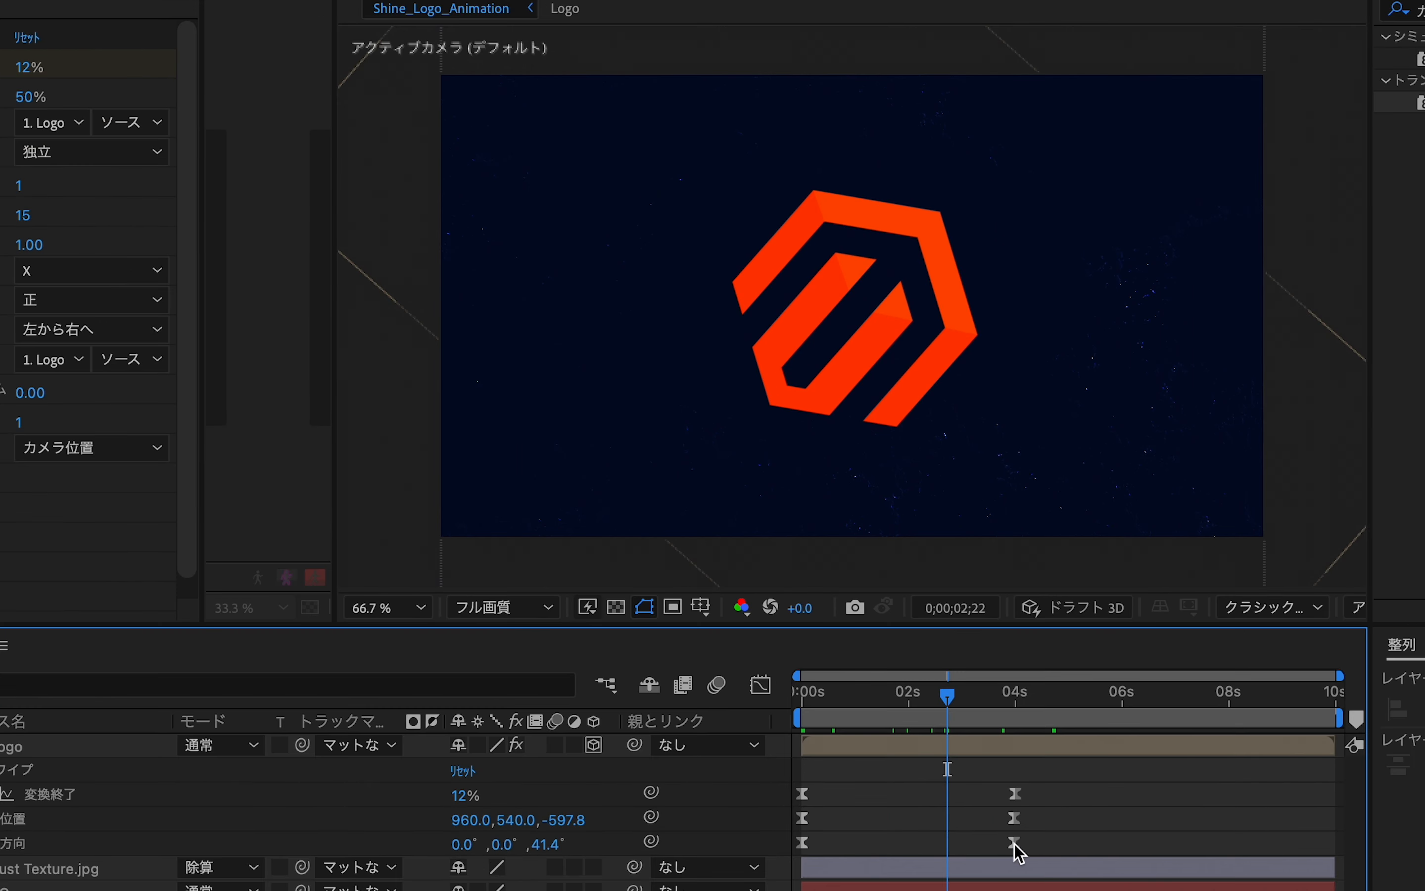
left_click_drag(948, 755, 940, 755)
left_click_drag(1006, 845, 995, 852)
left_click_drag(949, 698, 811, 720)
key("space")
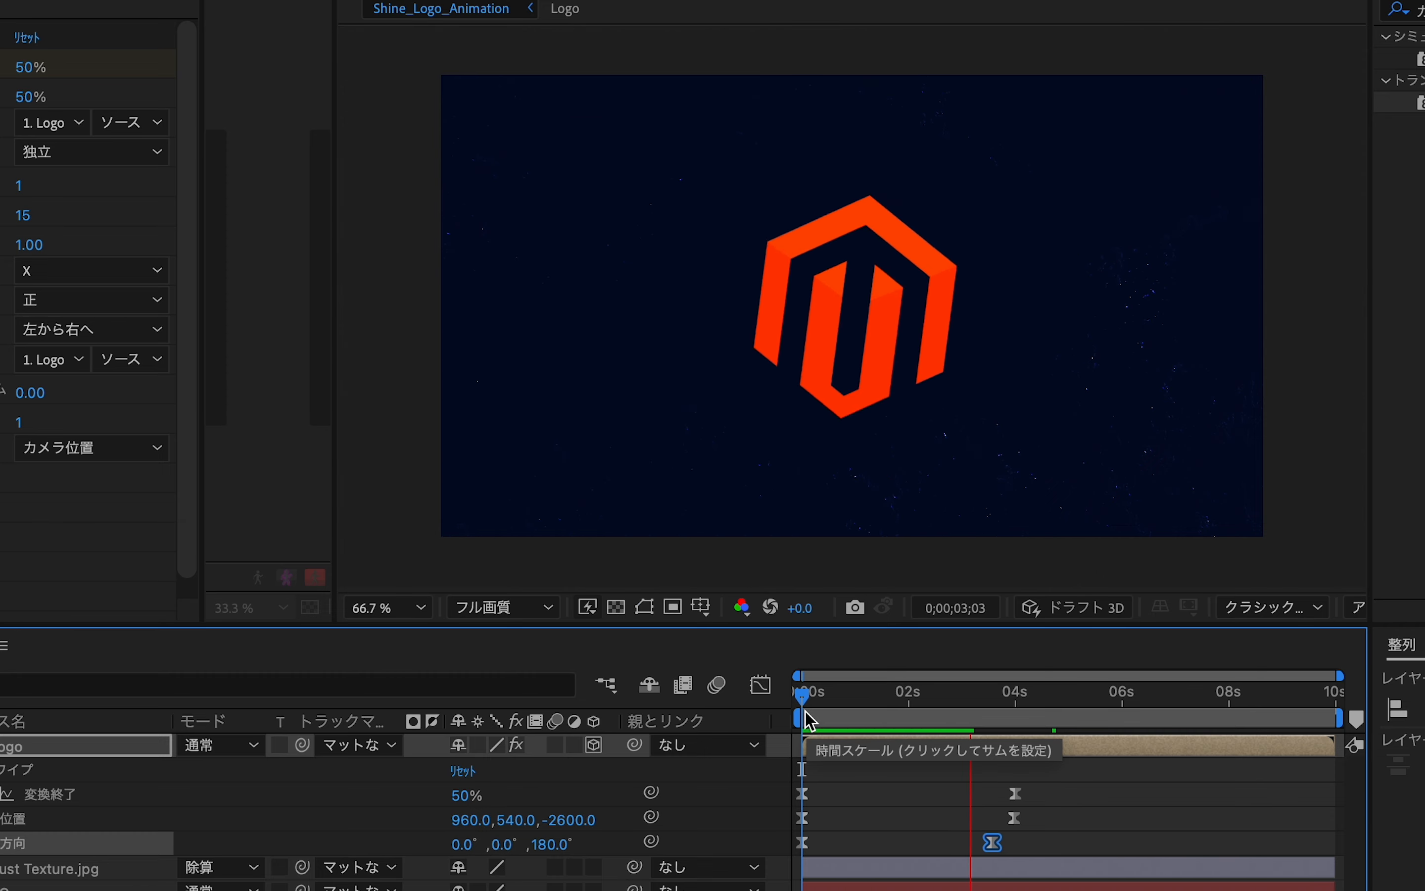
key("space")
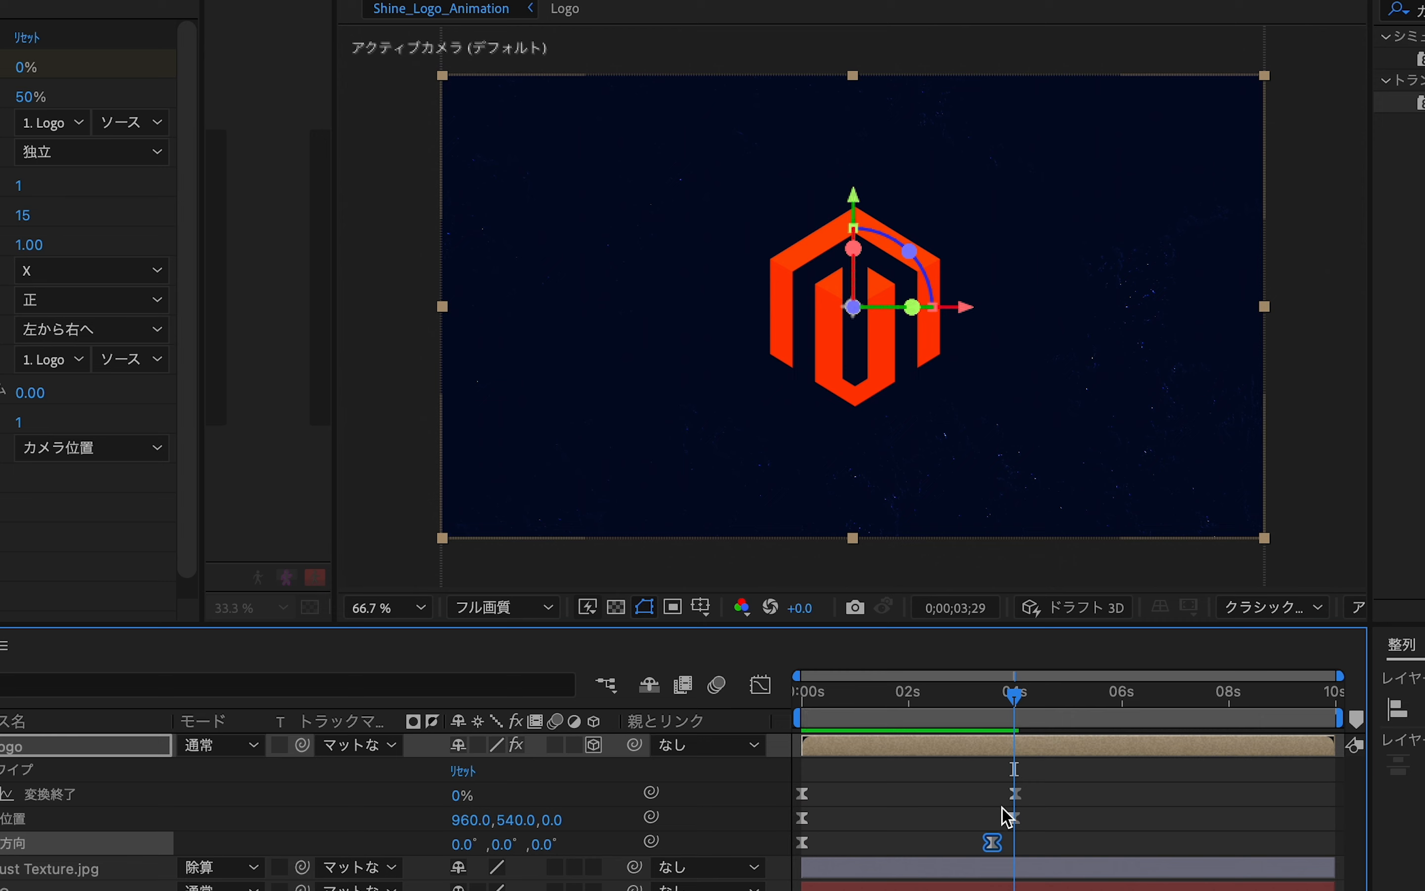
left_click_drag(998, 834, 989, 825)
left_click_drag(1013, 710, 896, 707)
key("space")
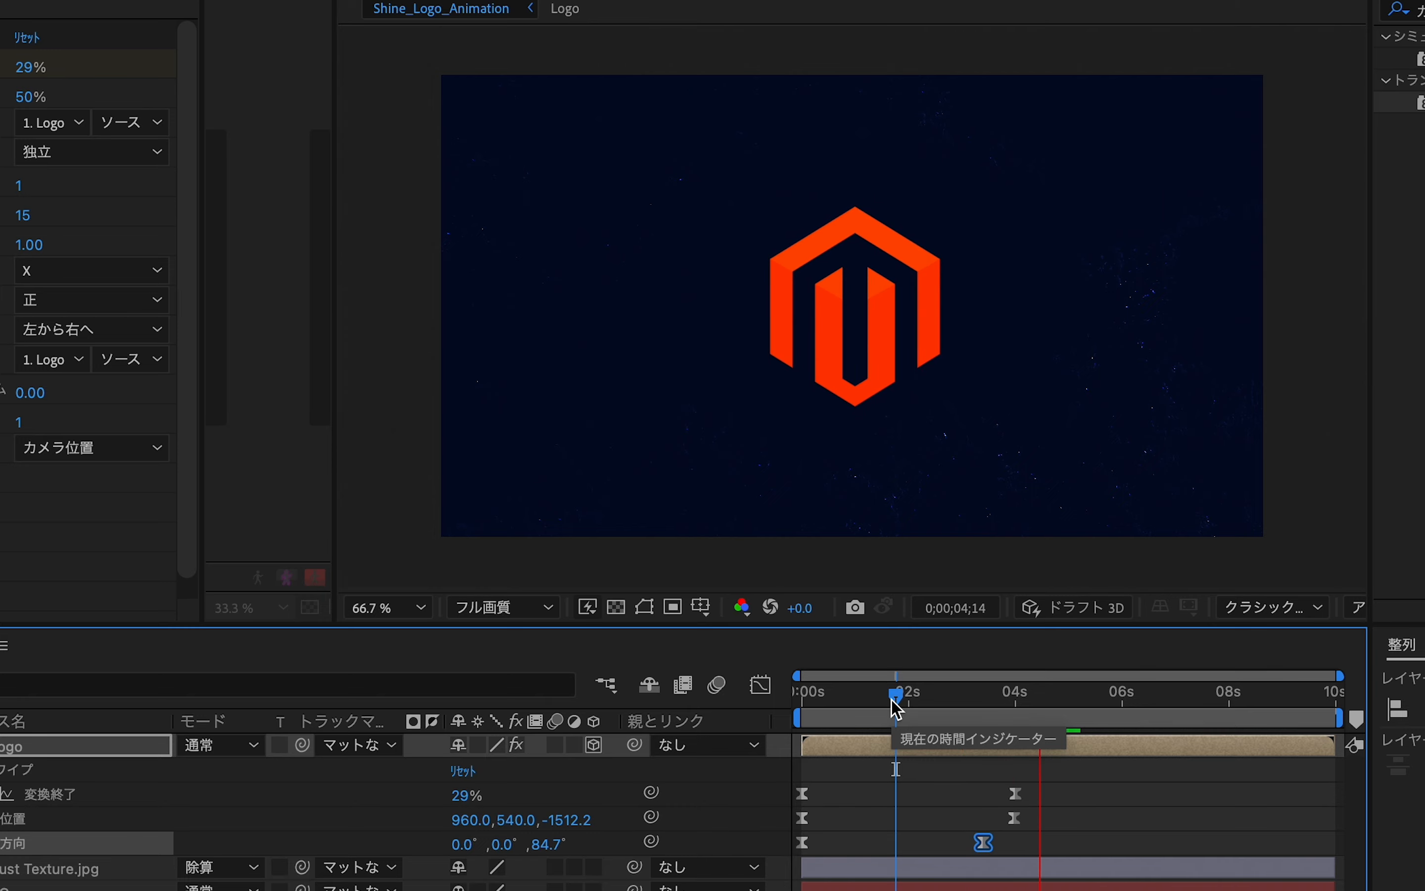
key("space")
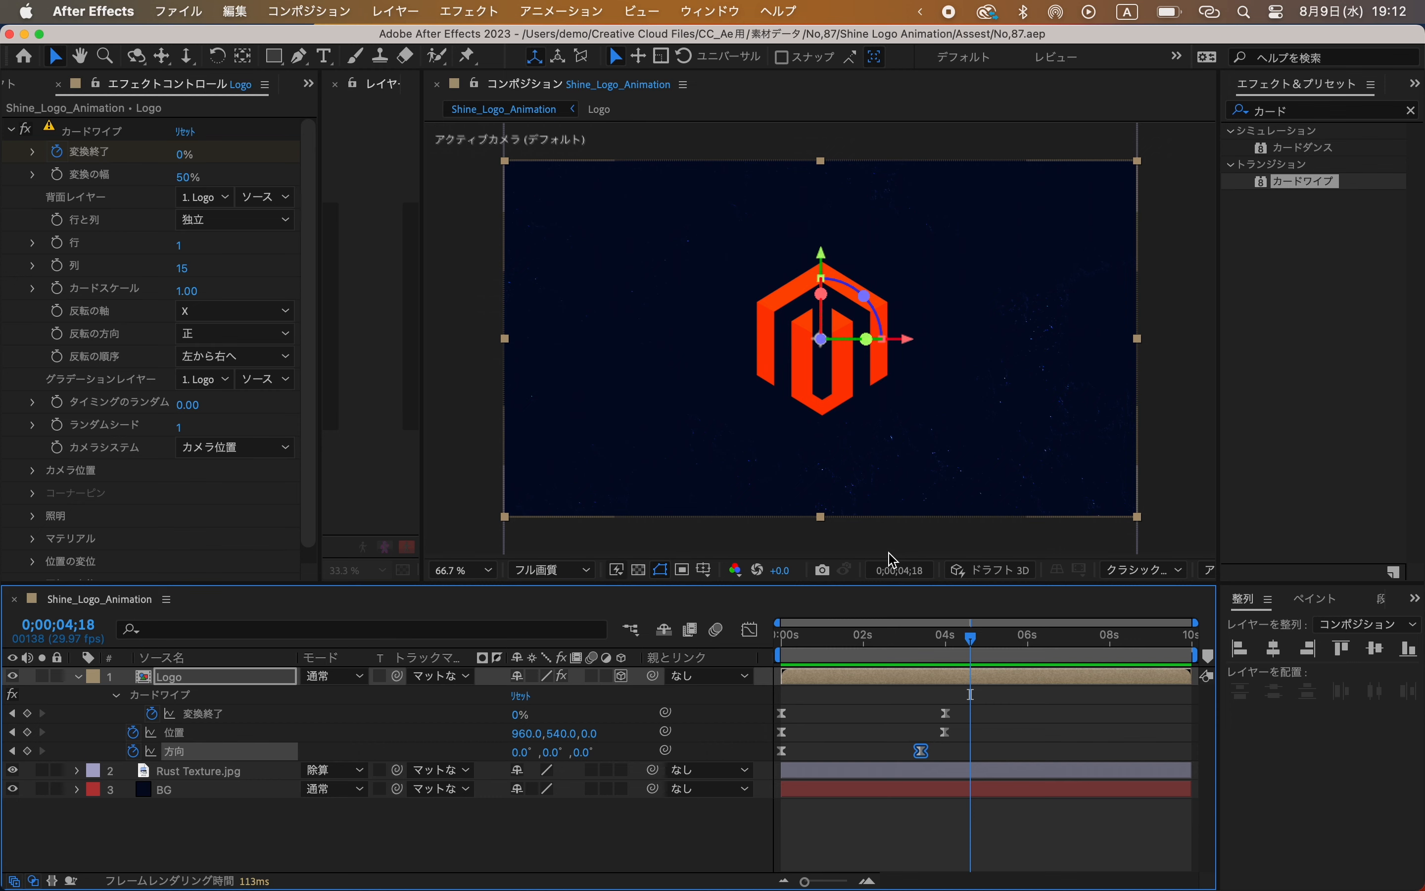
Step: Create a new text layer reading "Motion" in the Shine_Logo_Animation composition
left_click(352, 848)
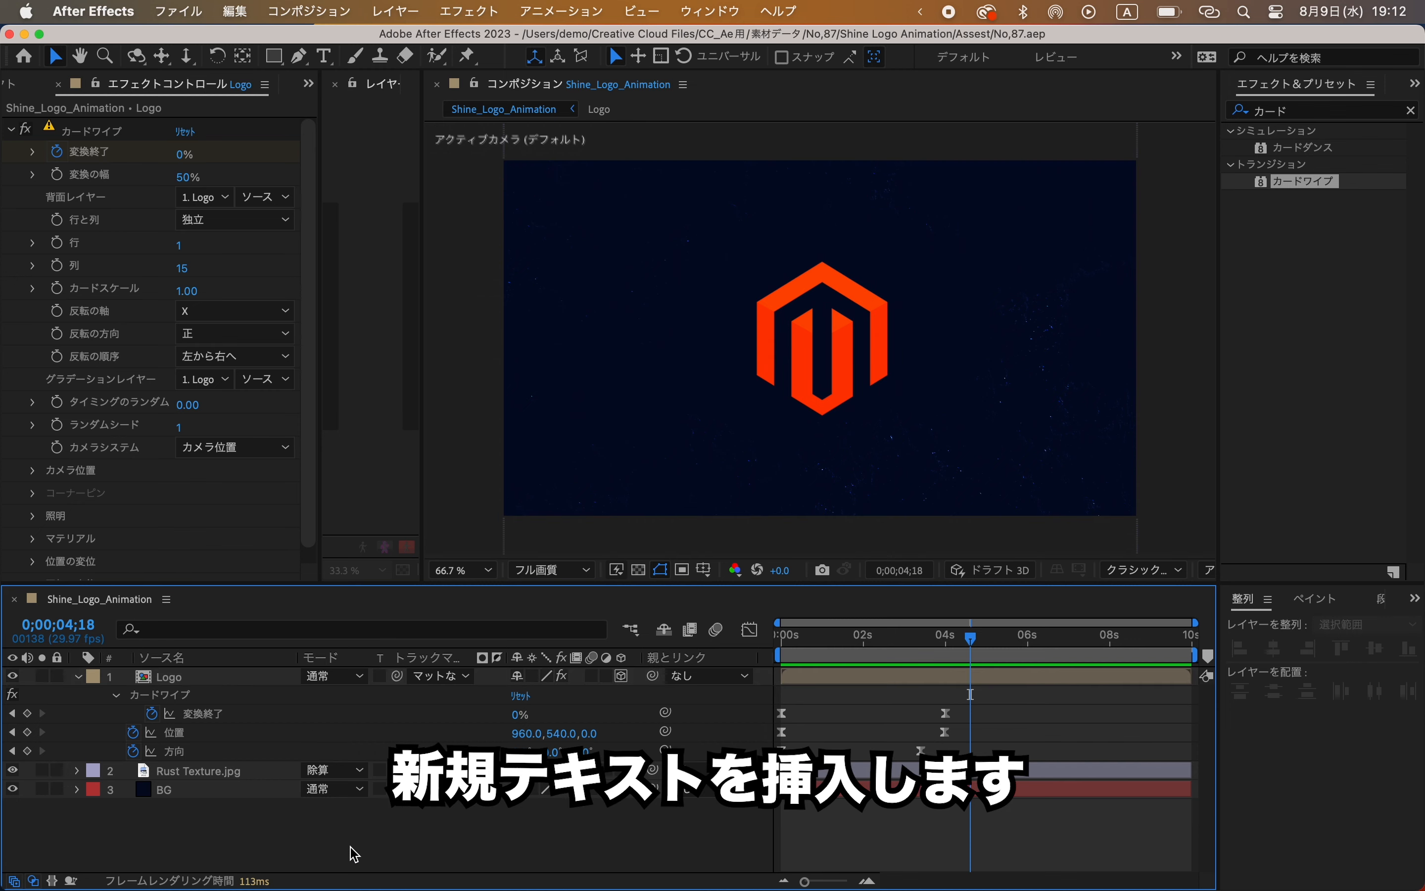
right_click(351, 854)
mouse_move(400, 631)
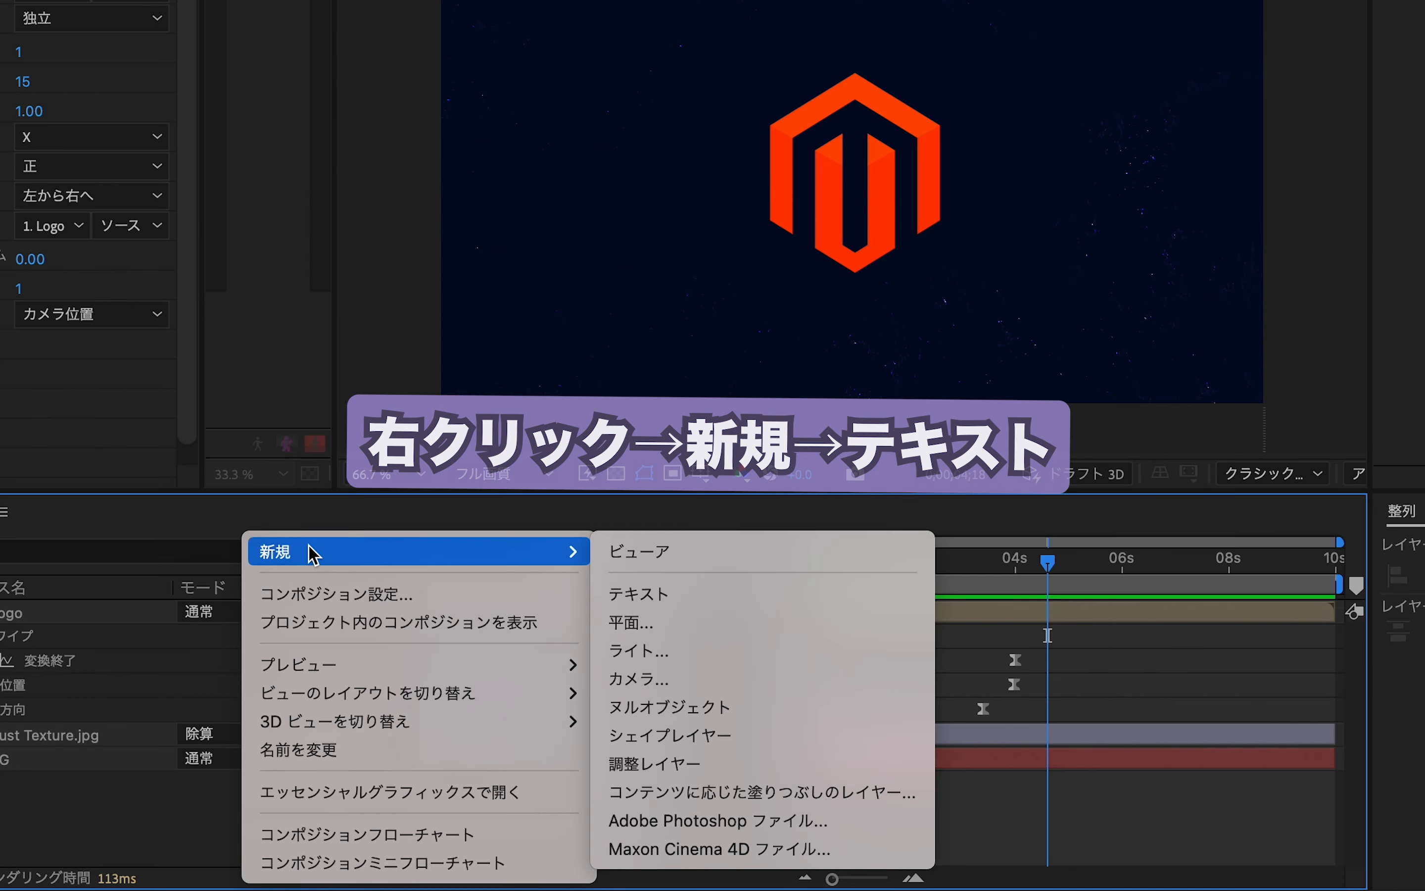
left_click(725, 594)
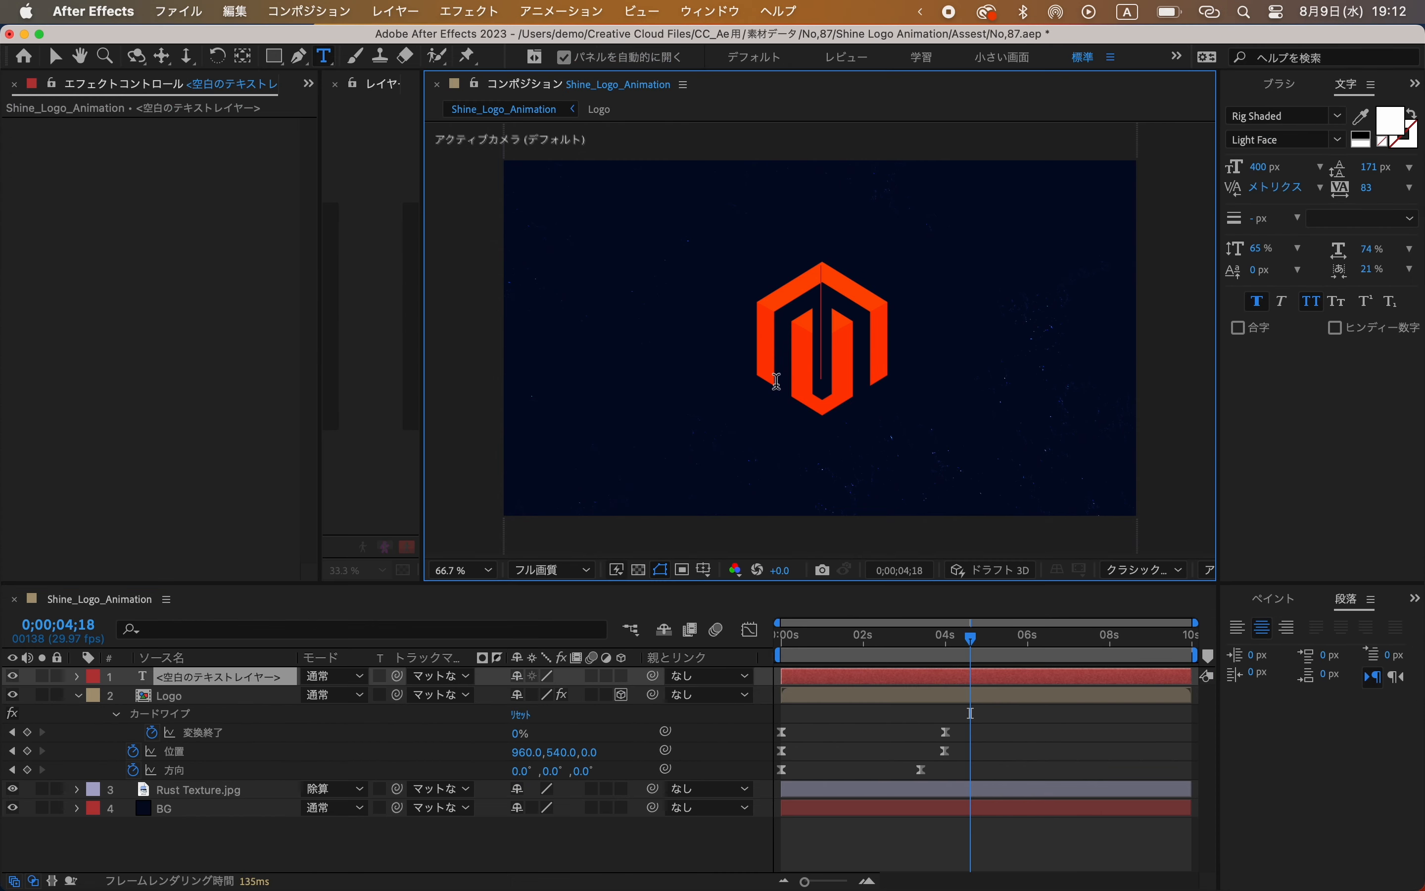
type("Motion")
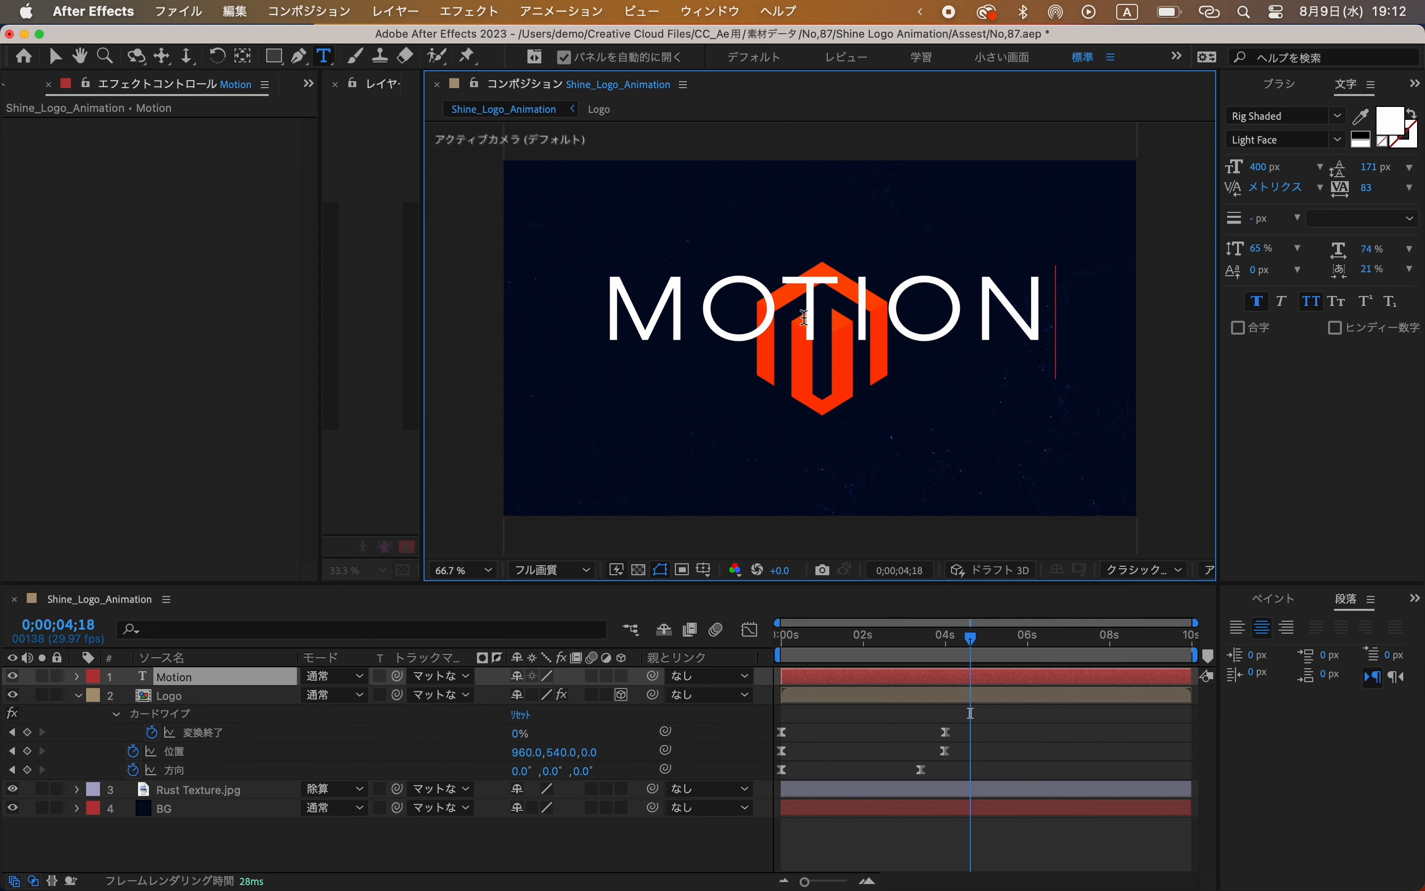
Step: Set the font size of the whole Motion text to 150 px
left_click_drag(613, 319, 1121, 269)
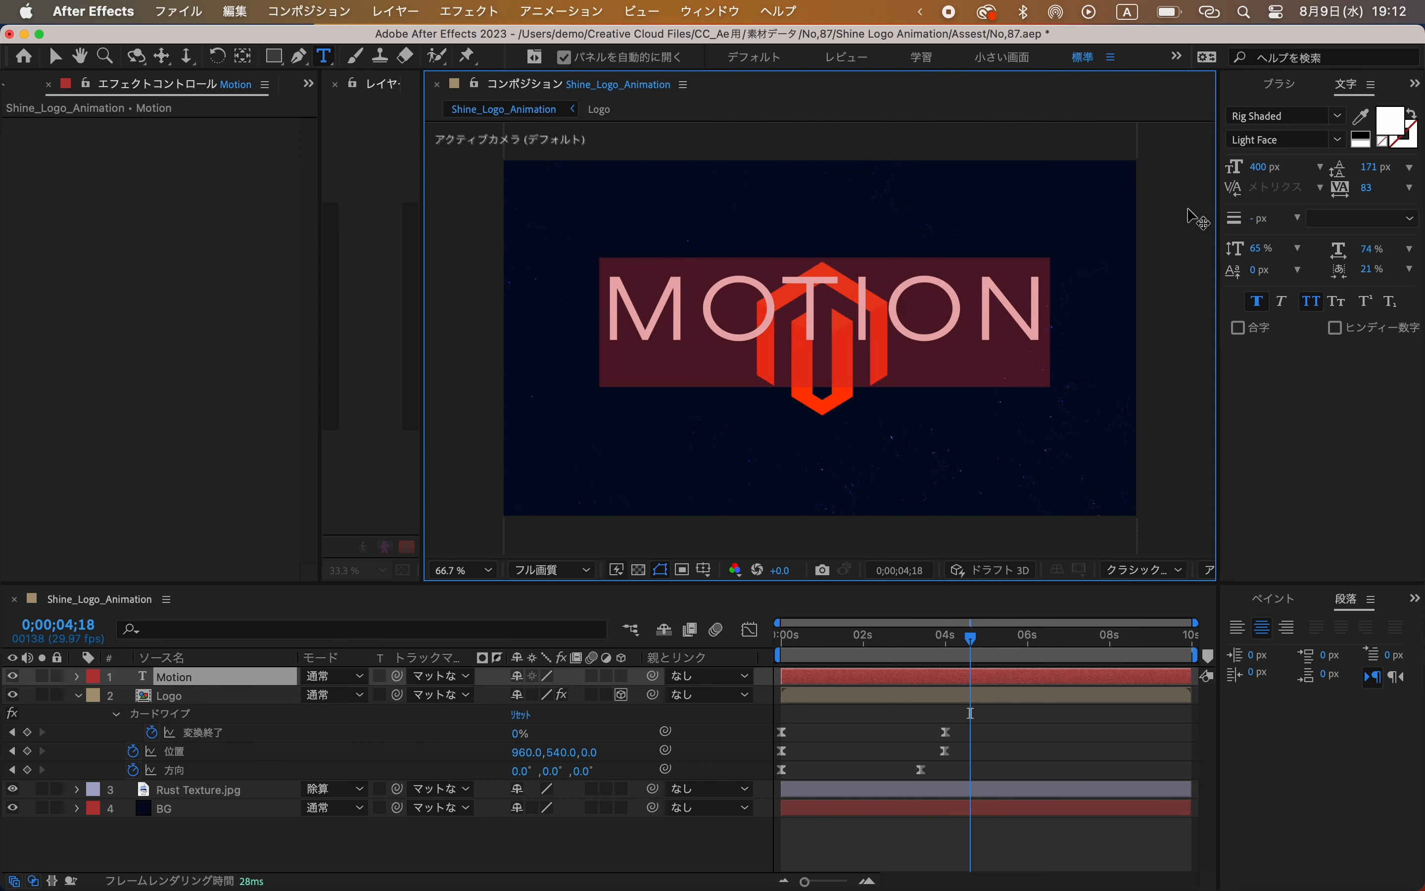
left_click(1251, 170)
type("1")
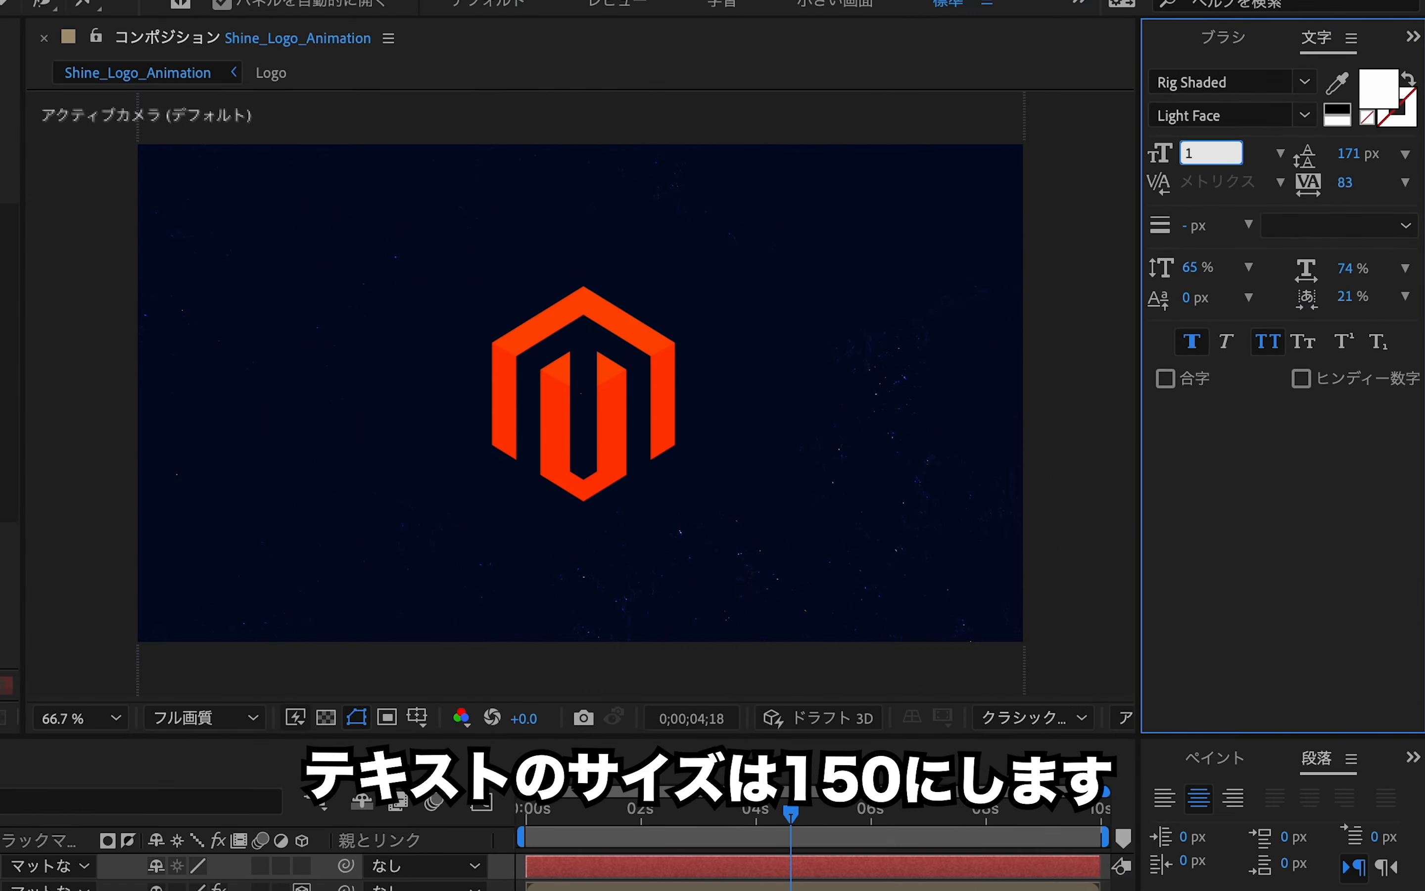
type("50")
key("Return")
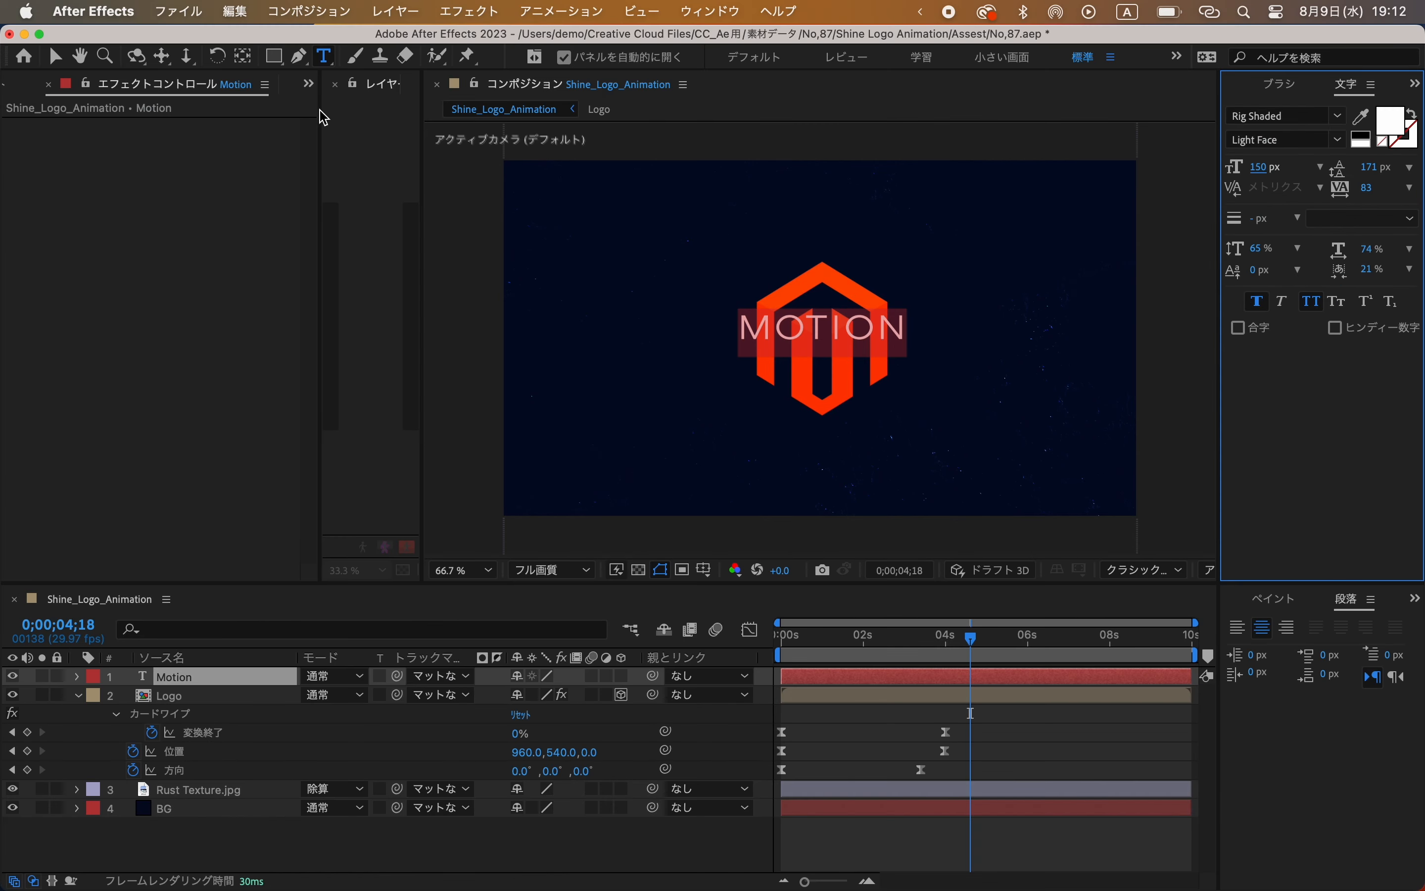
Step: Move the Motion text straight down so it sits just below the logo
left_click(56, 56)
left_click(789, 328)
left_click_drag(790, 327, 791, 446)
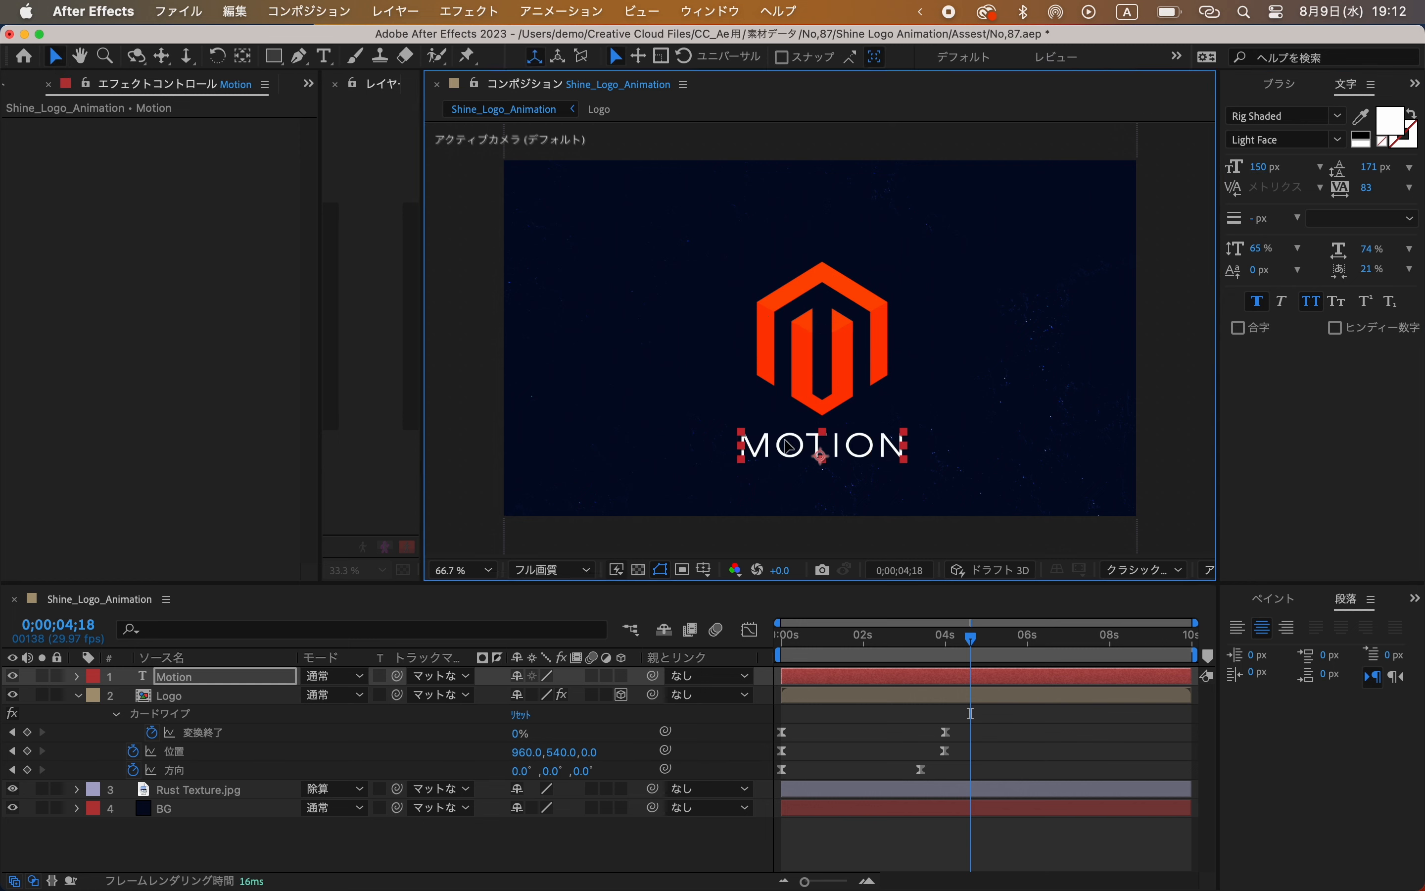
double_click(881, 445)
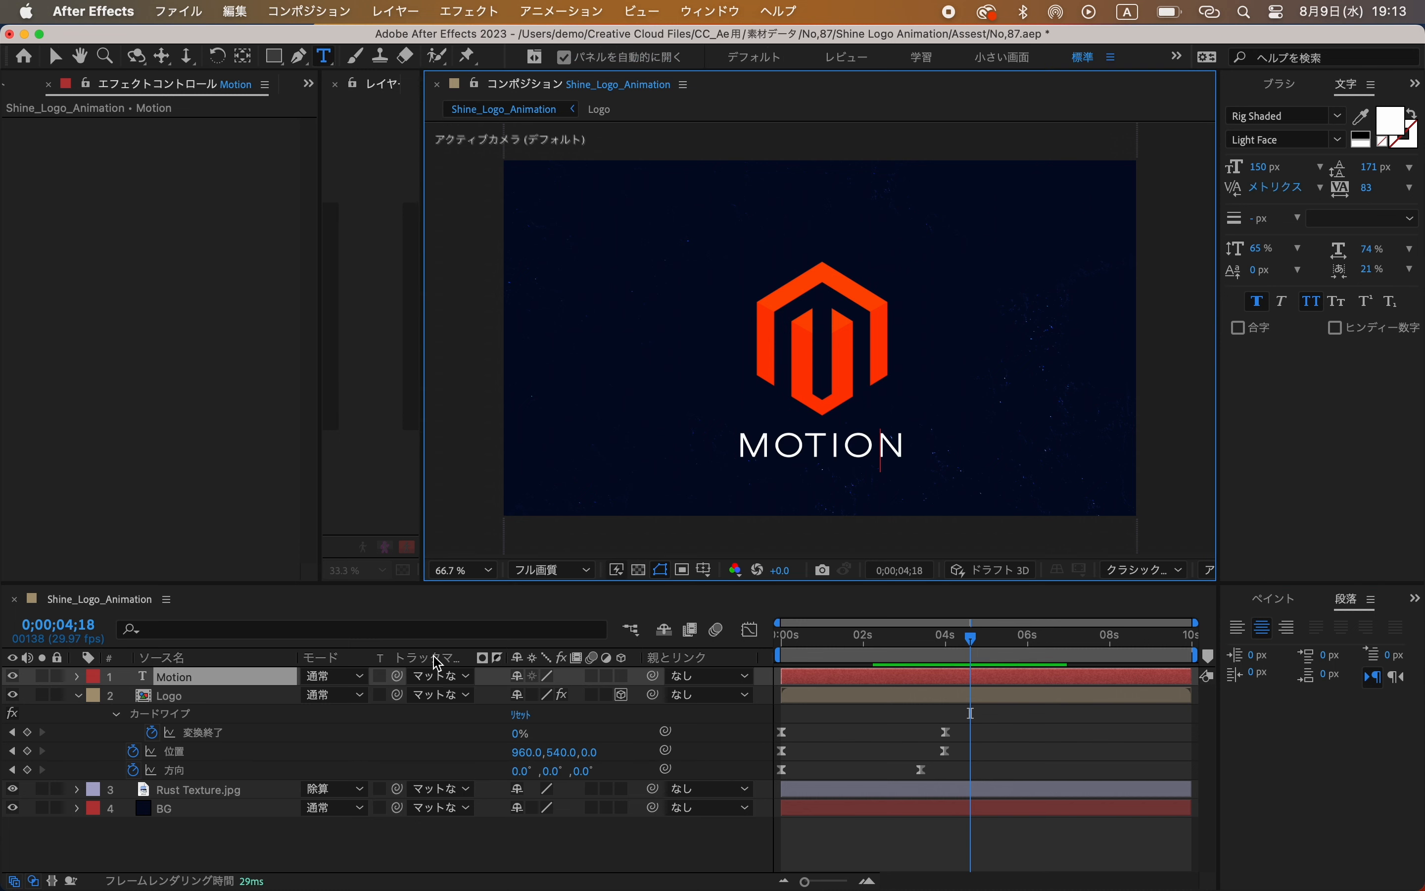
Step: Apply the 3D 基本 (Y 回転カスケード) animation preset to the Motion text layer with the current time at 0;00;03;03
left_click_drag(980, 646, 910, 642)
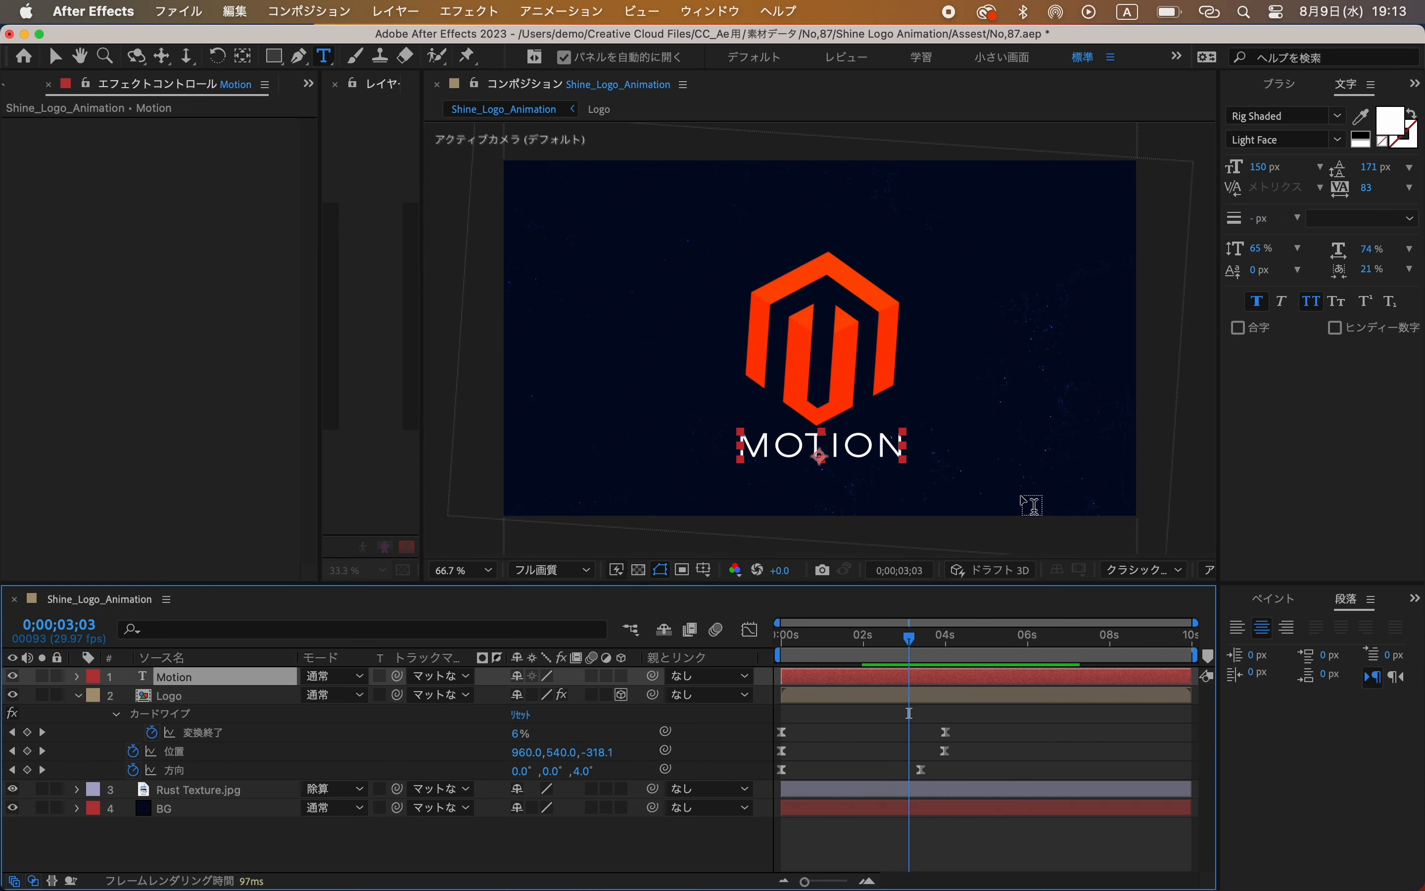
left_click(1295, 88)
left_click(1415, 85)
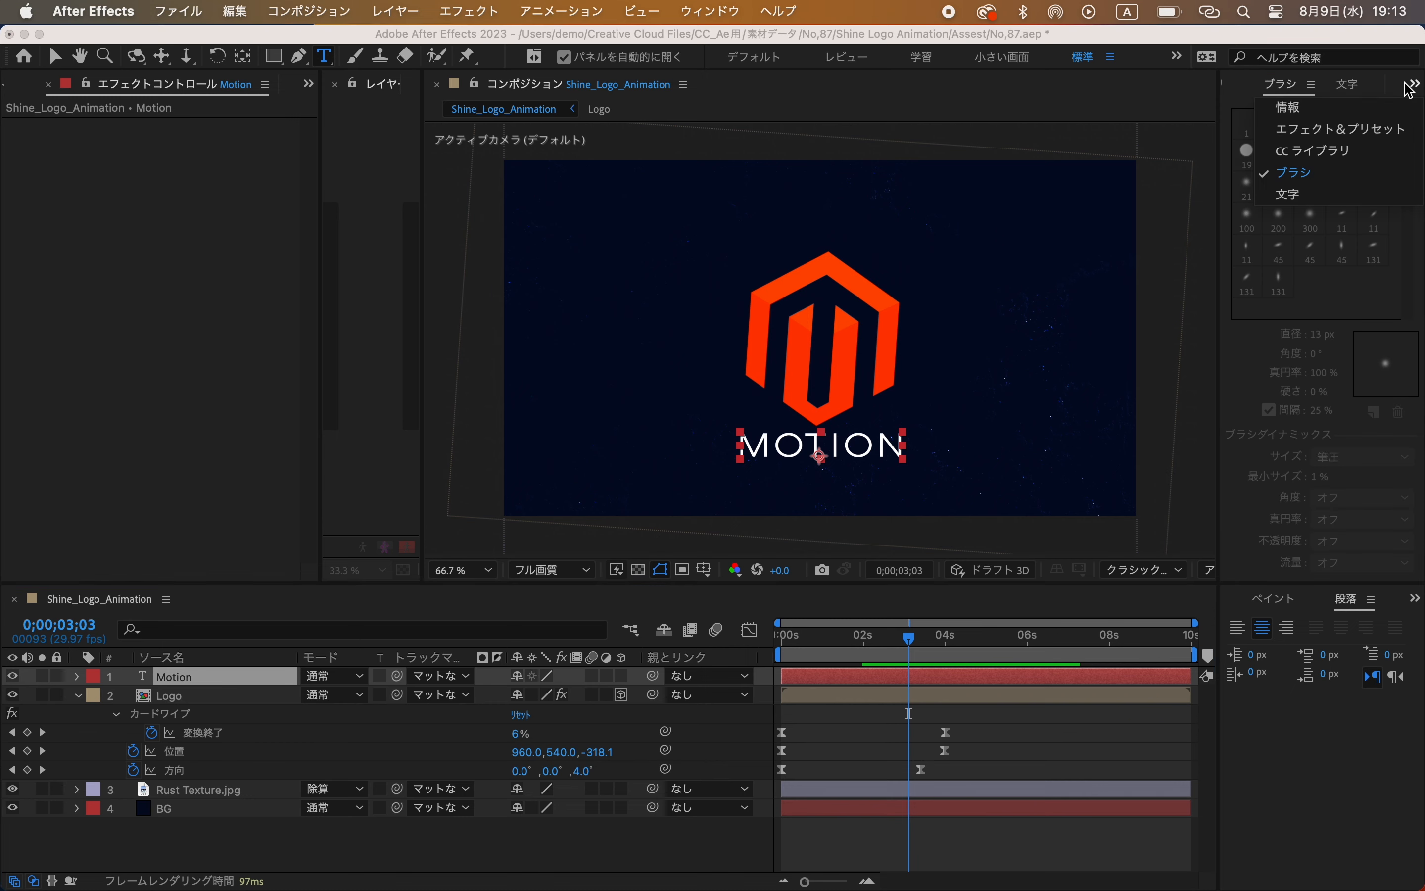
left_click(1363, 130)
left_click(1305, 113)
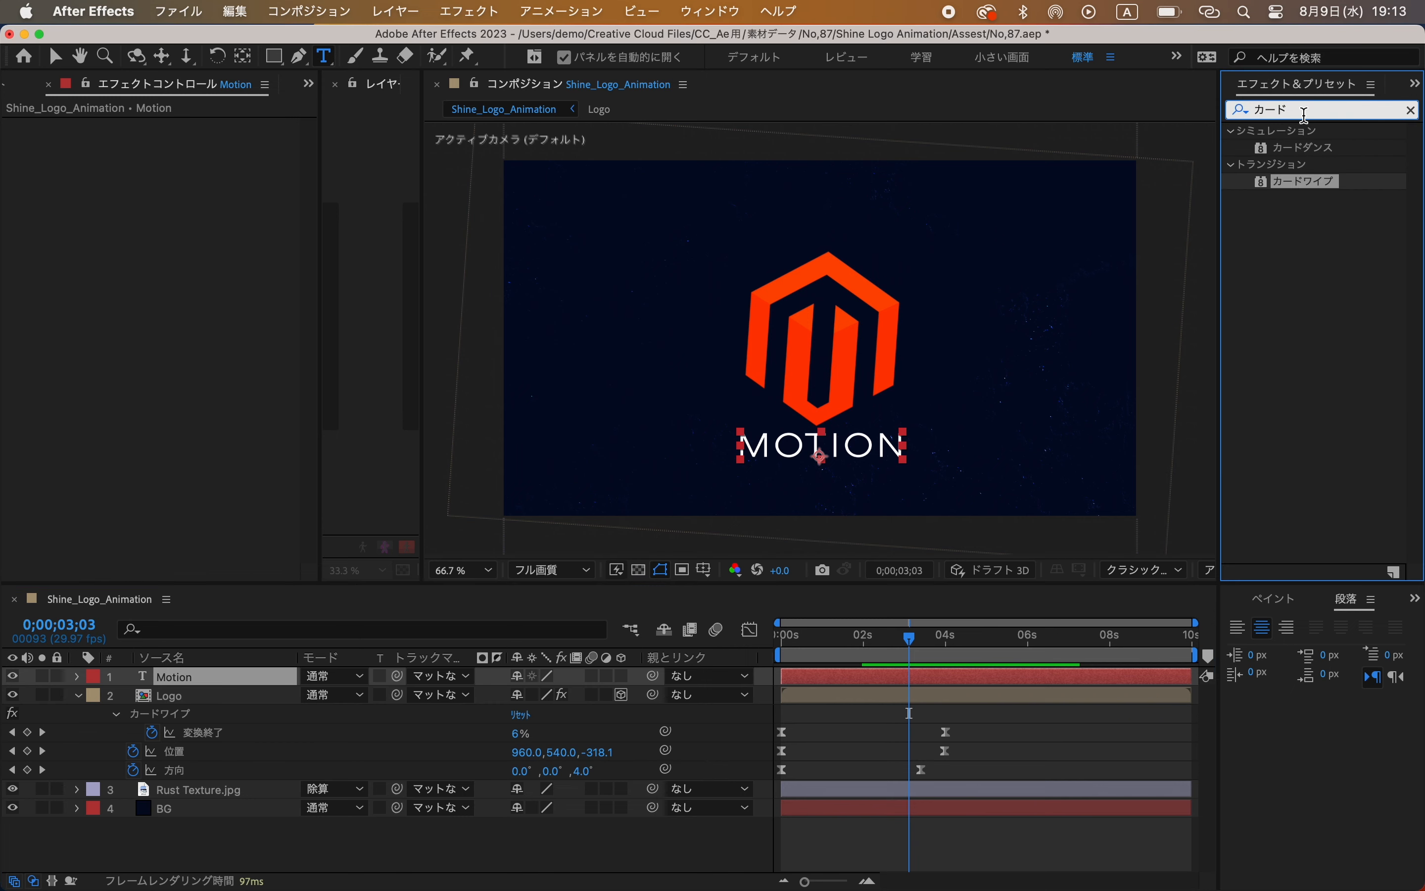
key("BackSpace")
key("BackSpace")
key("BackSpace")
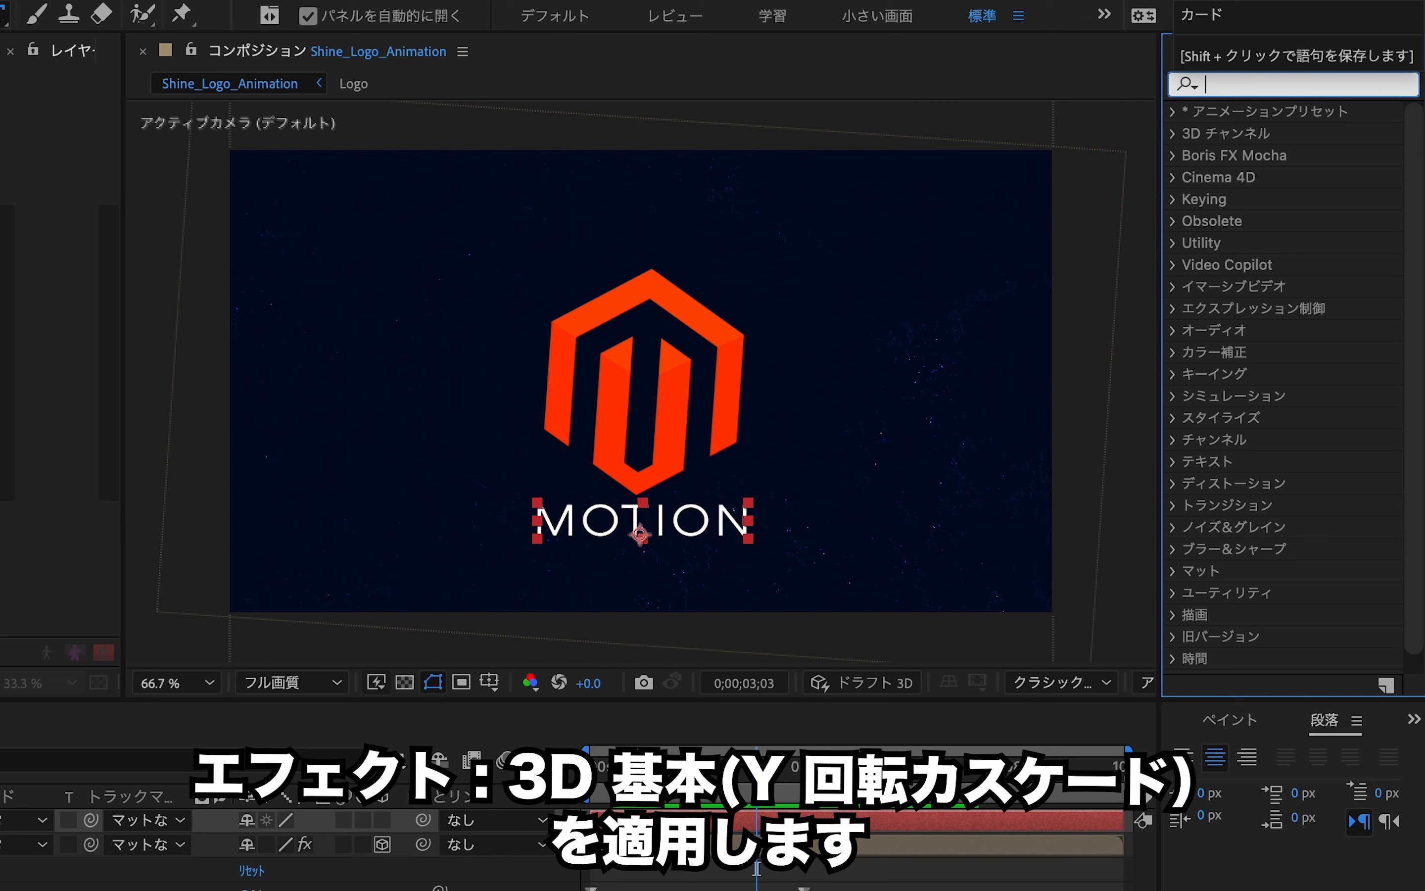
type("y")
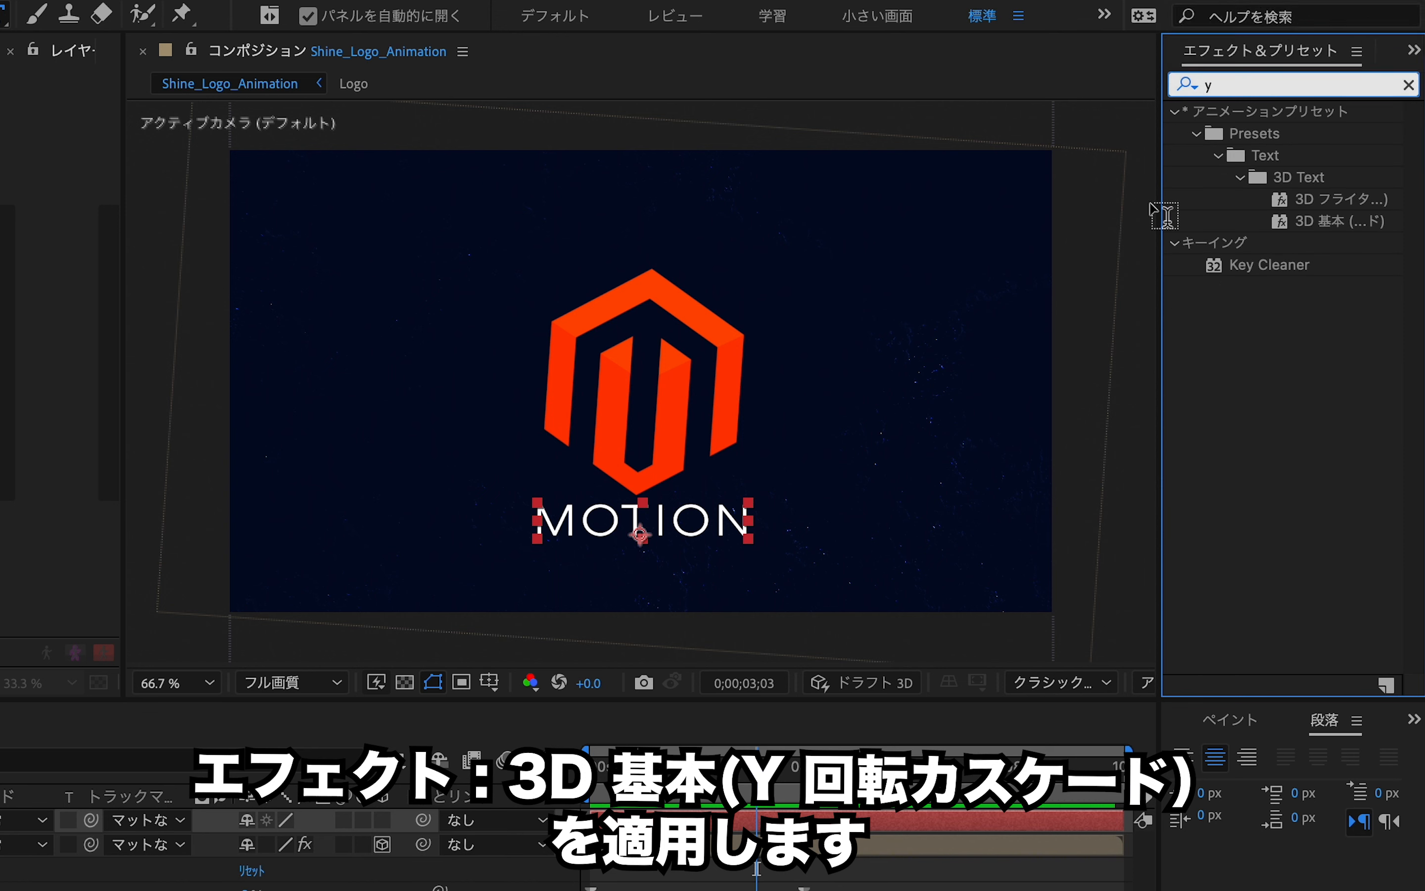
left_click_drag(1159, 201, 1003, 201)
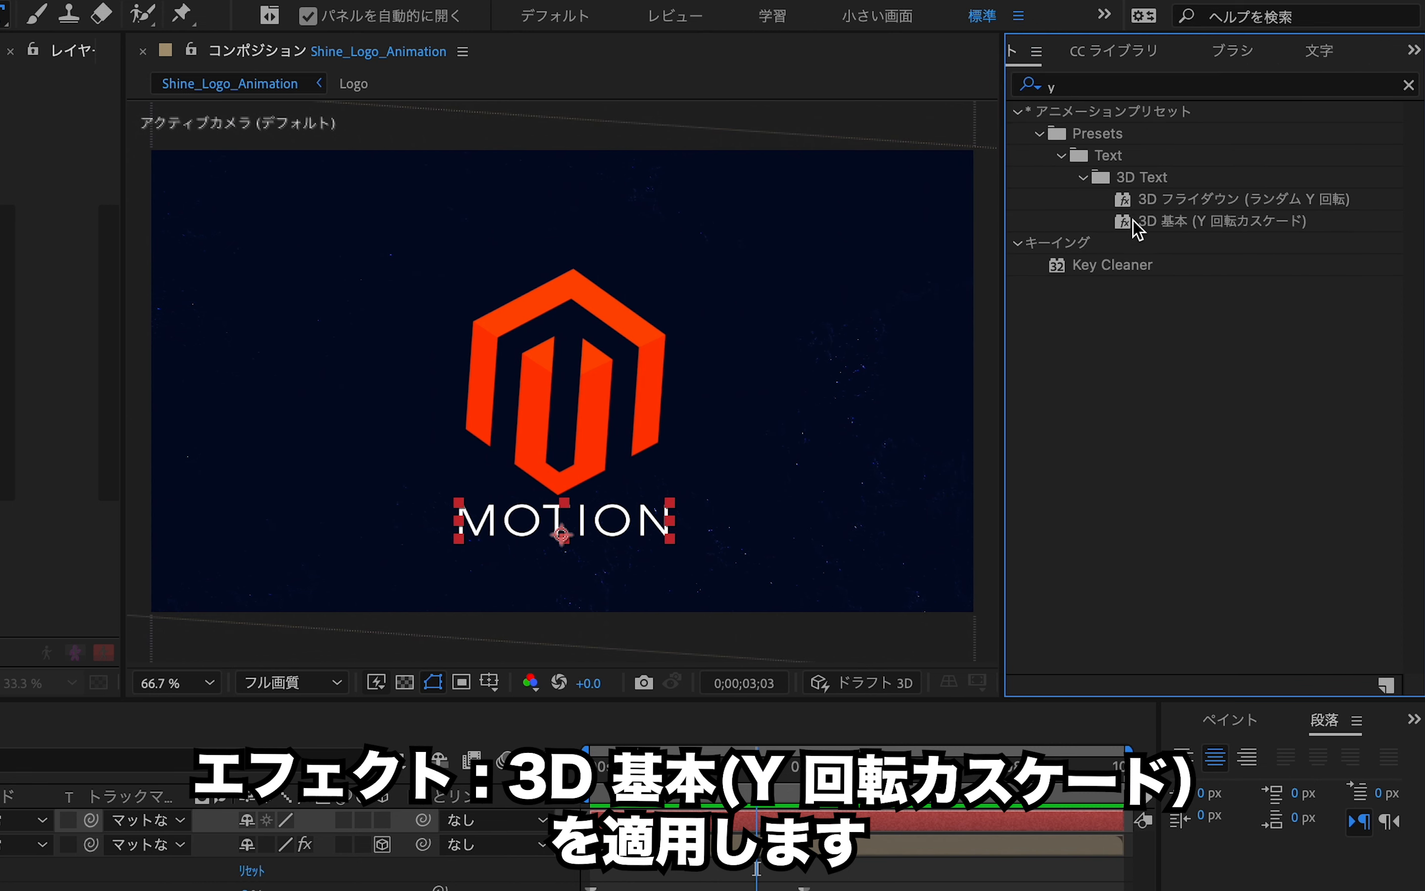
left_click(1190, 224)
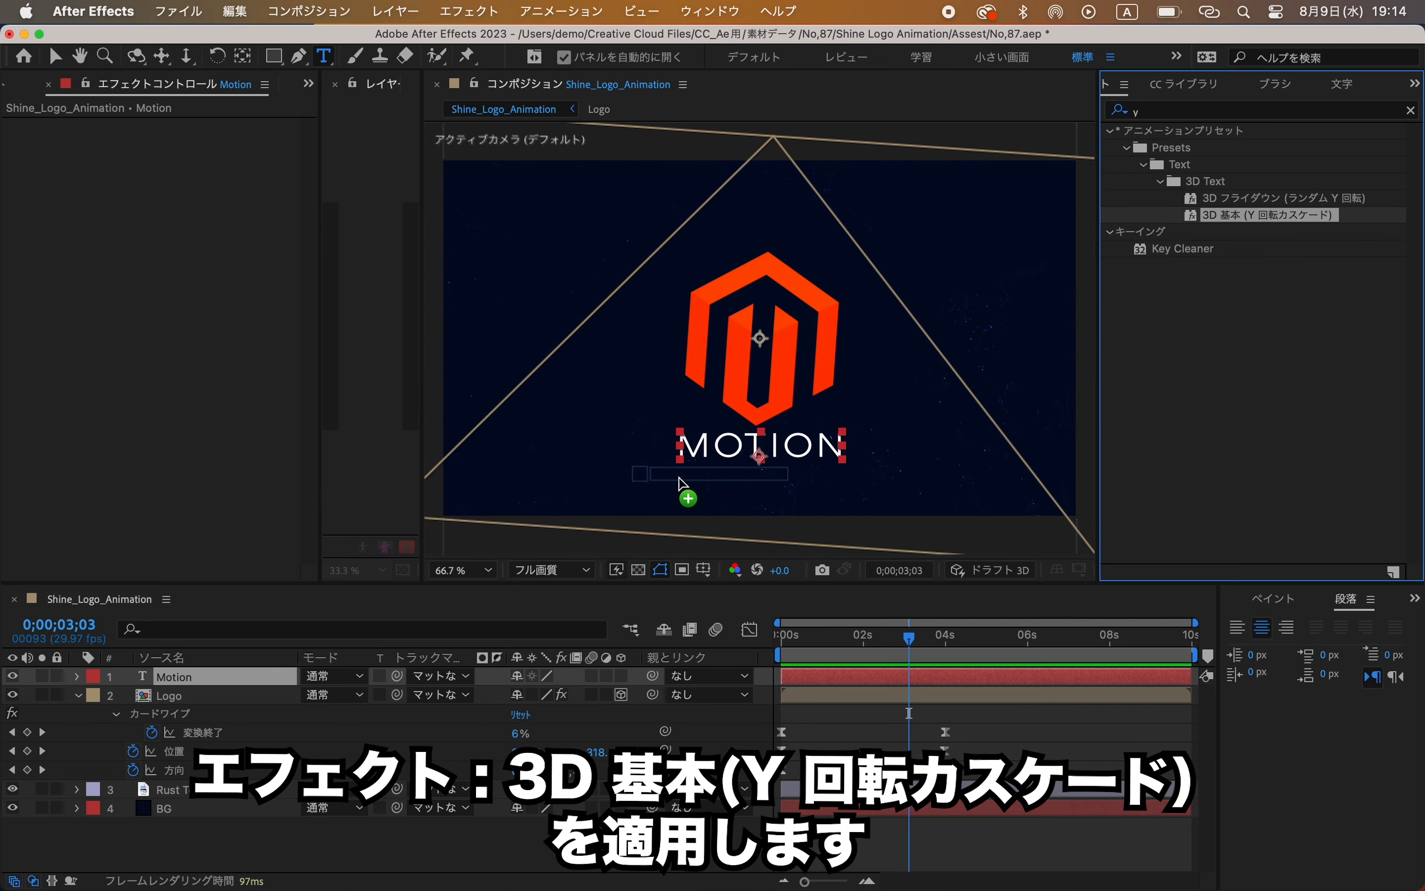
left_click_drag(681, 484, 683, 484)
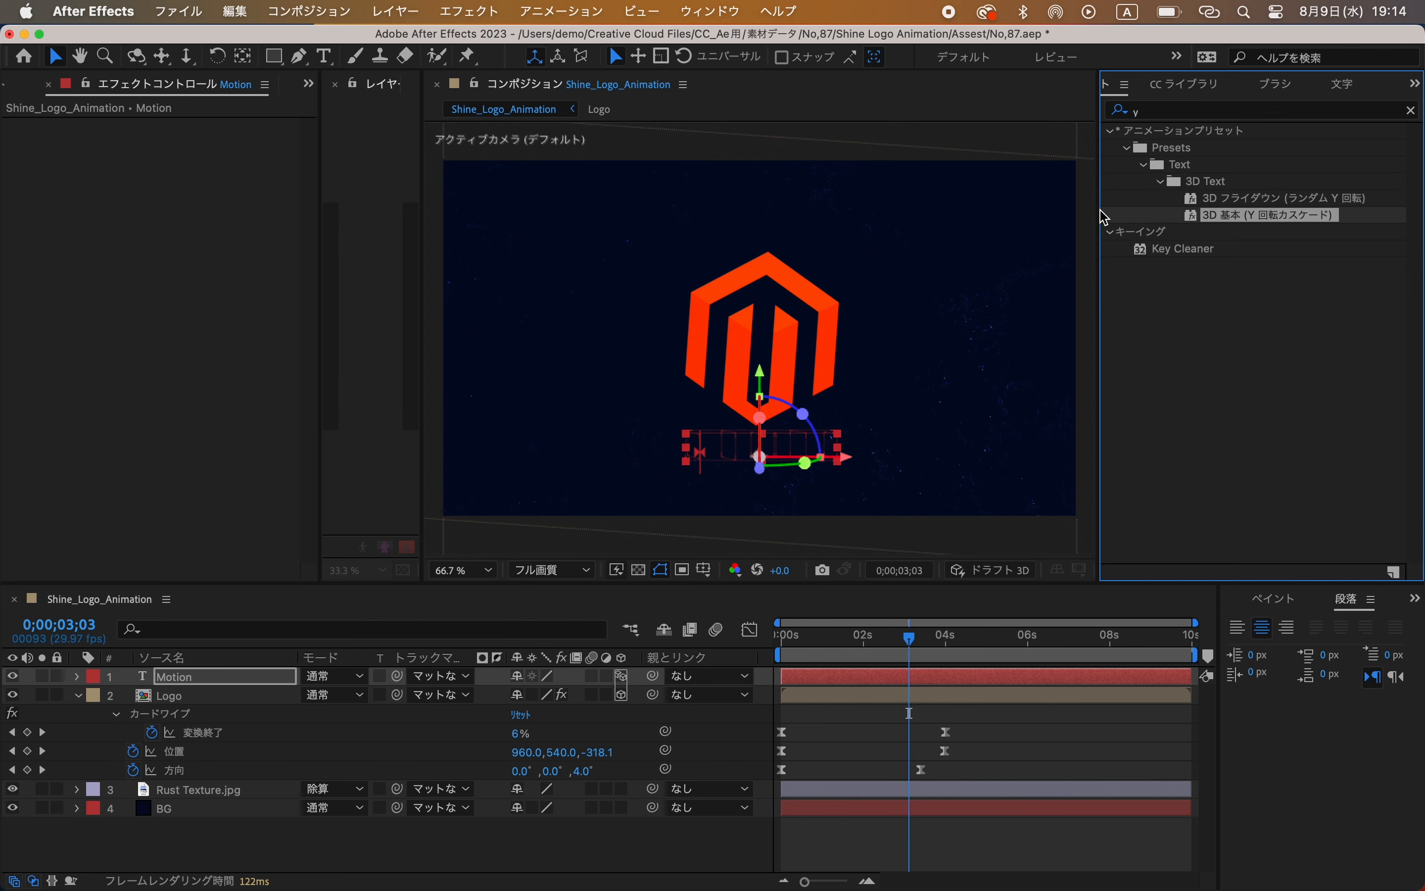
left_click_drag(1100, 213, 1298, 212)
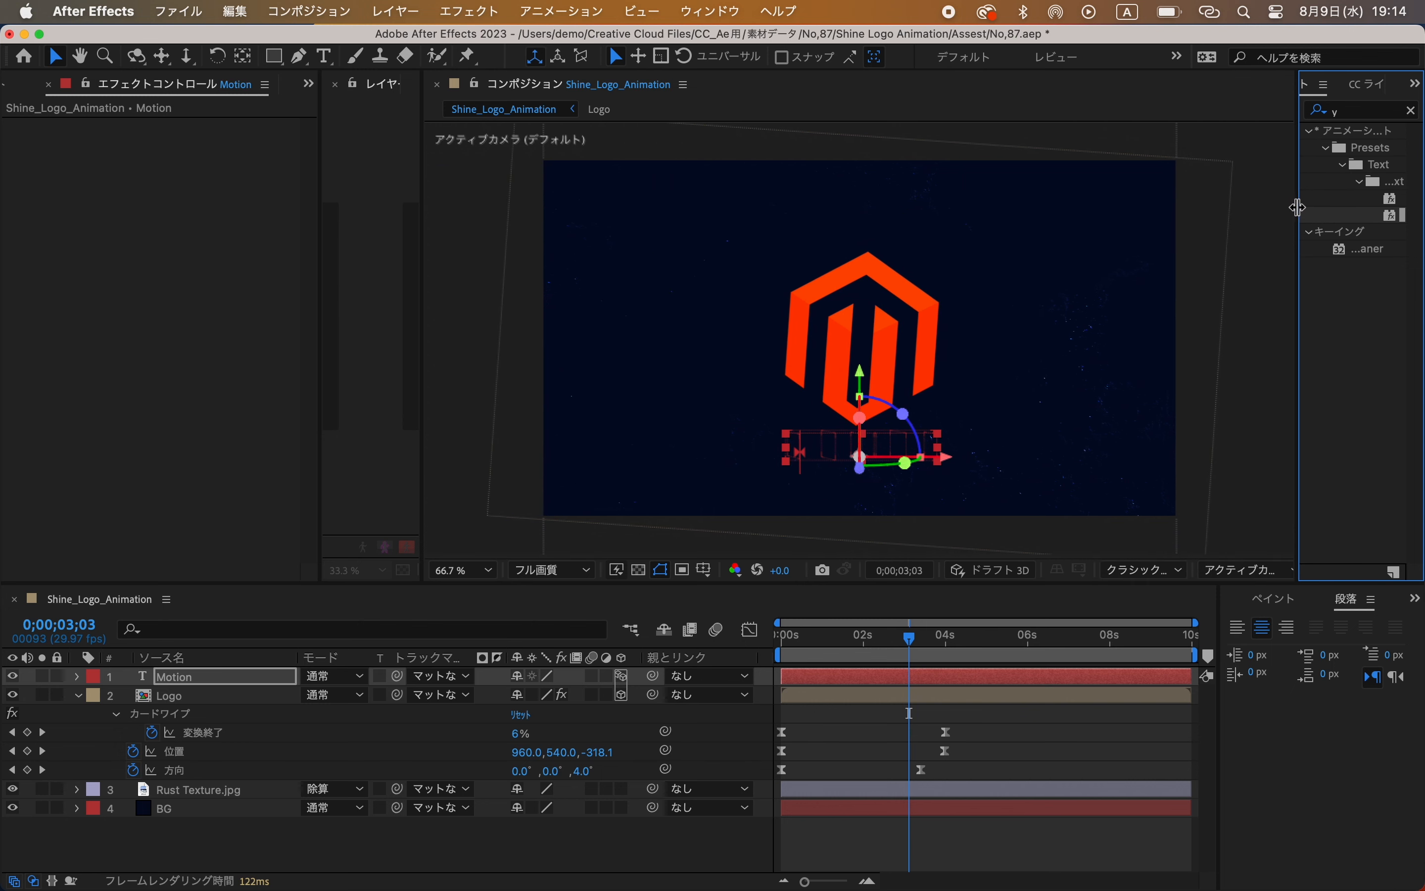
Step: Play back the composition from 0;00;01;25 to check the Motion text animation together with the logo
left_click_drag(912, 646, 856, 640)
key("space")
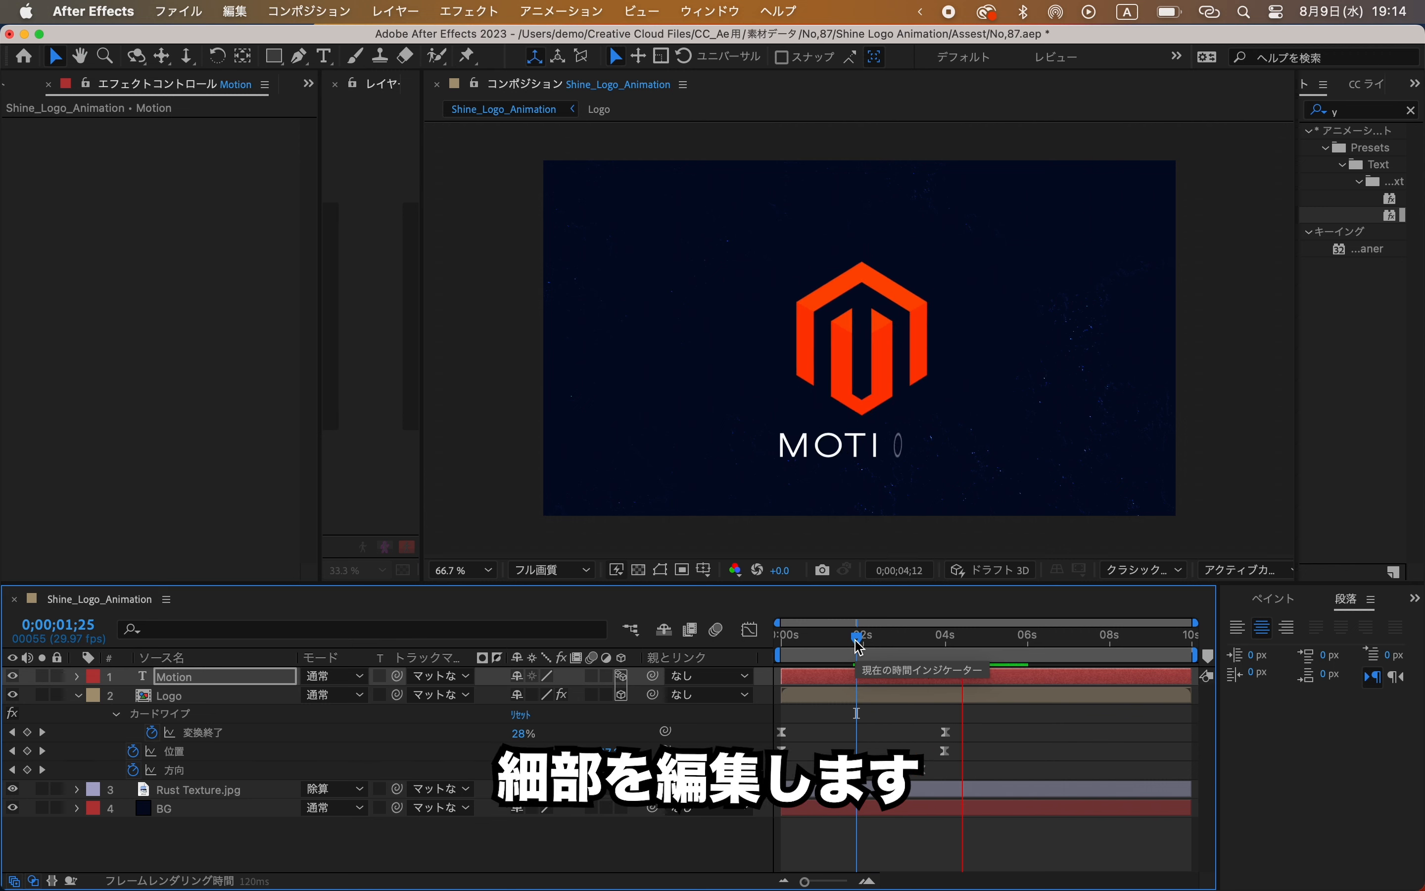
key("space")
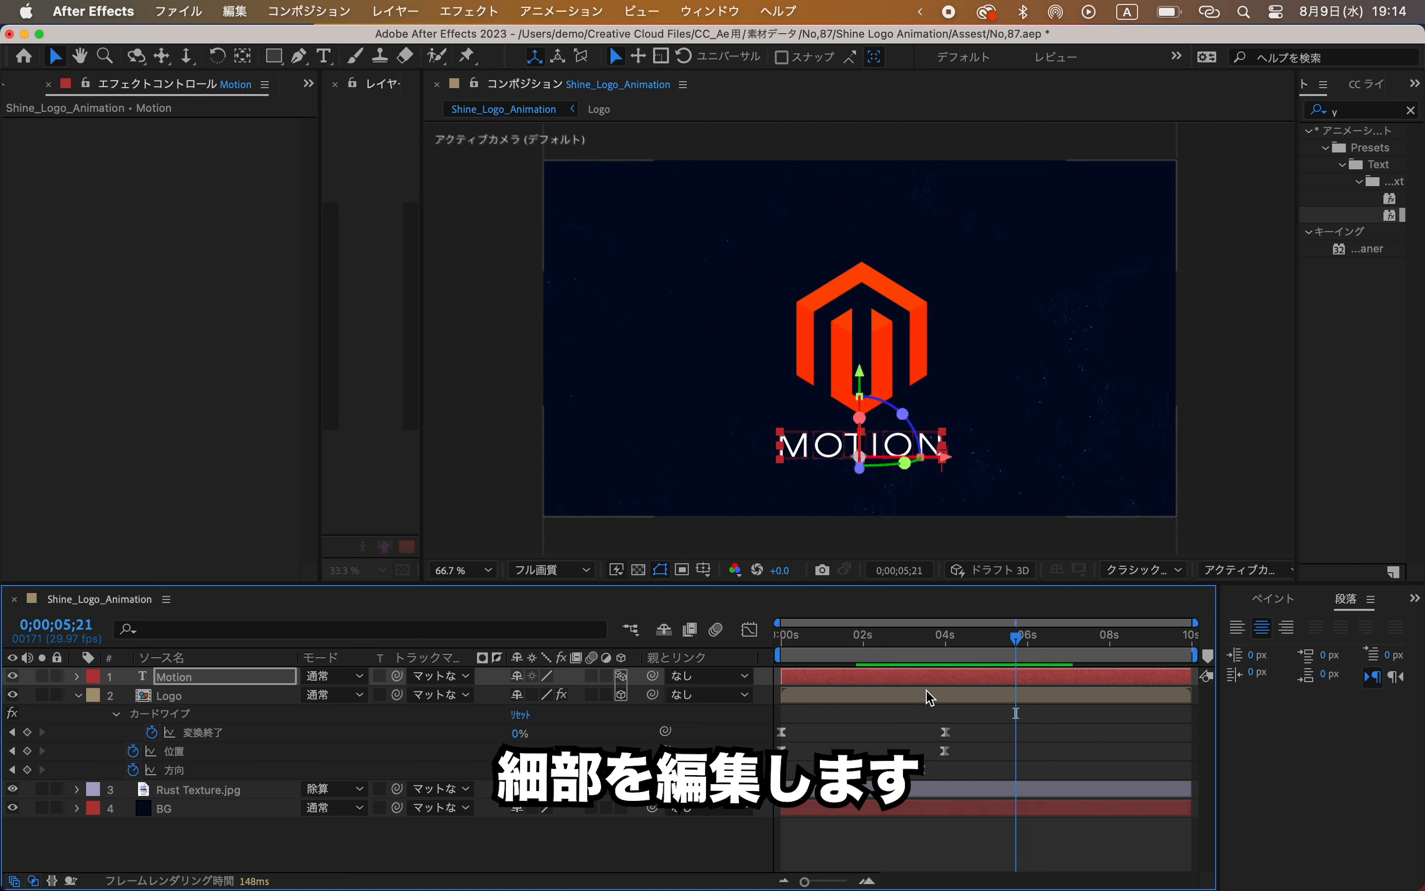
Step: Reveal the Motion layer's keyframes and shift both Range Selector offset keyframes together so the first sits at about 0;00;03;13
left_click(261, 678)
key("u")
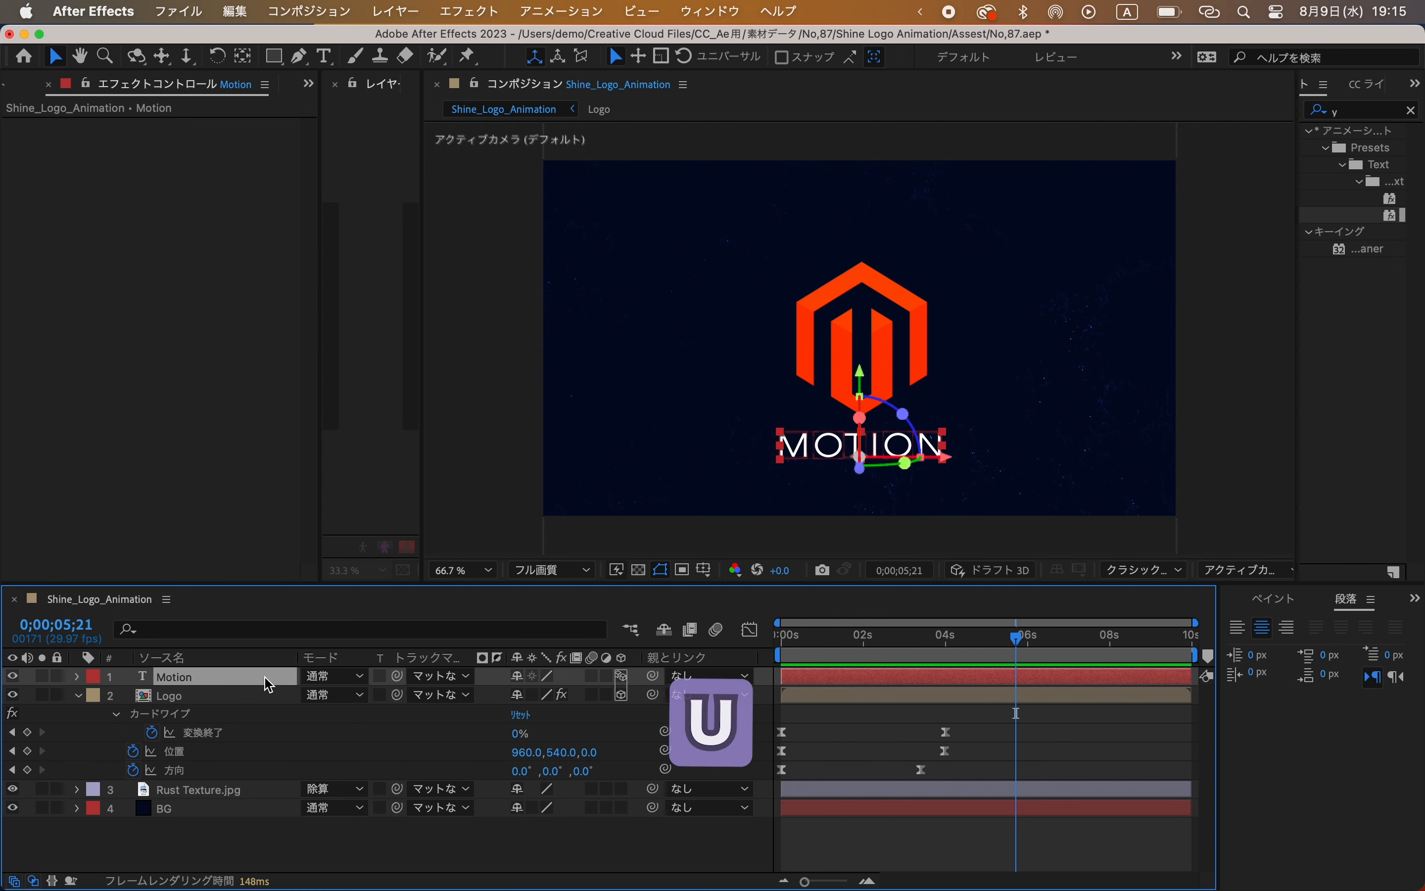
key("u")
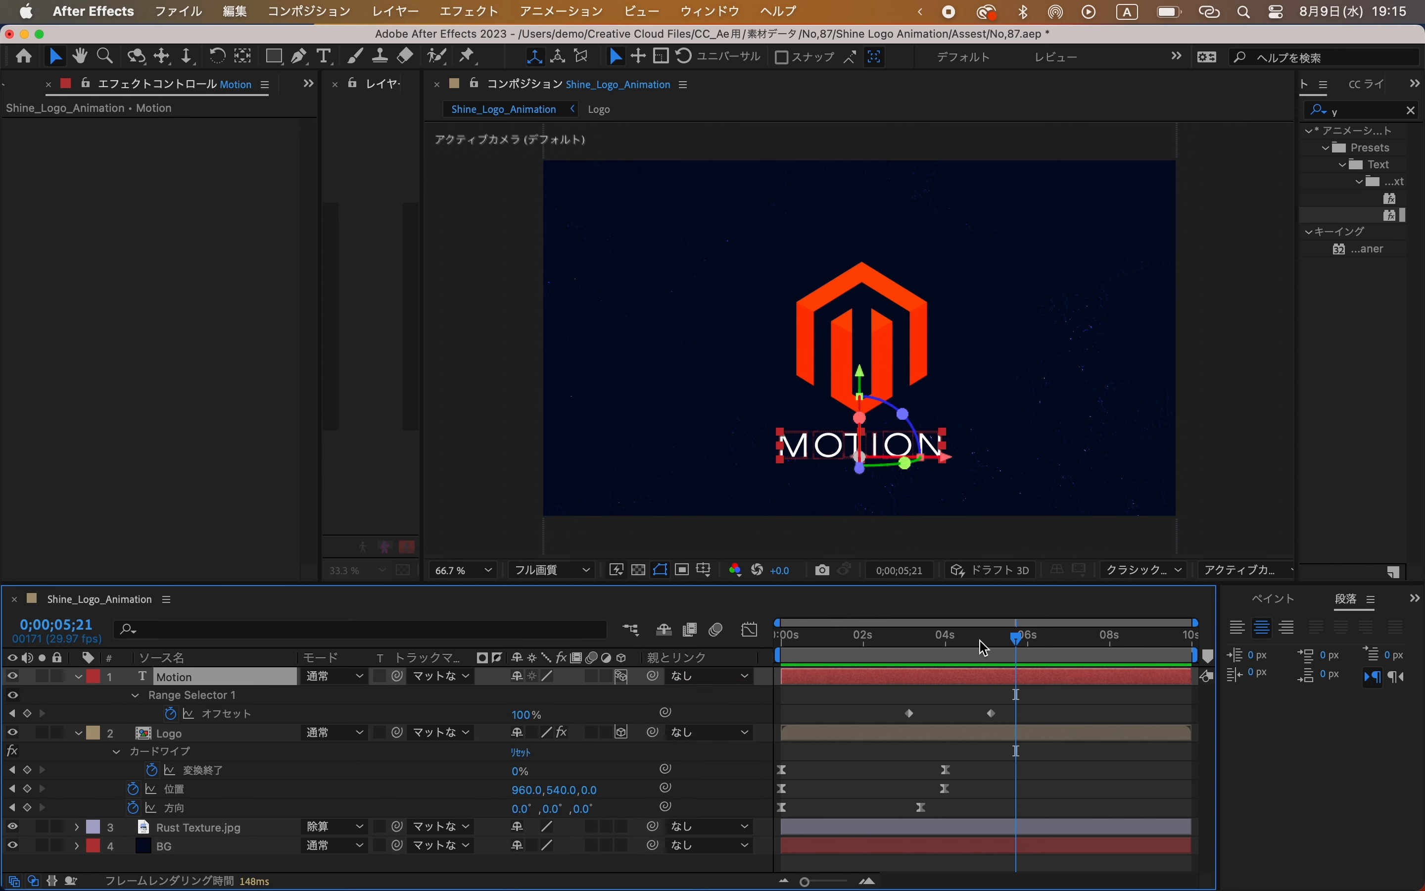
left_click_drag(1012, 648, 878, 655)
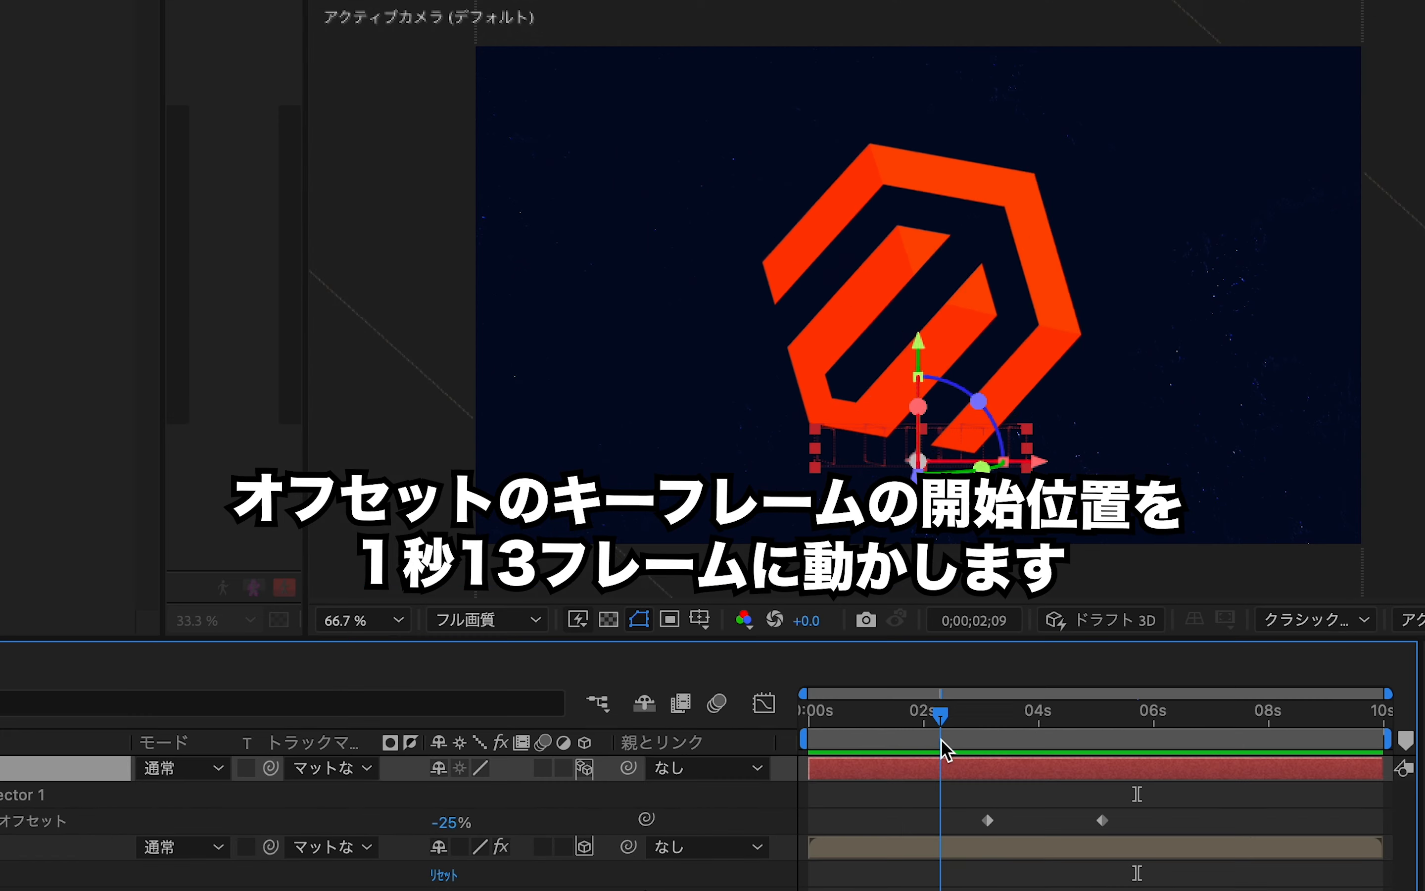
left_click_drag(941, 742, 1001, 746)
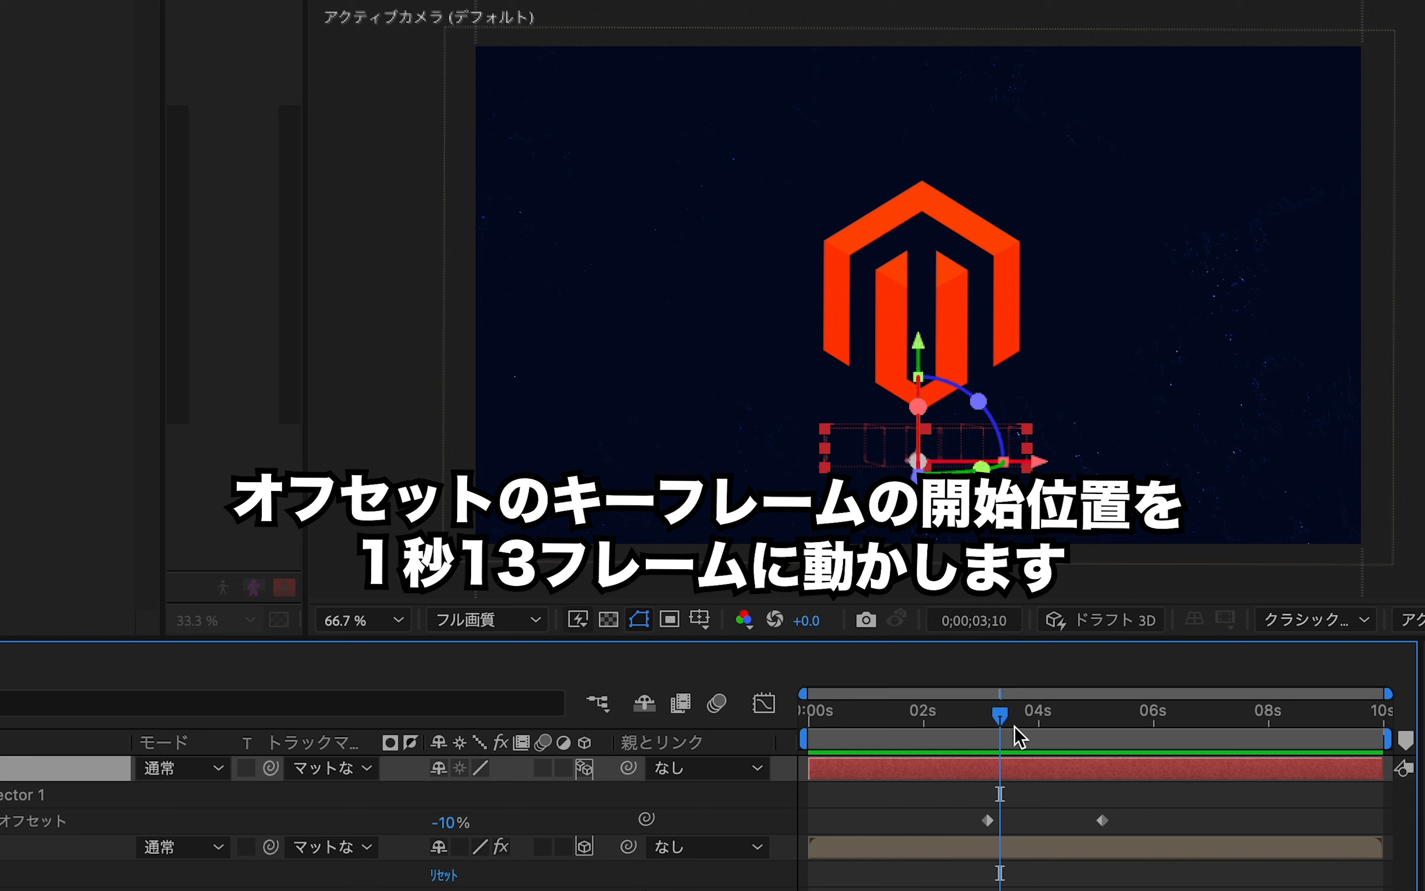
left_click_drag(1007, 722, 1012, 724)
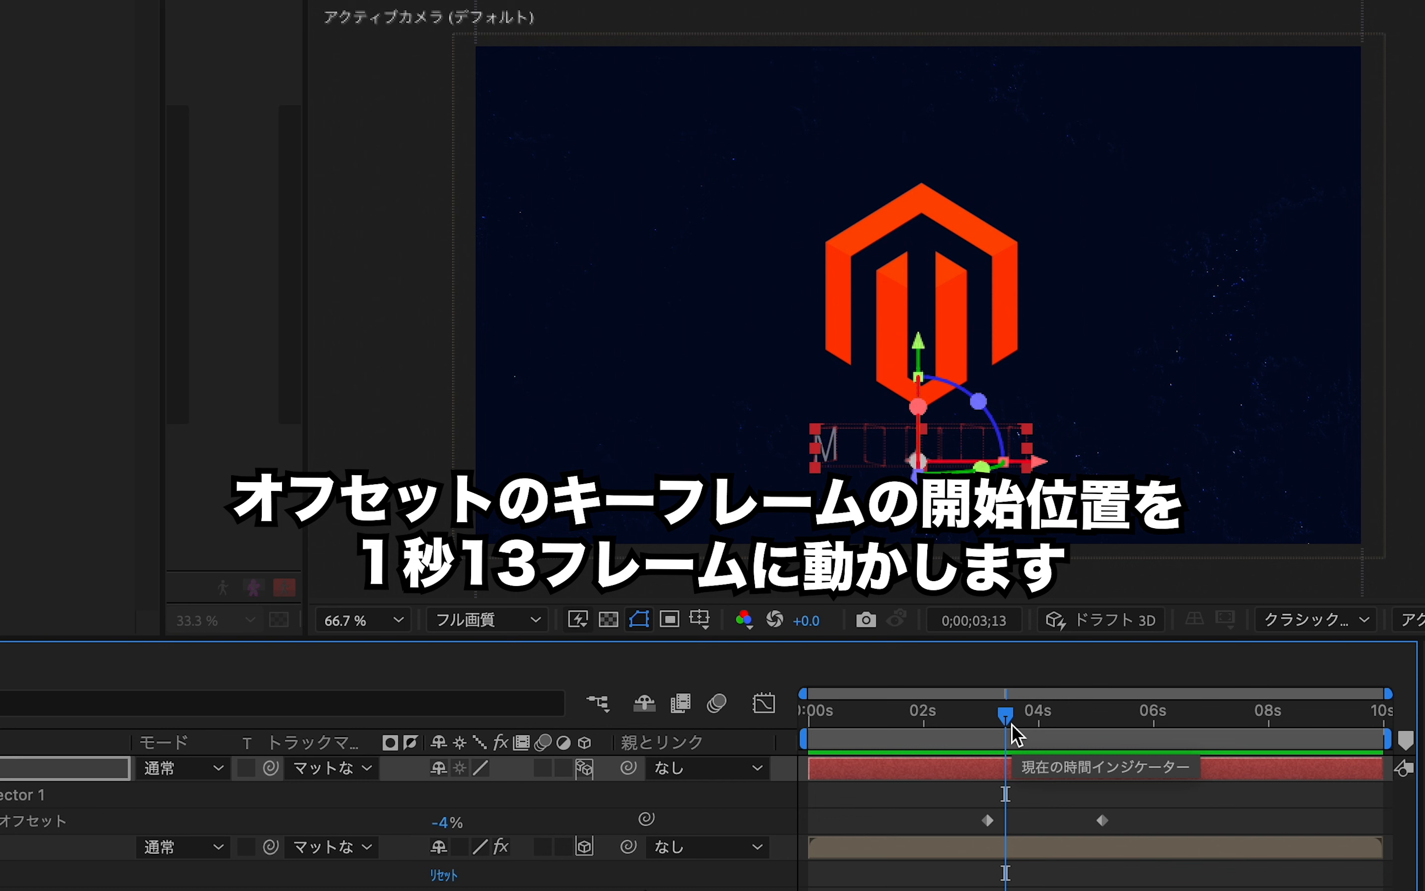
key("F2")
left_click_drag(1141, 817, 1007, 820)
Step: Play back the composition from the start to check the text timing, and return to 0;00;00;00
left_click_drag(1009, 731, 789, 732)
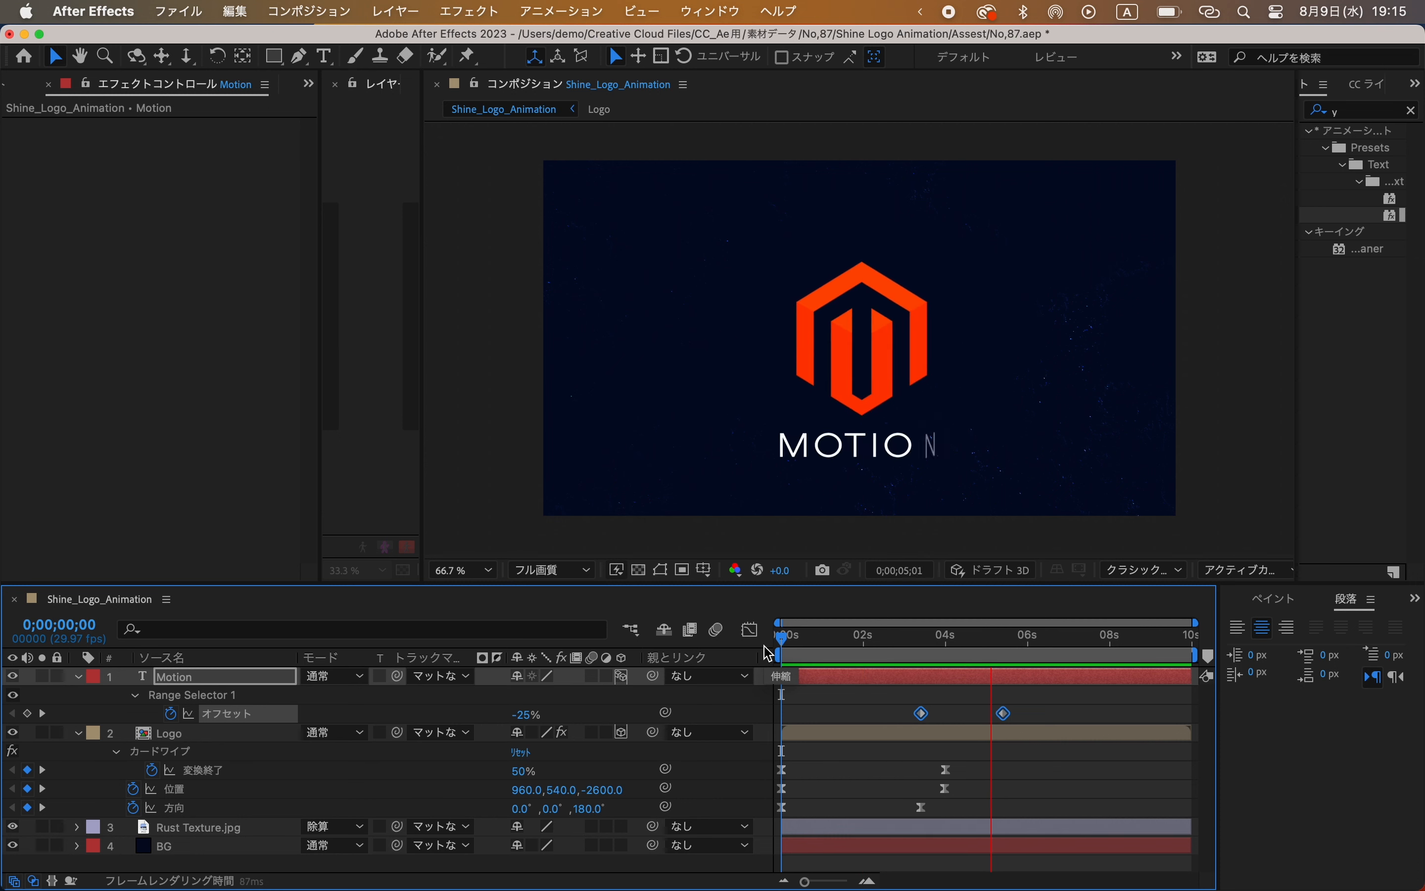
key("space")
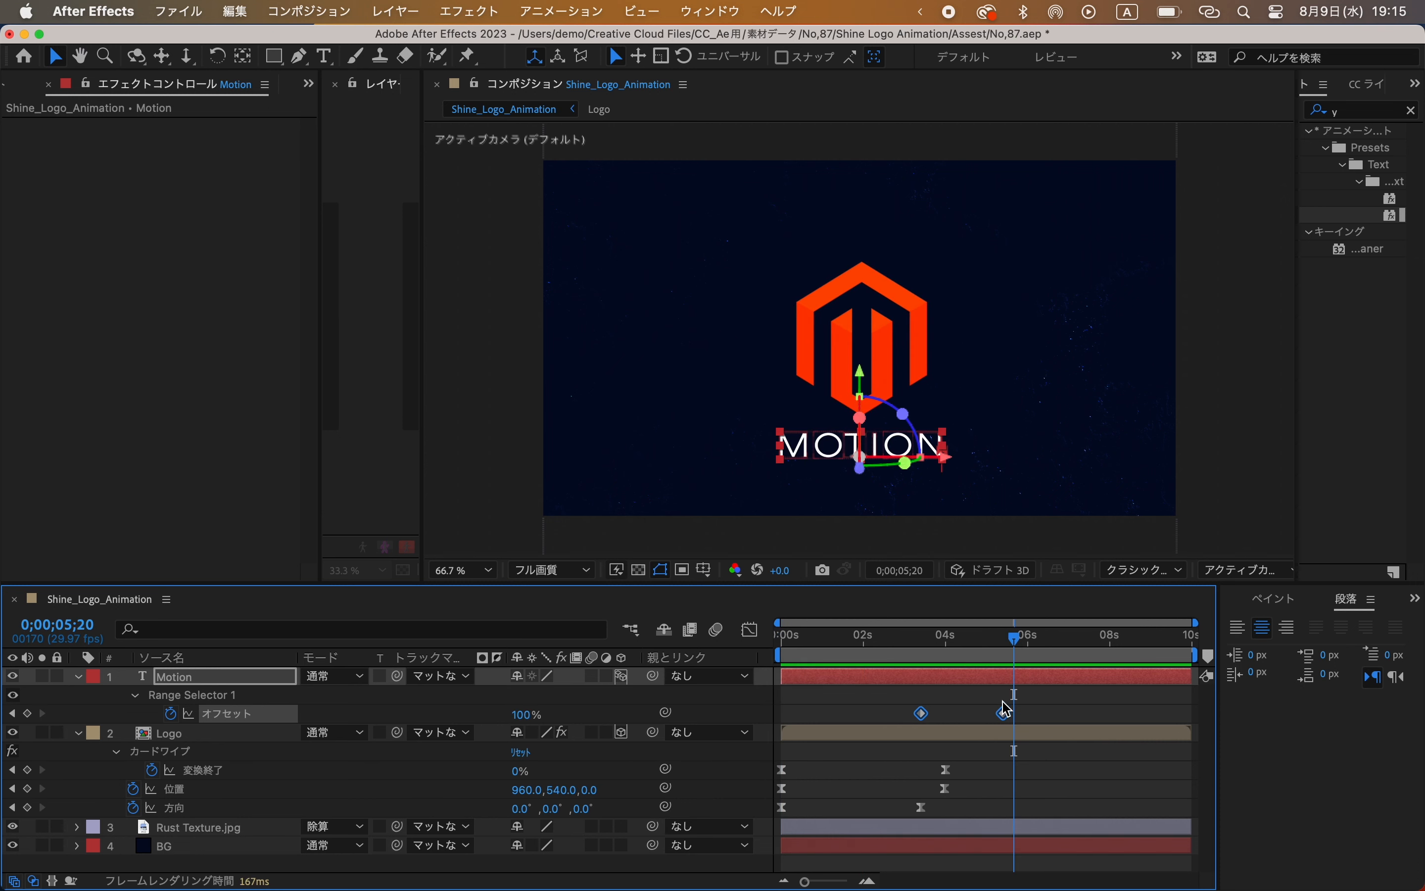
left_click_drag(1017, 646, 660, 666)
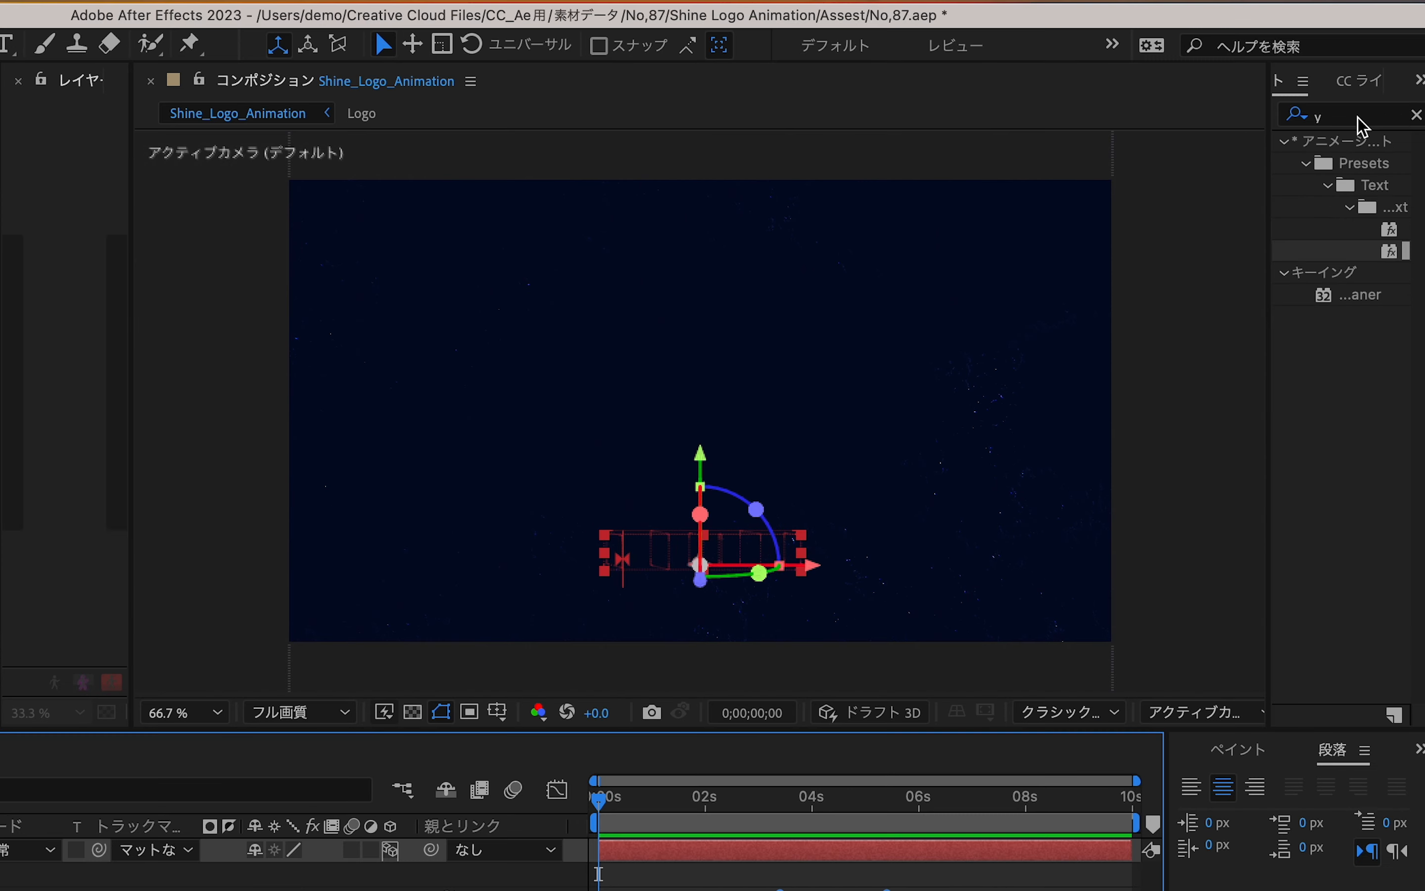
Step: Search the effects for "CC Lig" and apply CC Light Sweep to the Logo layer
left_click(1361, 106)
left_click_drag(1271, 156, 1112, 176)
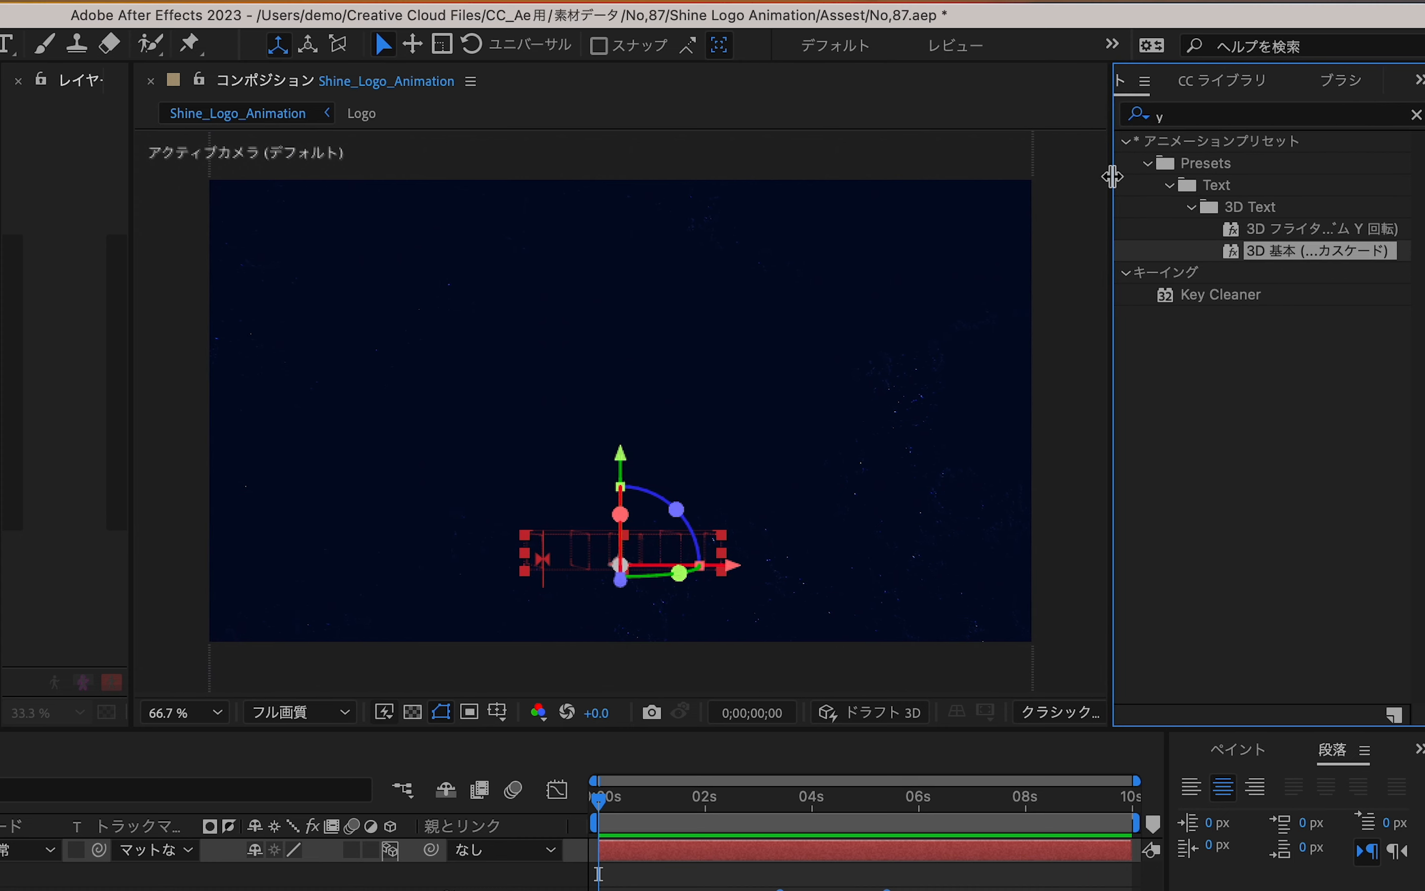
left_click(1212, 117)
key("BackSpace")
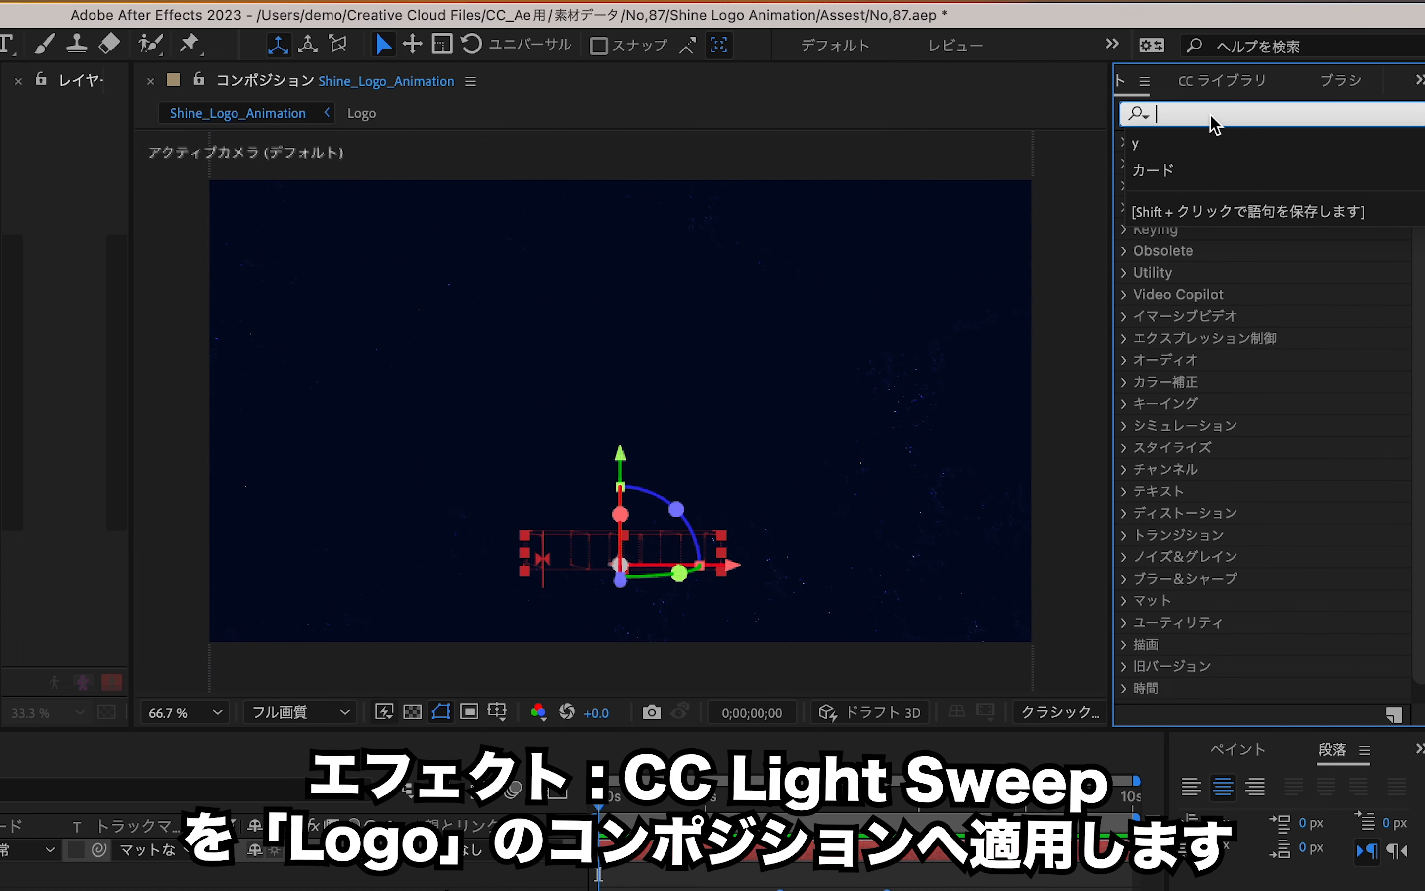
type("CC")
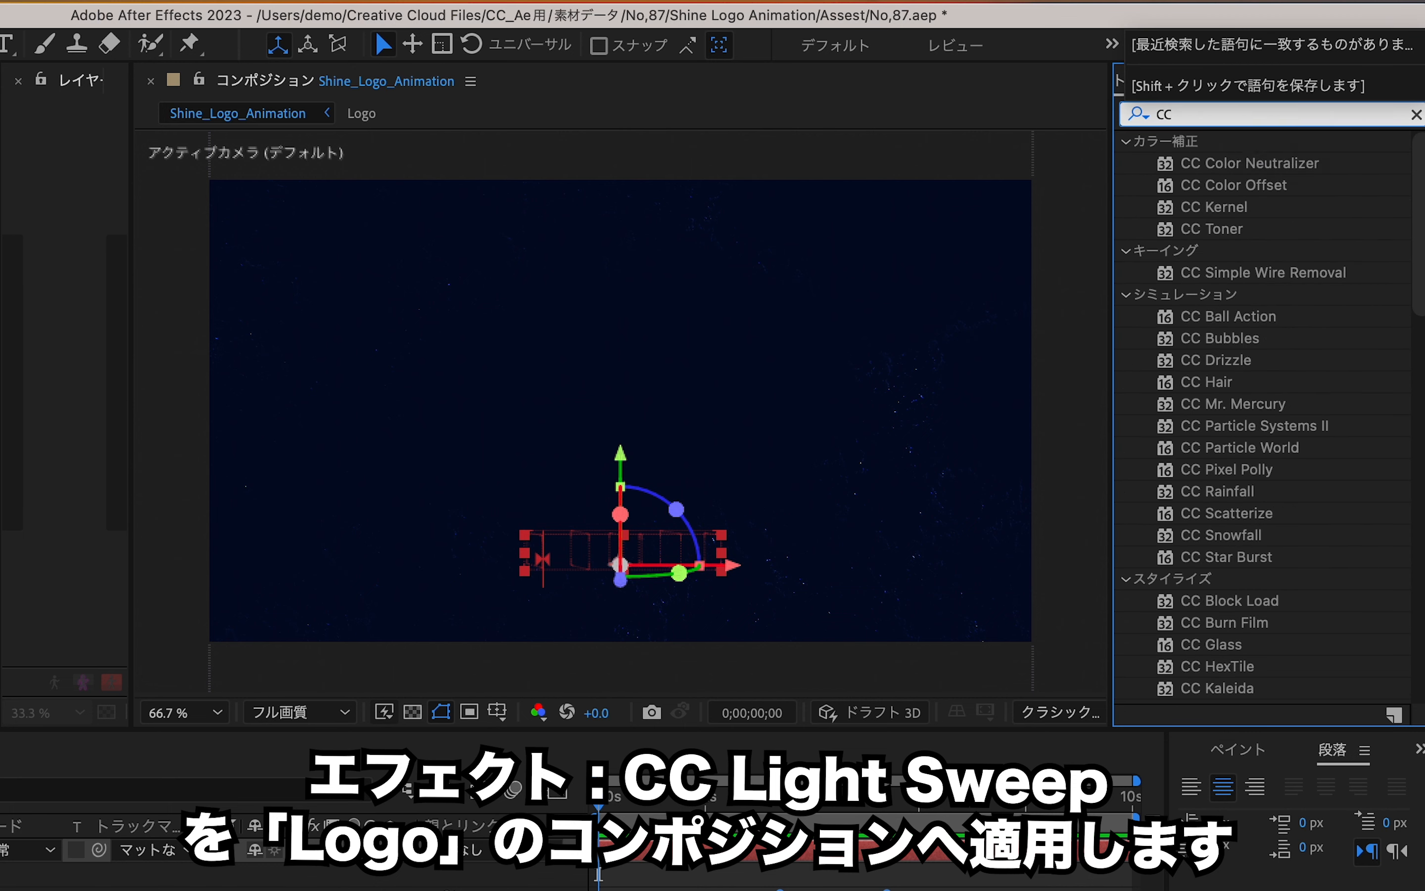
type(" Lig")
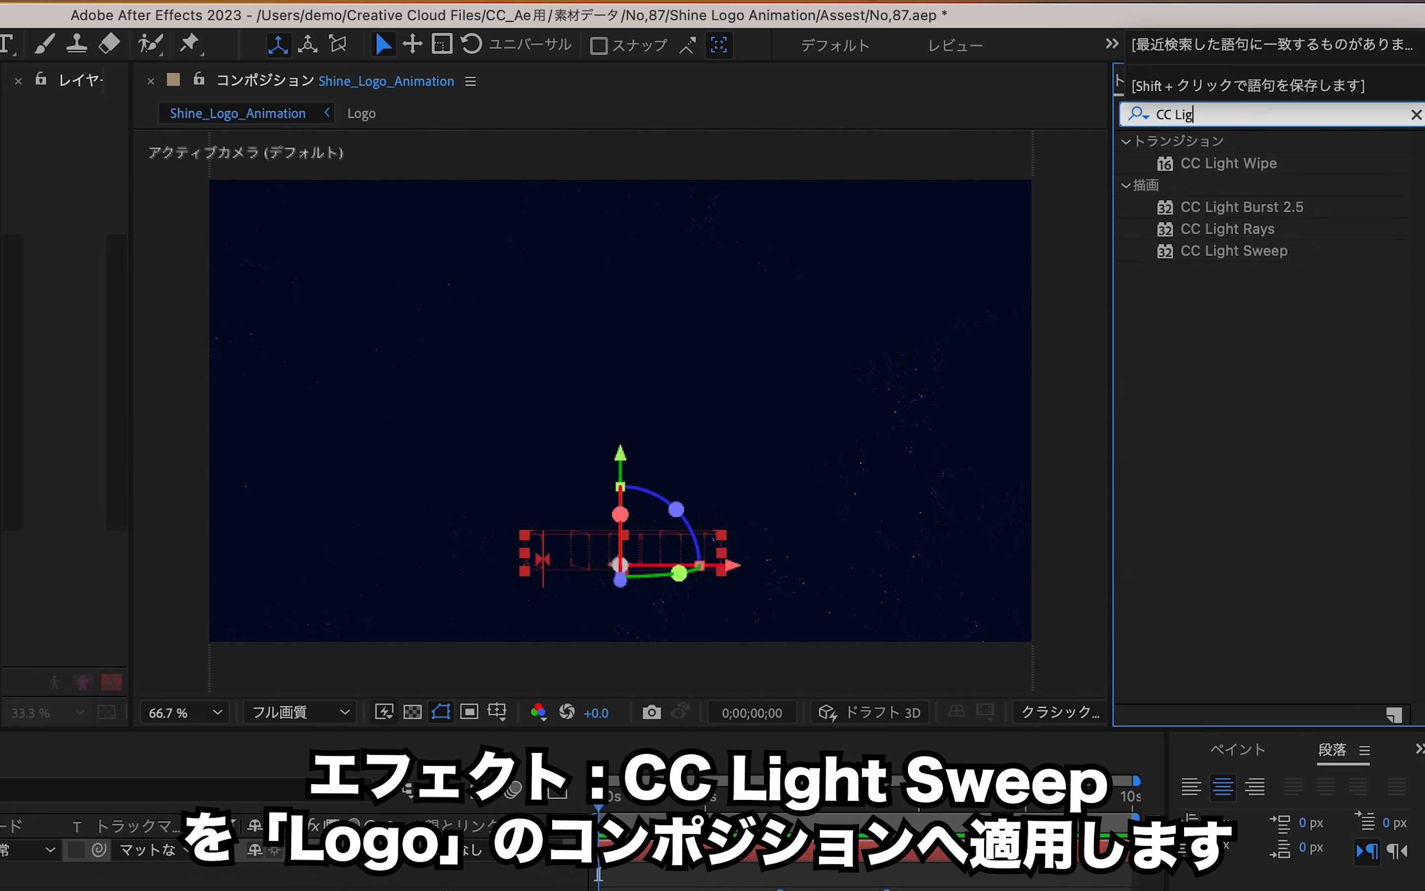
left_click_drag(1242, 253, 207, 733)
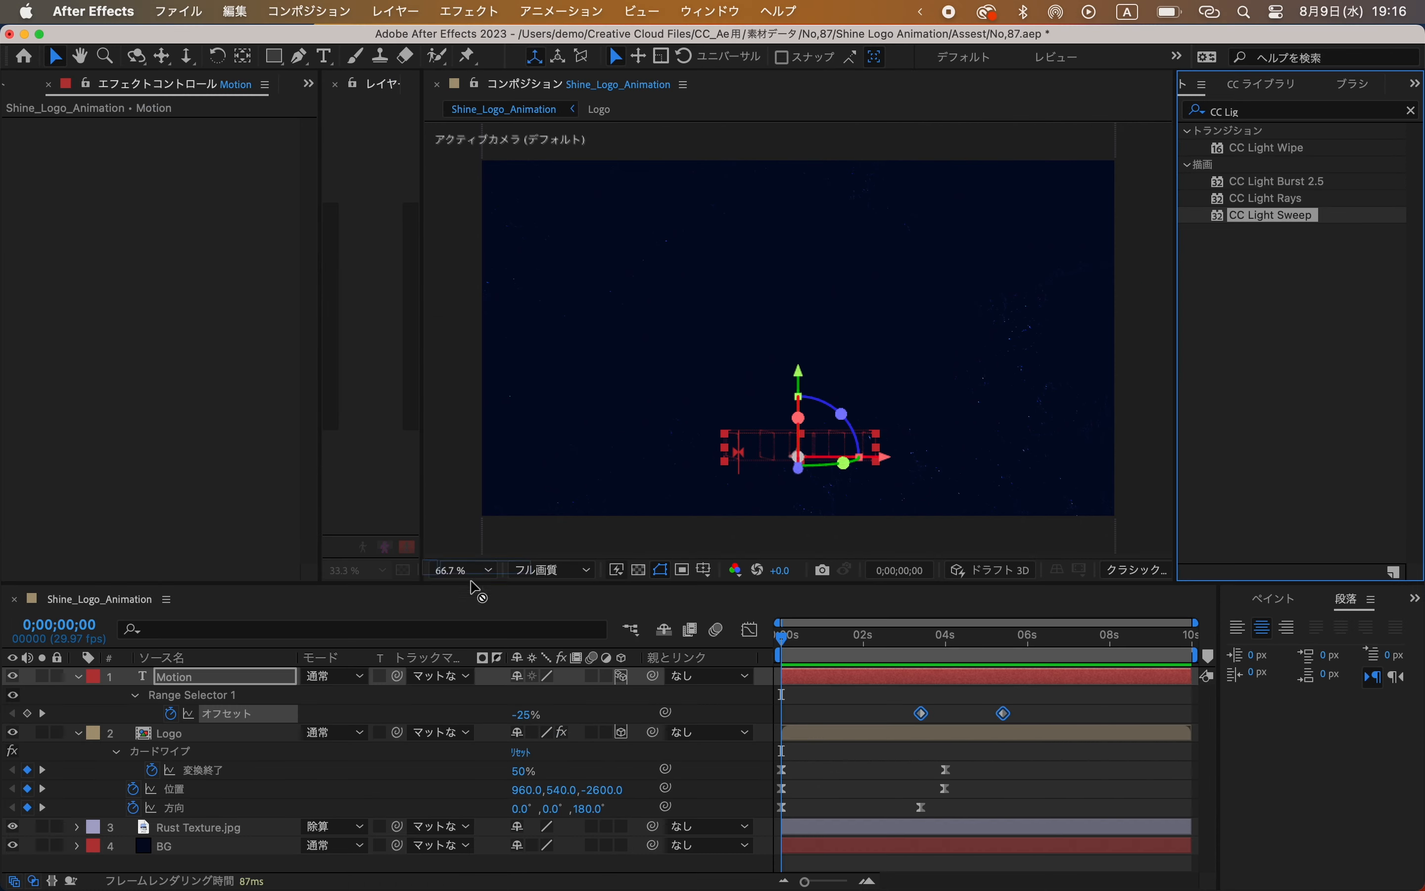
left_click_drag(476, 588, 261, 751)
Step: At 0;00;03;11, place the center of the Logo's CC Light Sweep on the logo's inner shape at about 911, 501, viewed at 100%
left_click_drag(782, 649, 921, 672)
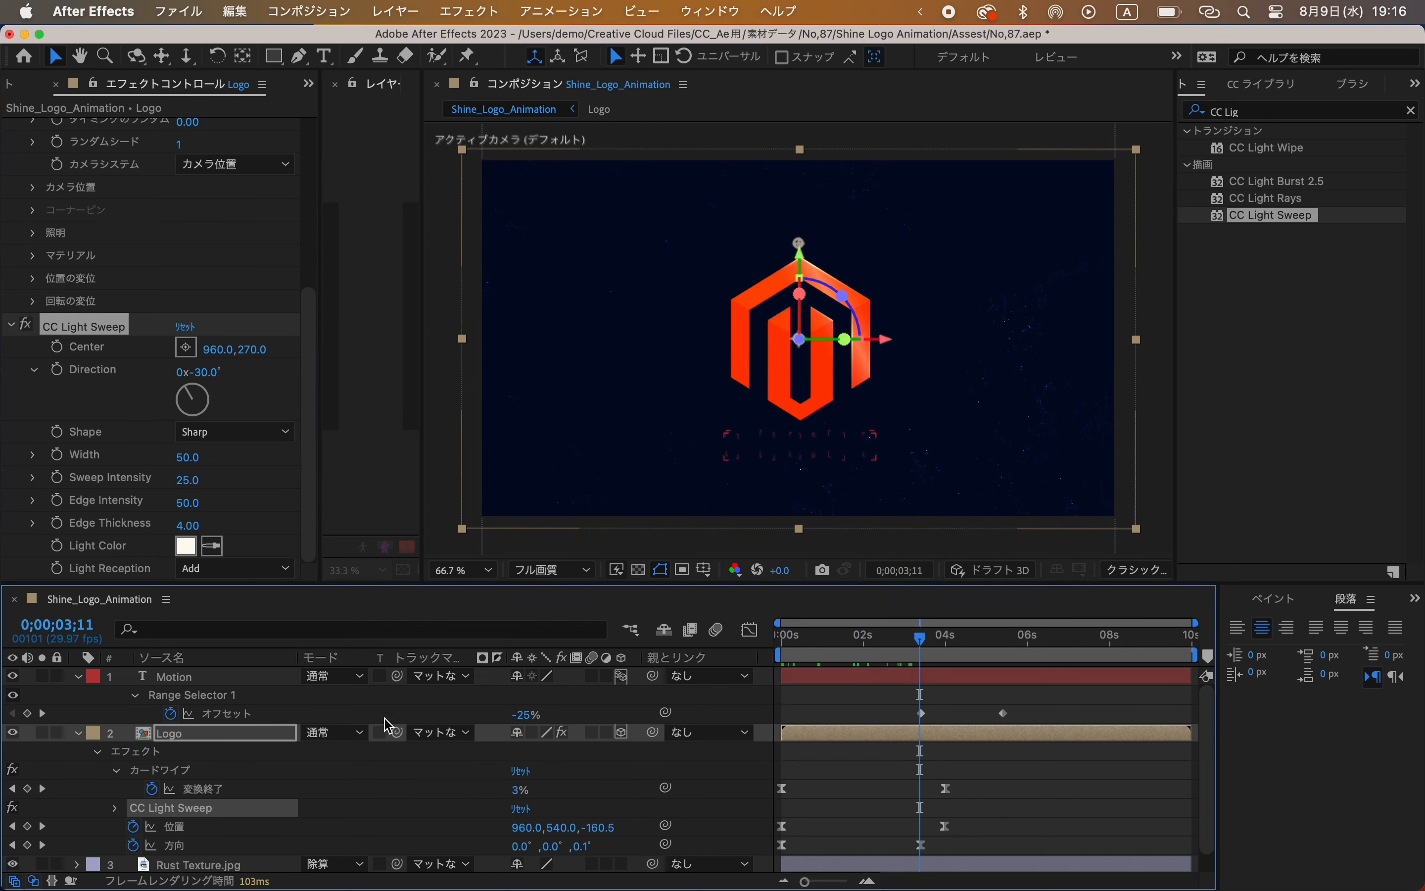
scroll(135, 207, "up", 6)
left_click(12, 131)
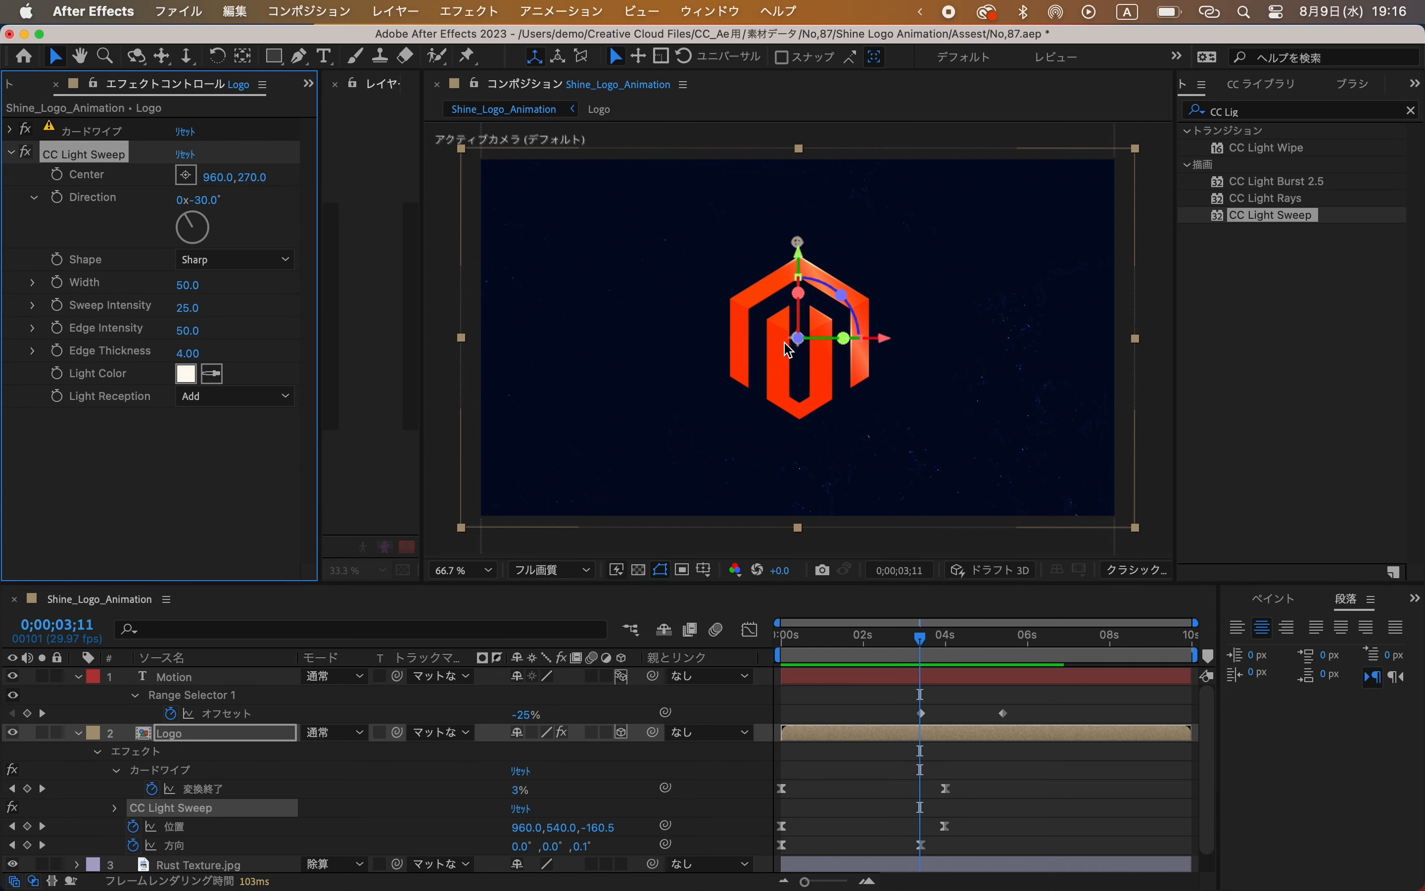
scroll(790, 347, "down", 1)
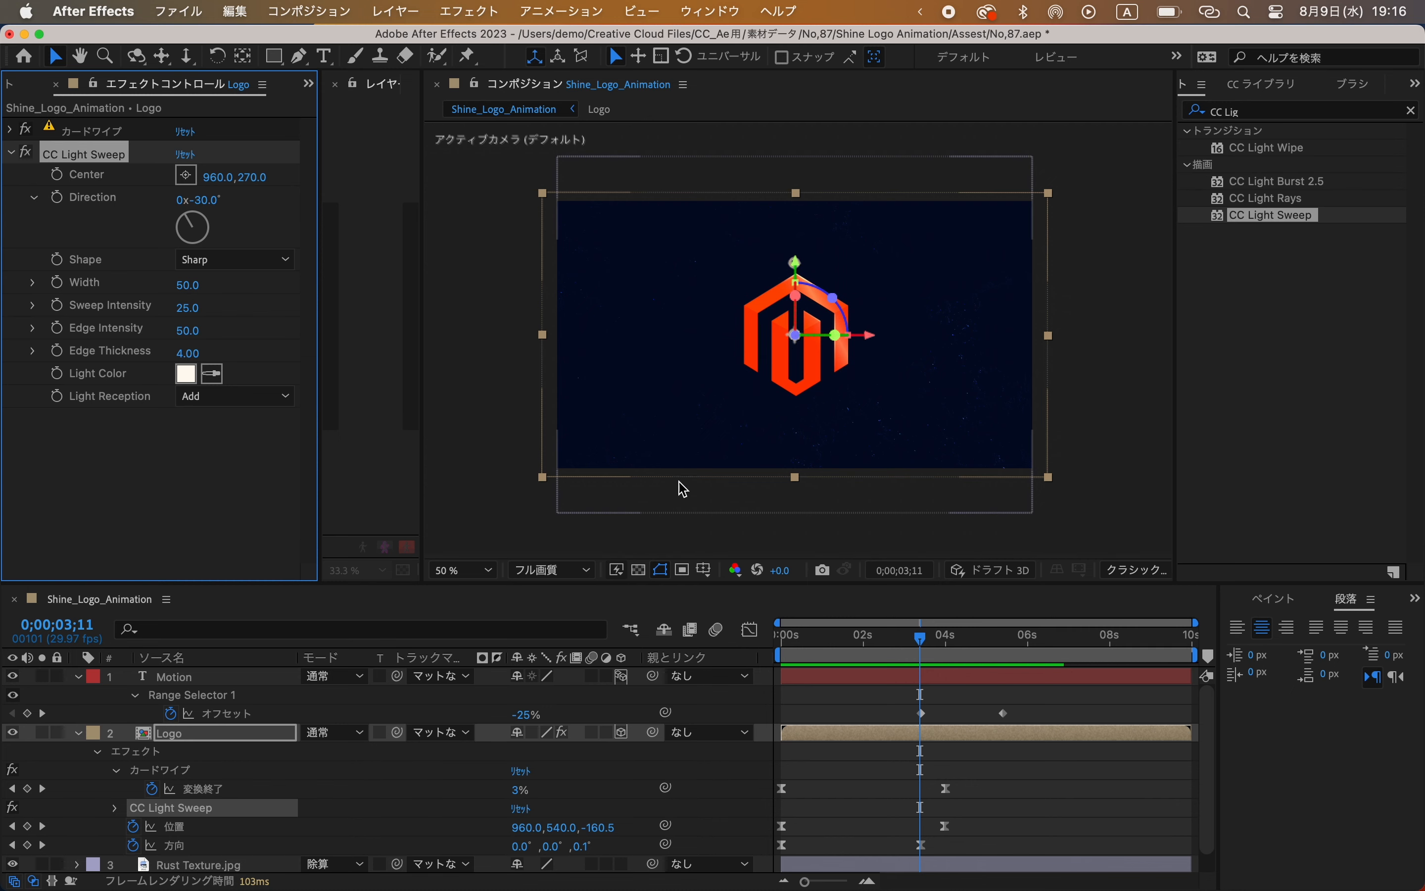
left_click(462, 570)
left_click(511, 415)
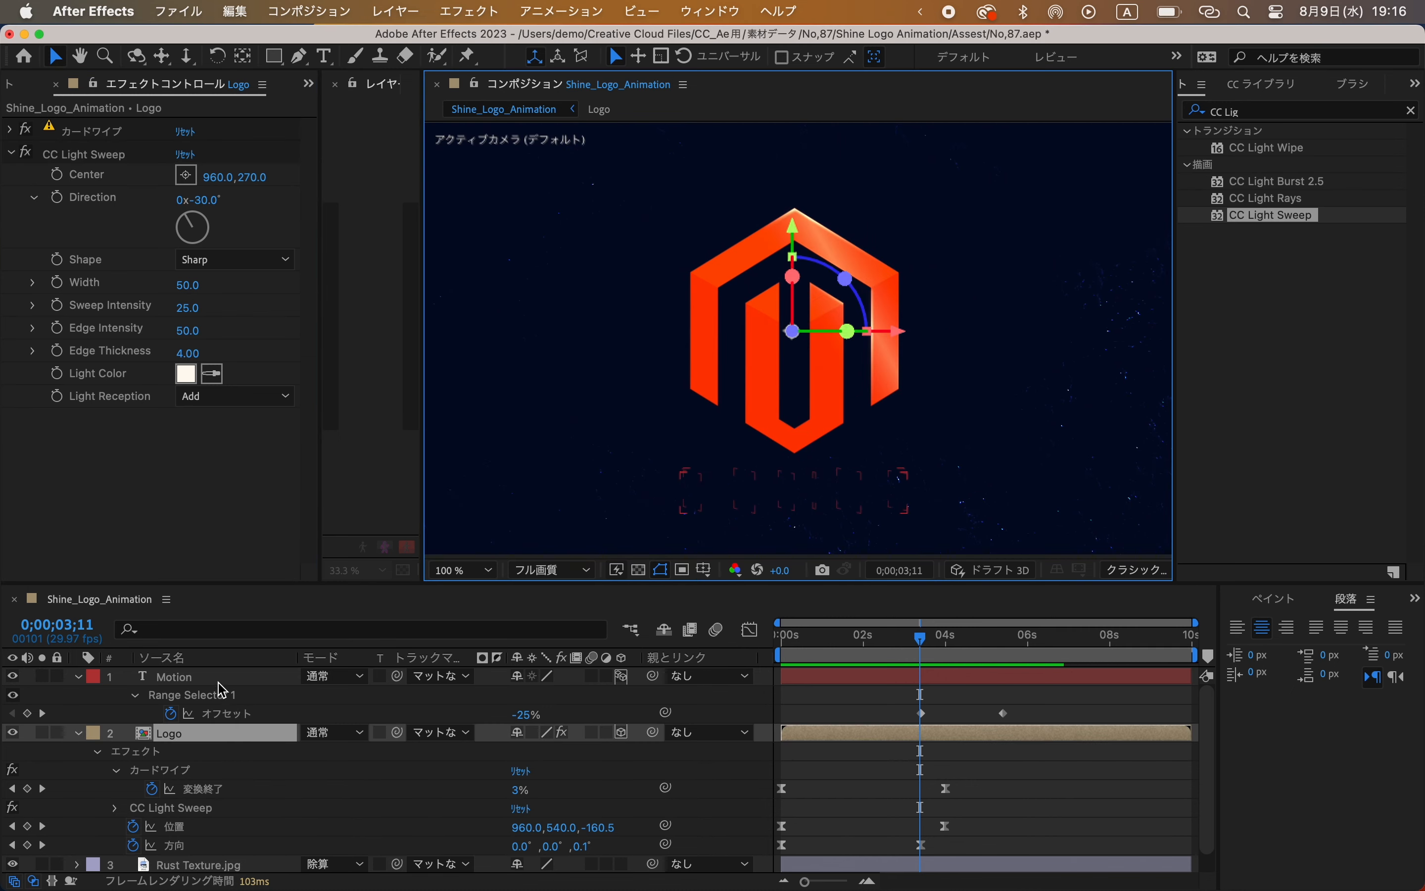
left_click(108, 156)
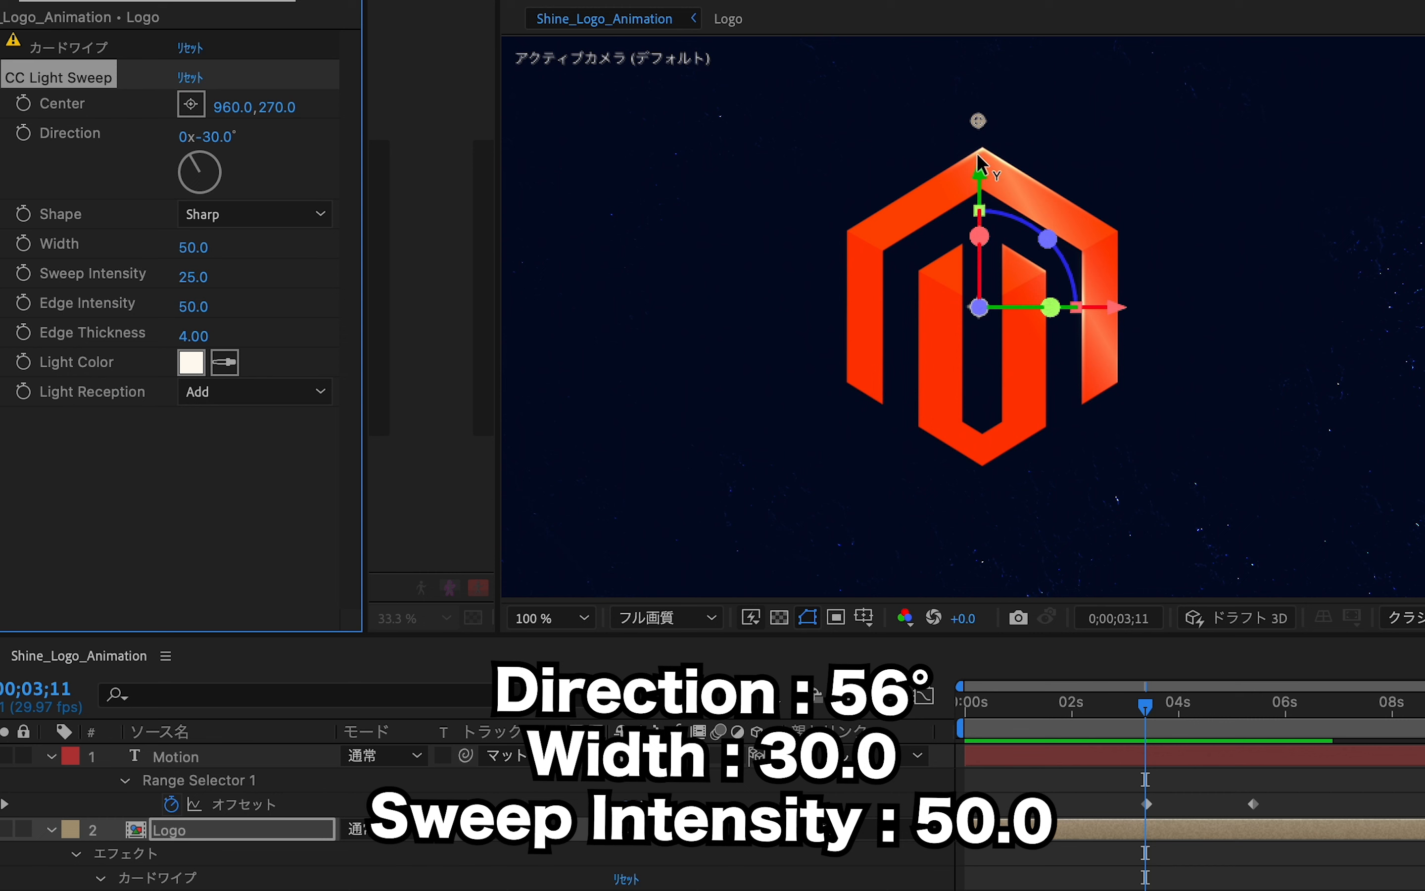
left_click_drag(978, 120, 945, 281)
Step: Set the CC Light Sweep direction to 15°, its width to 30 and its sweep intensity to 50
left_click_drag(223, 139, 251, 142)
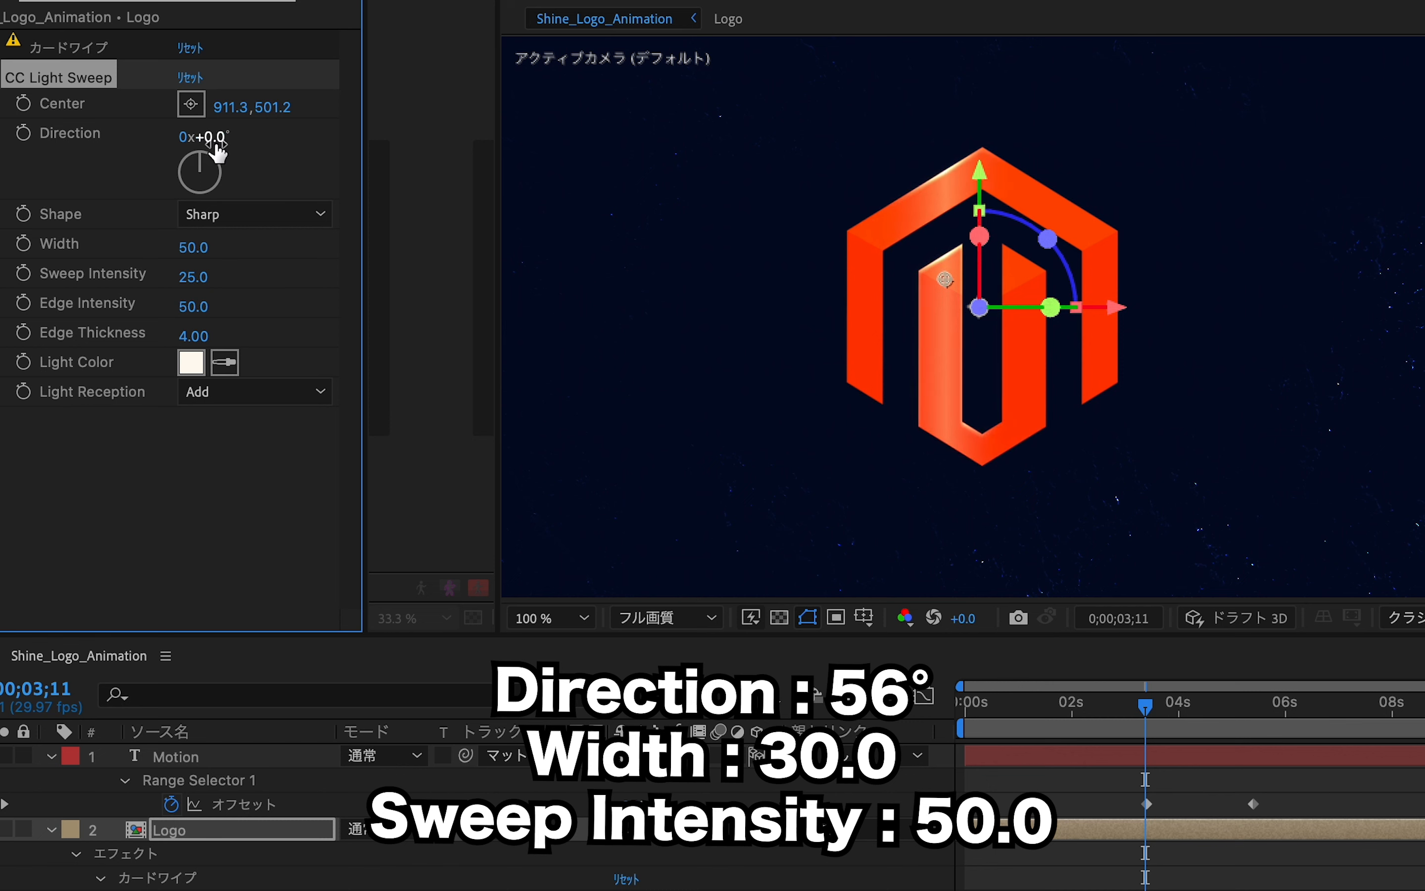
left_click_drag(223, 141, 233, 147)
left_click(216, 250)
key("Return")
left_click(200, 279)
key("Return")
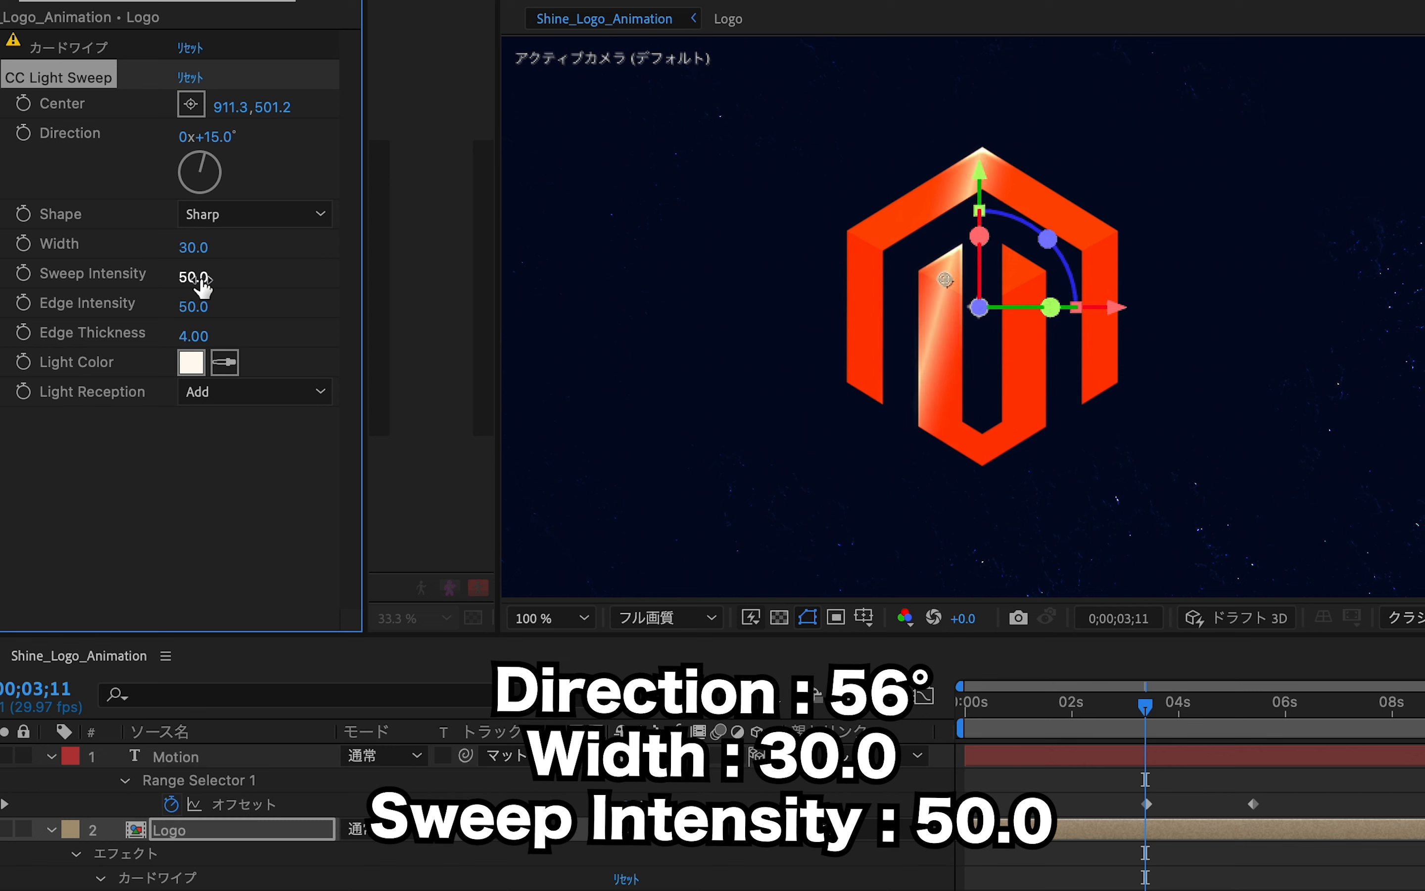
Step: Set the CC Light Sweep direction to 56° and move its center off the logo's upper-left edge to about 800, 362
left_click(213, 139)
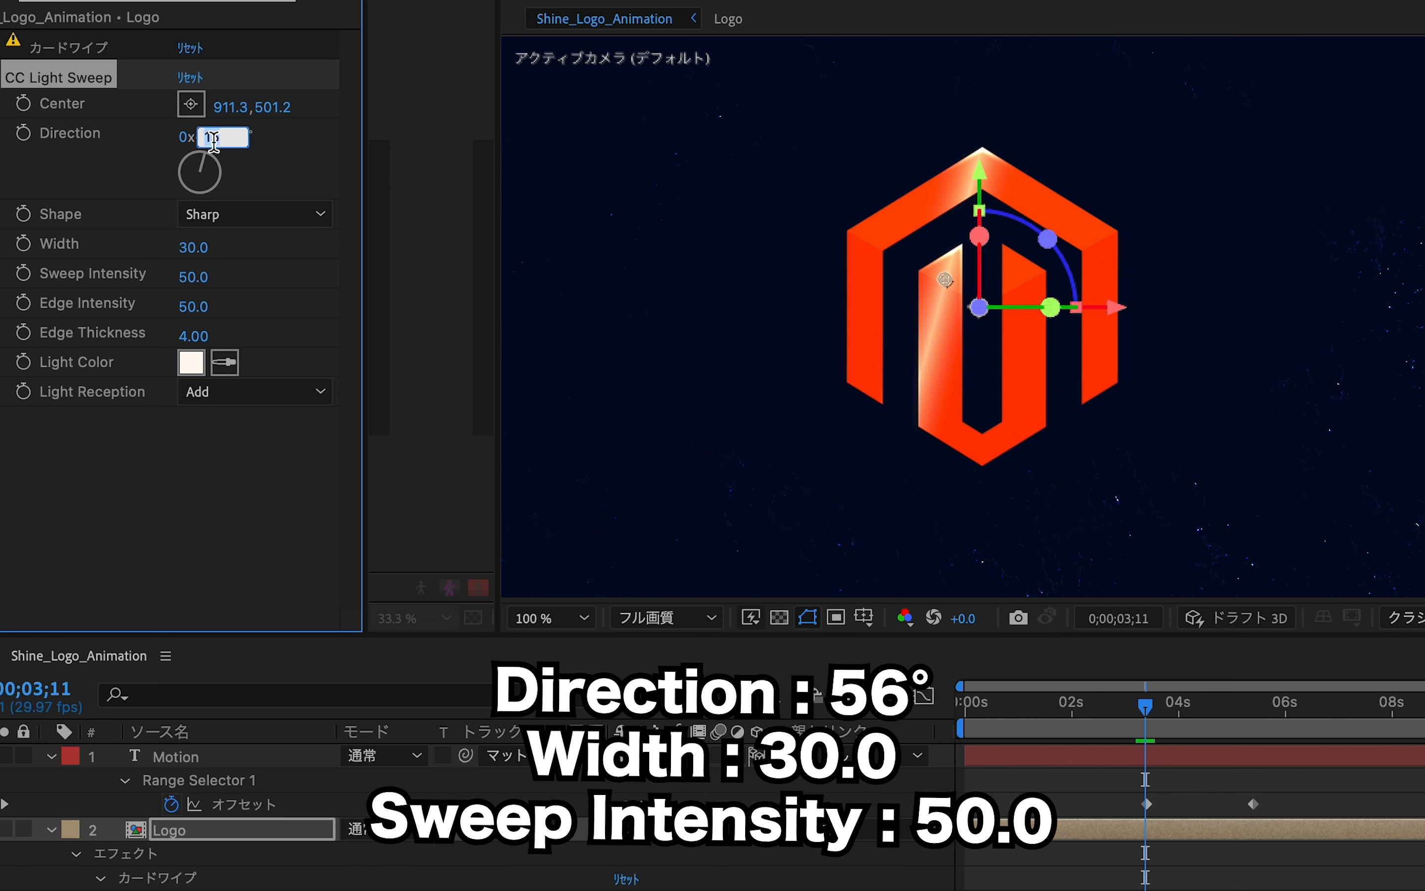
type("34")
key("Return")
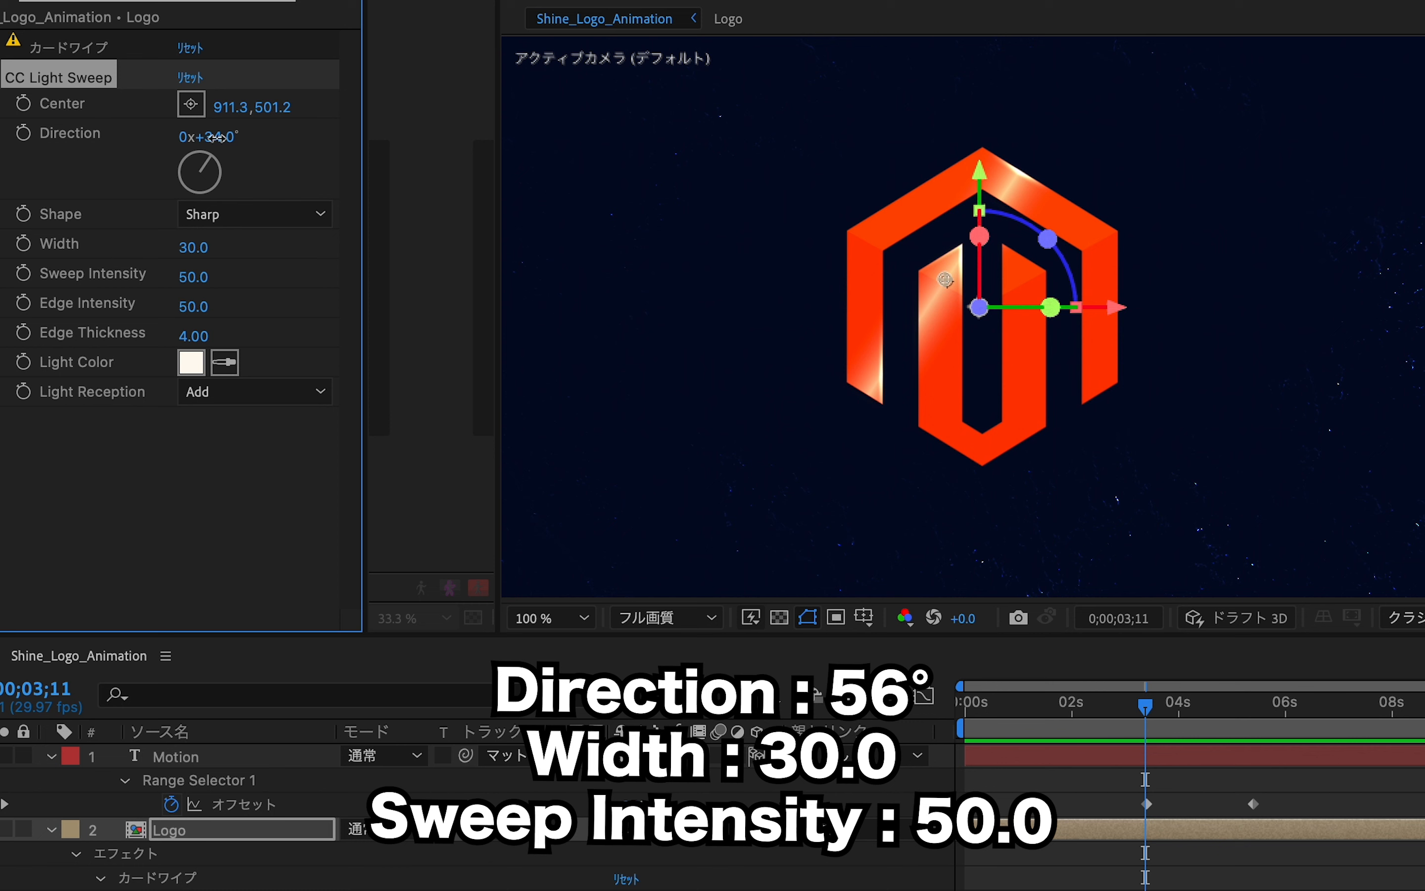
left_click_drag(223, 137, 233, 136)
left_click_drag(956, 297, 917, 192)
left_click_drag(211, 139, 226, 139)
left_click_drag(917, 191, 869, 183)
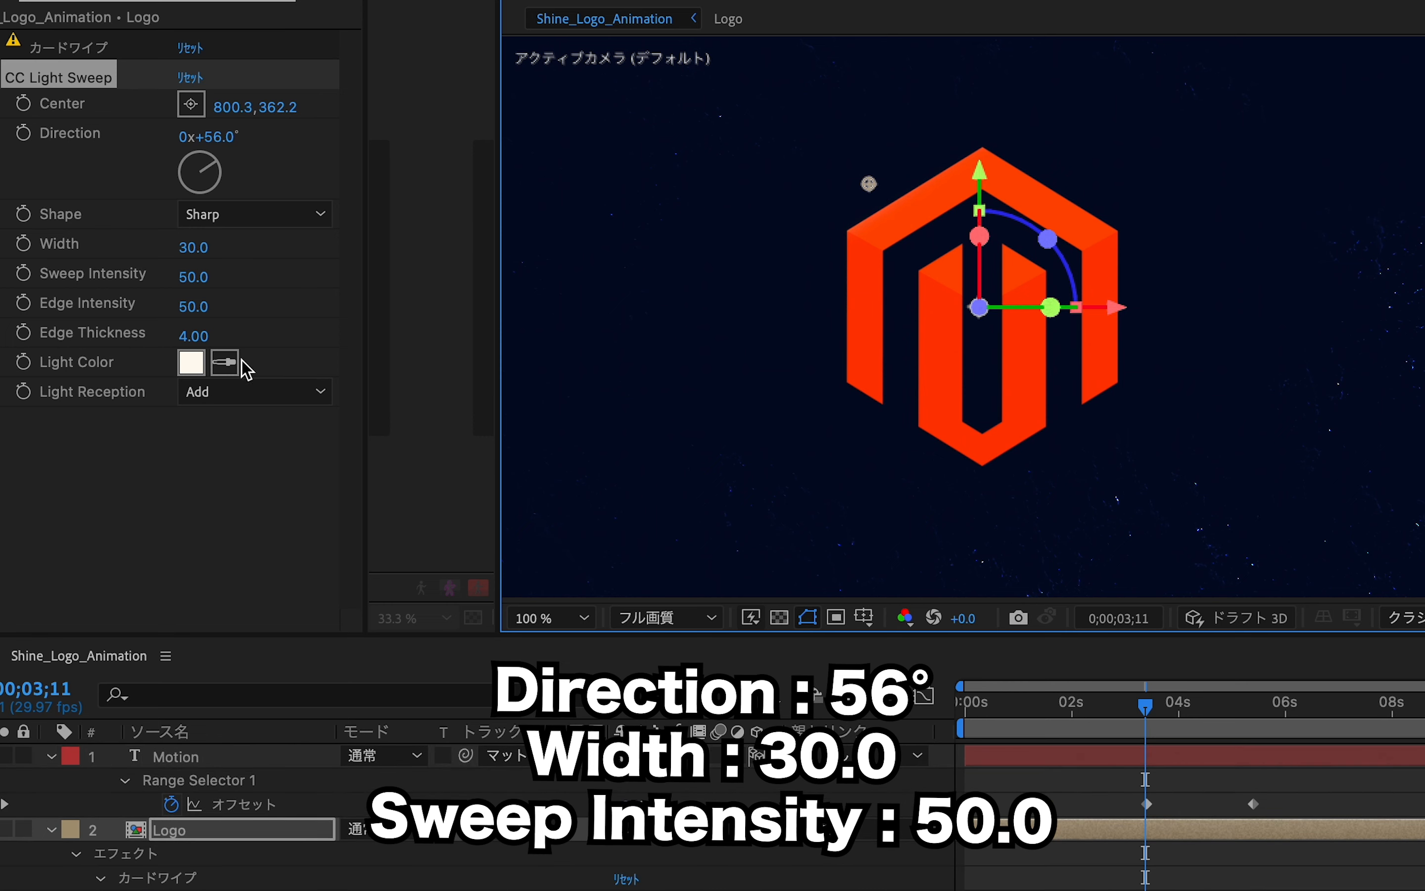
Step: Keyframe the CC Light Sweep center at 0;00;03;11, and at 0;00;05;29 move it past the logo's lower-right edge to about 1210, 722
left_click(24, 104)
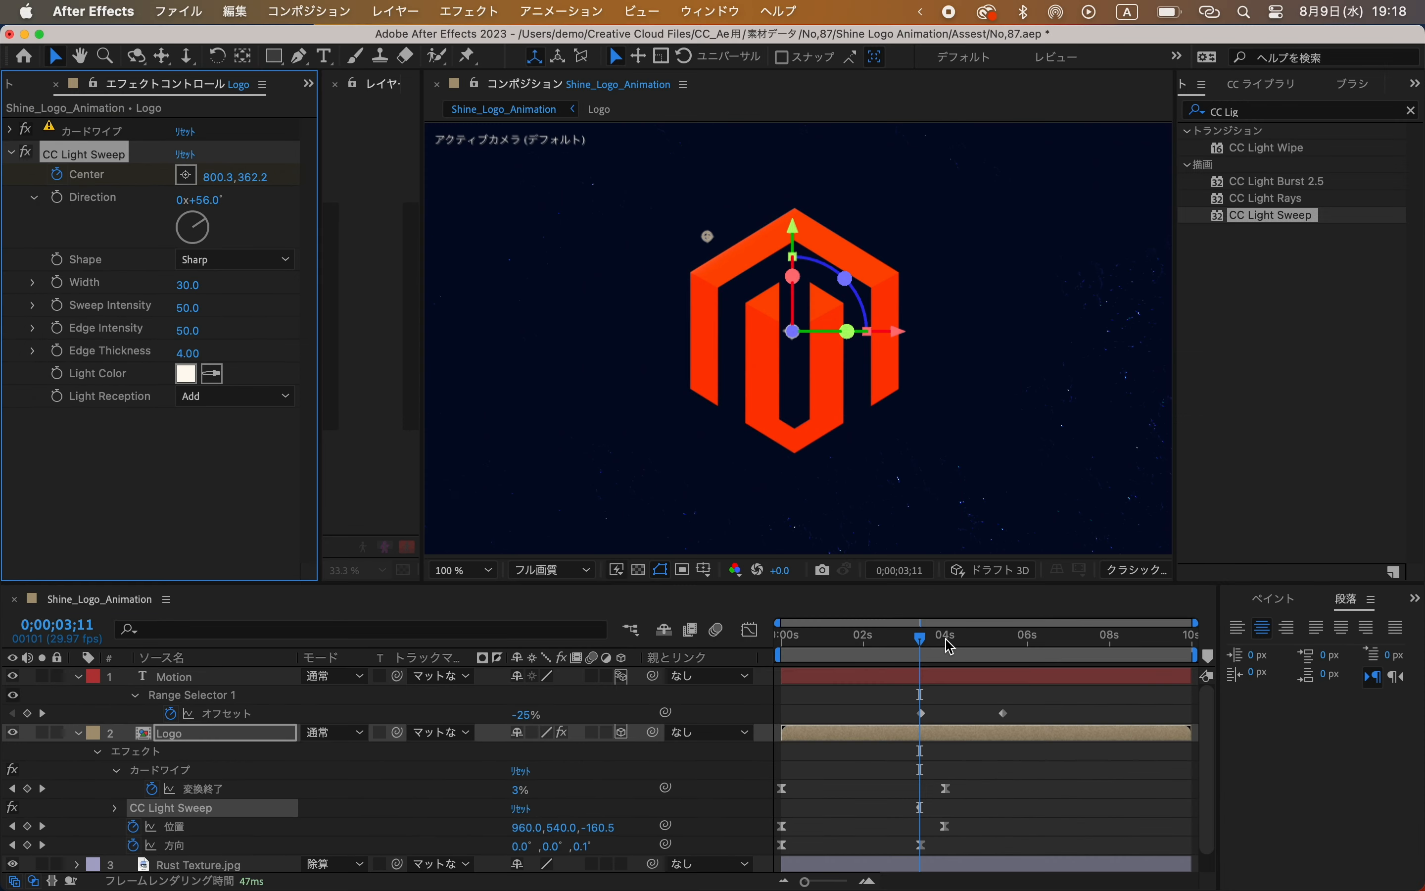
left_click_drag(928, 642, 1035, 645)
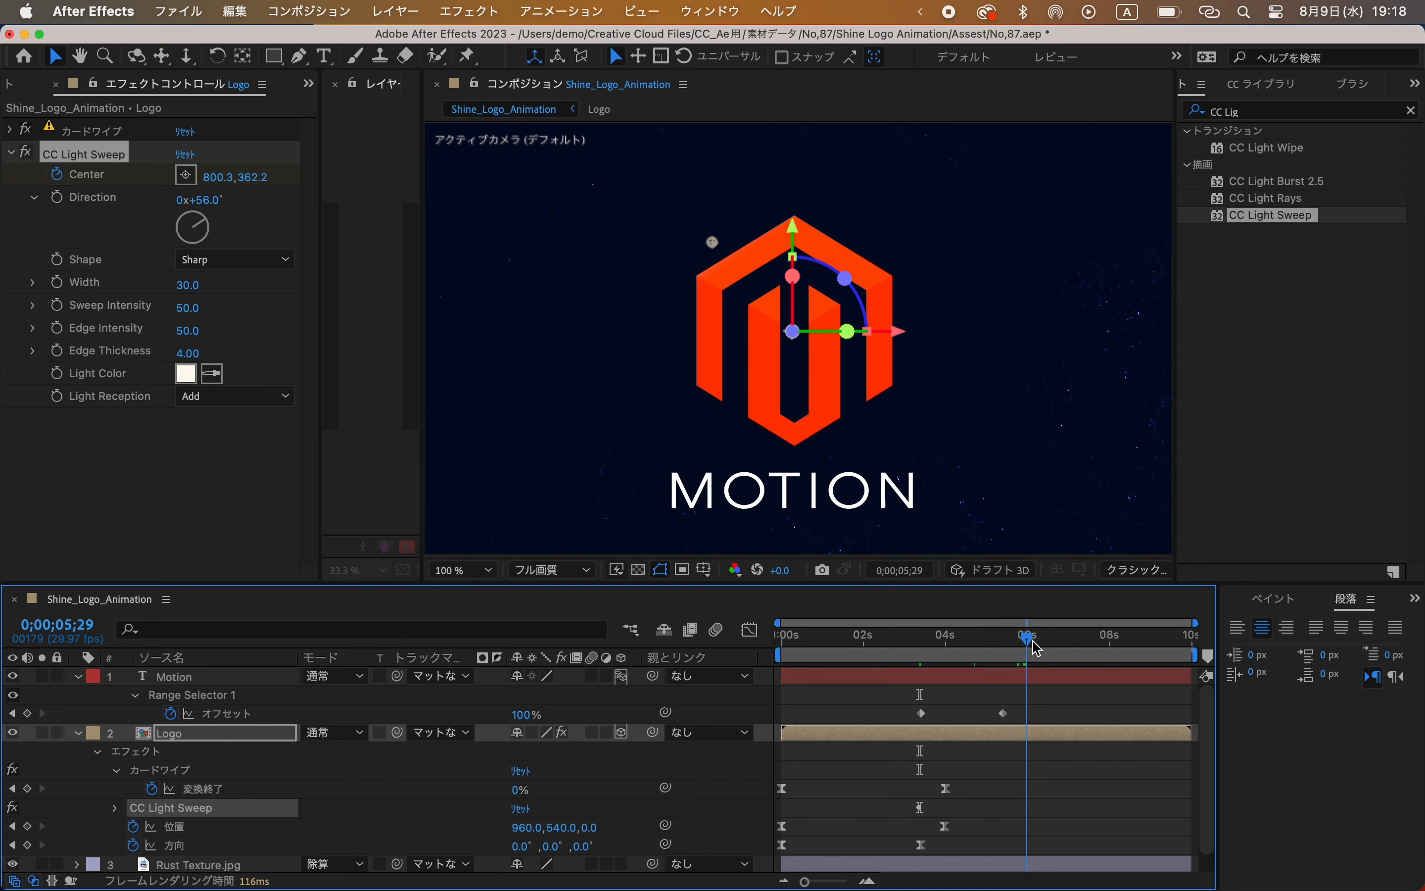
left_click_drag(714, 253, 917, 431)
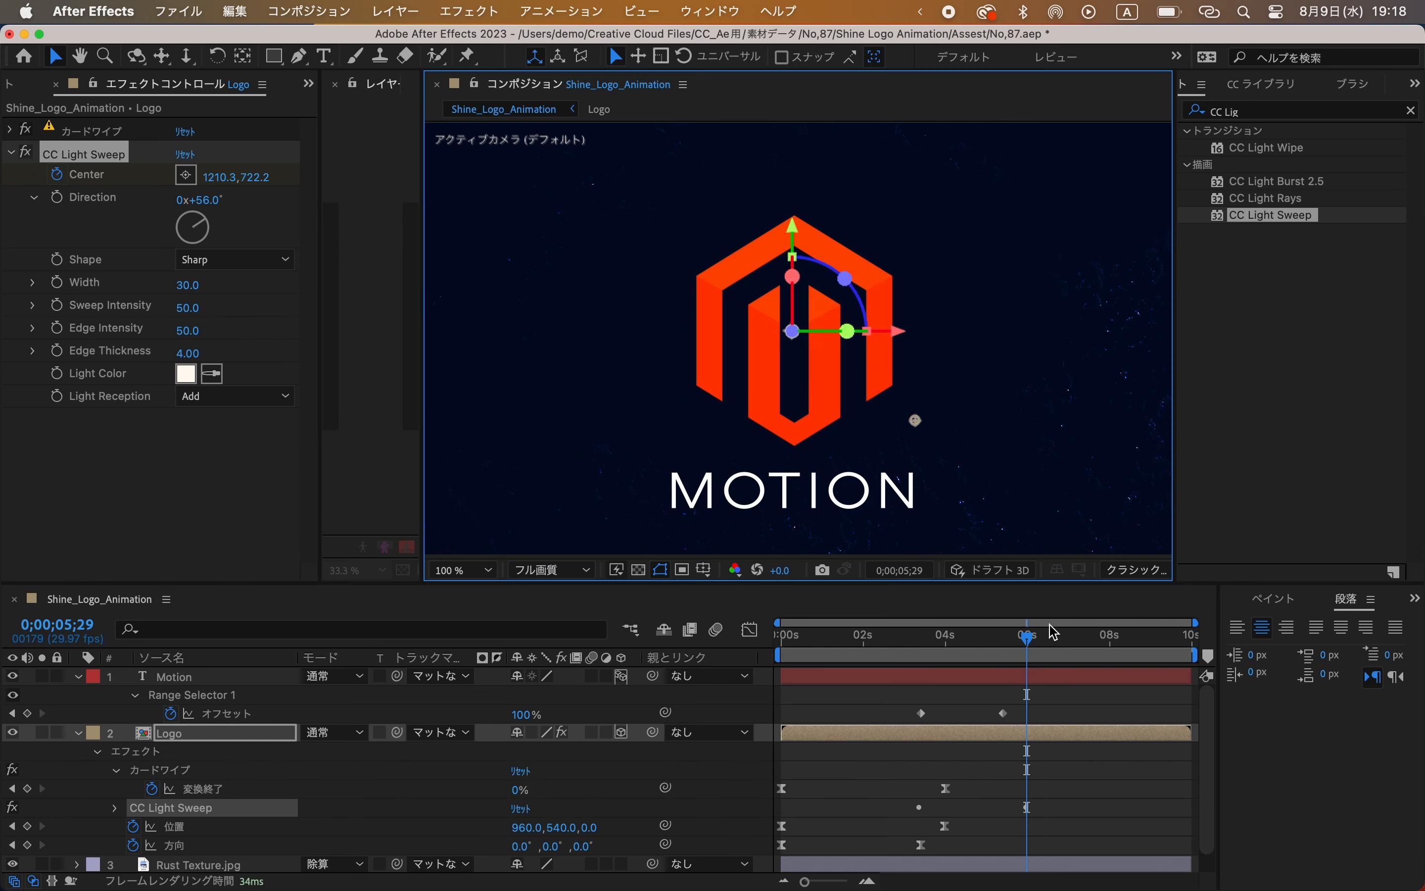
Step: Play back the composition from the start to check the light sweep across the logo
key("Home")
key("space")
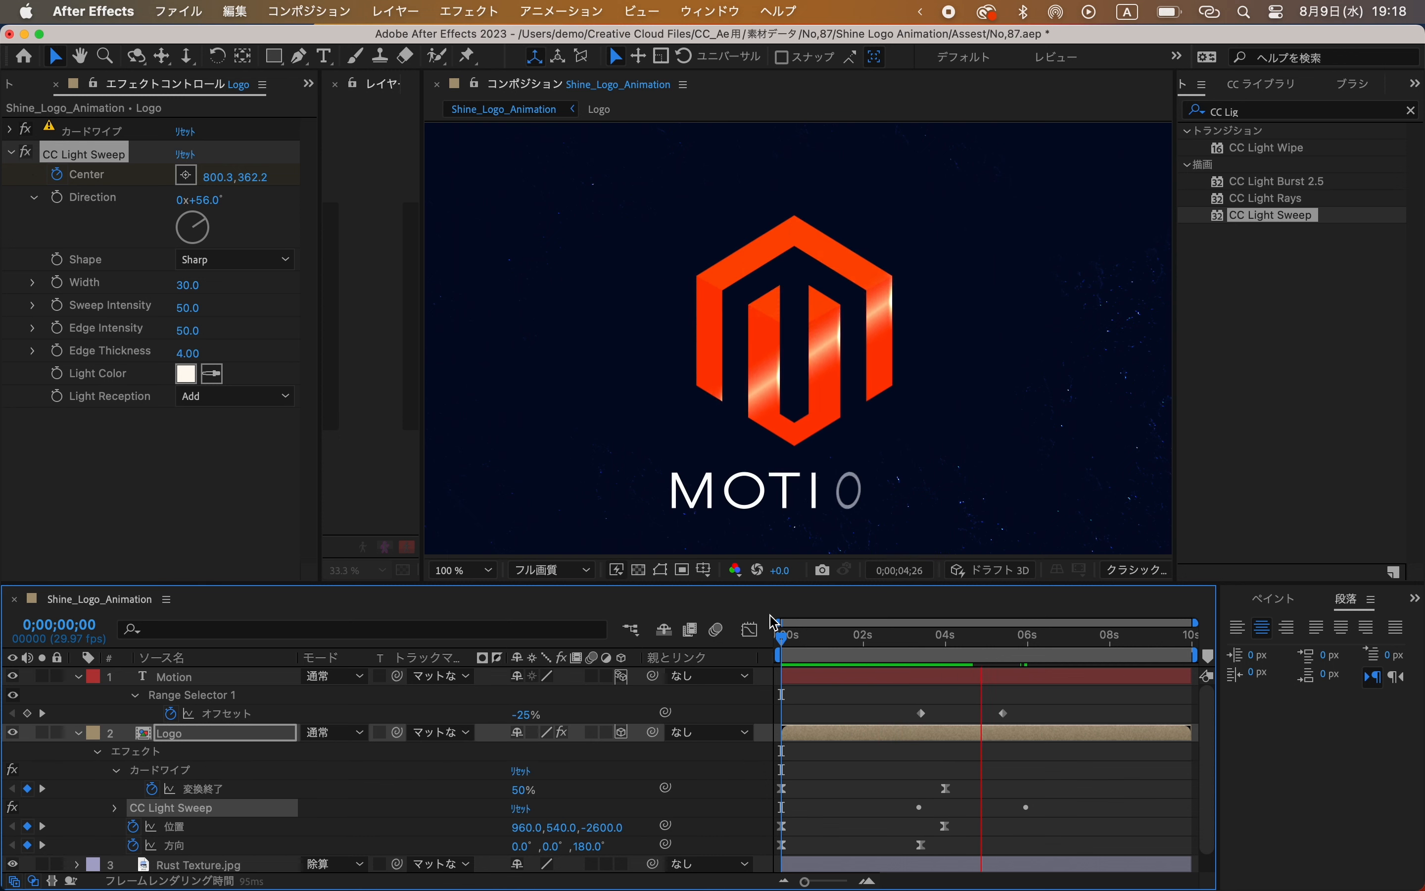
key("space")
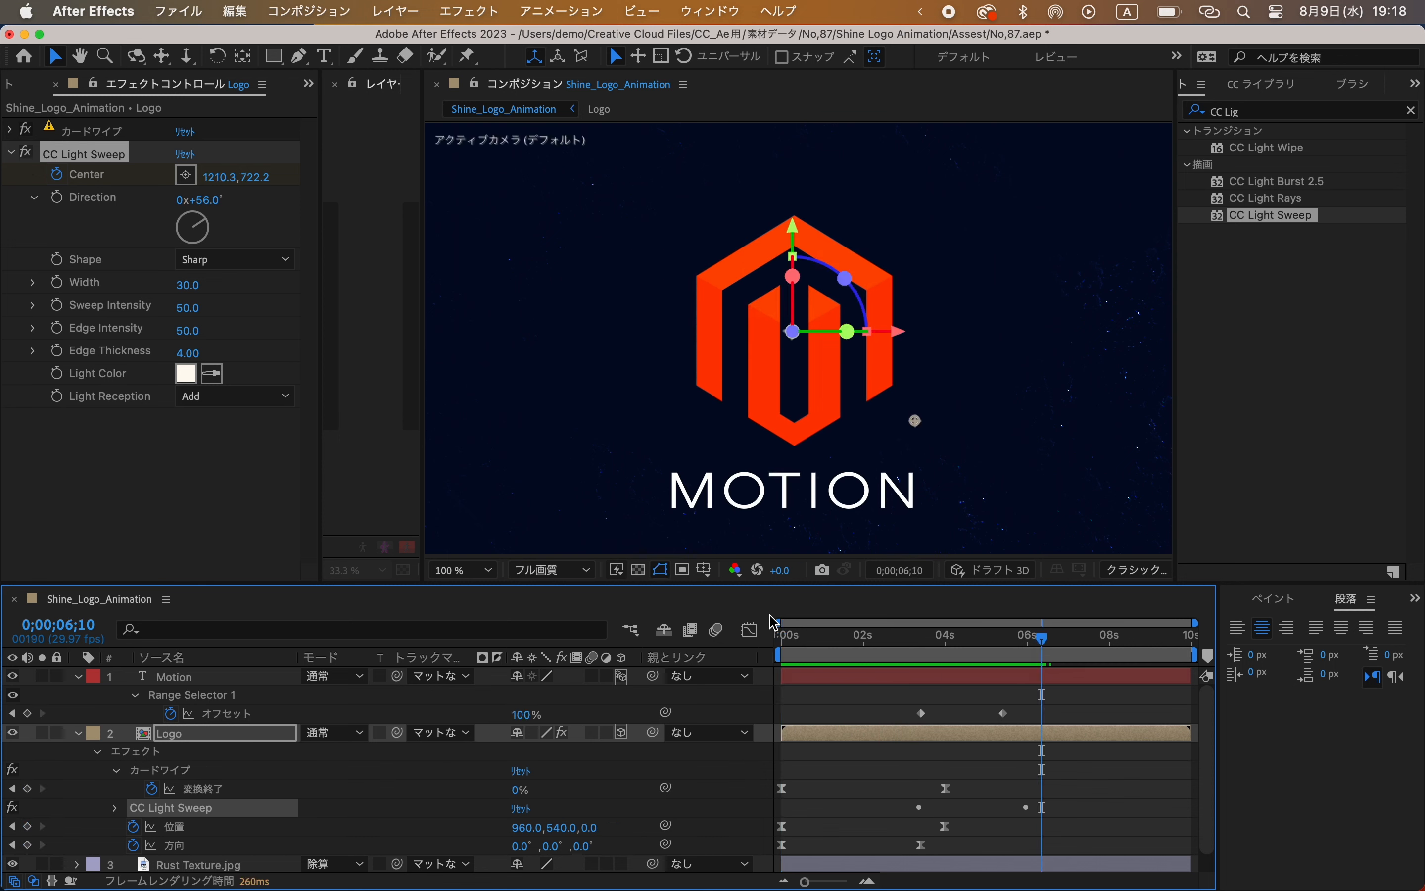
Step: Apply Easy Ease to both CC Light Sweep Center keyframes and shape their speed graph so it peaks early and slows down gradually
left_click_drag(1044, 644, 919, 644)
left_click(1001, 690)
left_click(267, 733)
key("u")
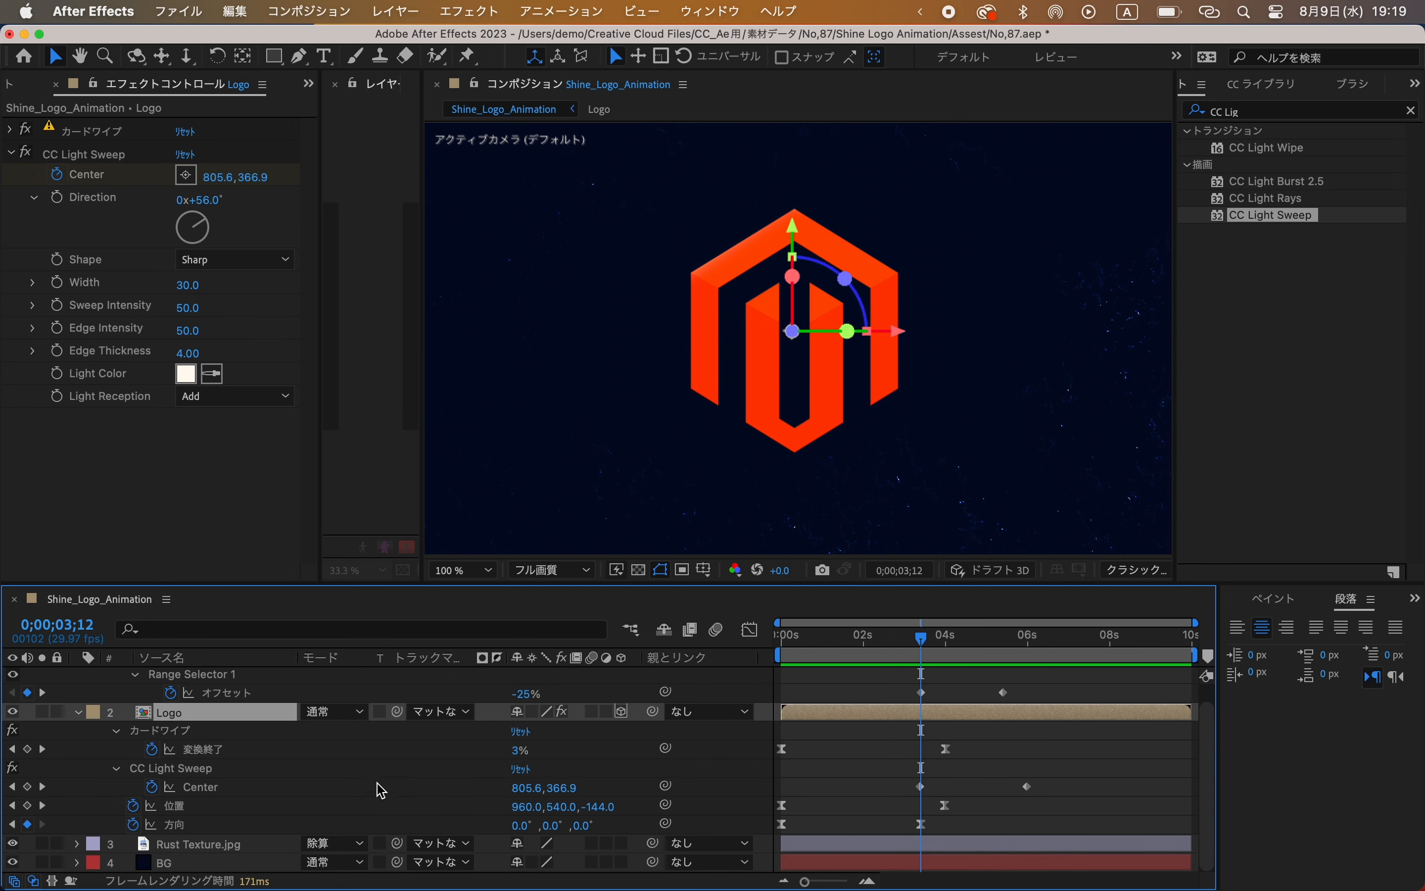
left_click_drag(1078, 792, 908, 795)
key("F9")
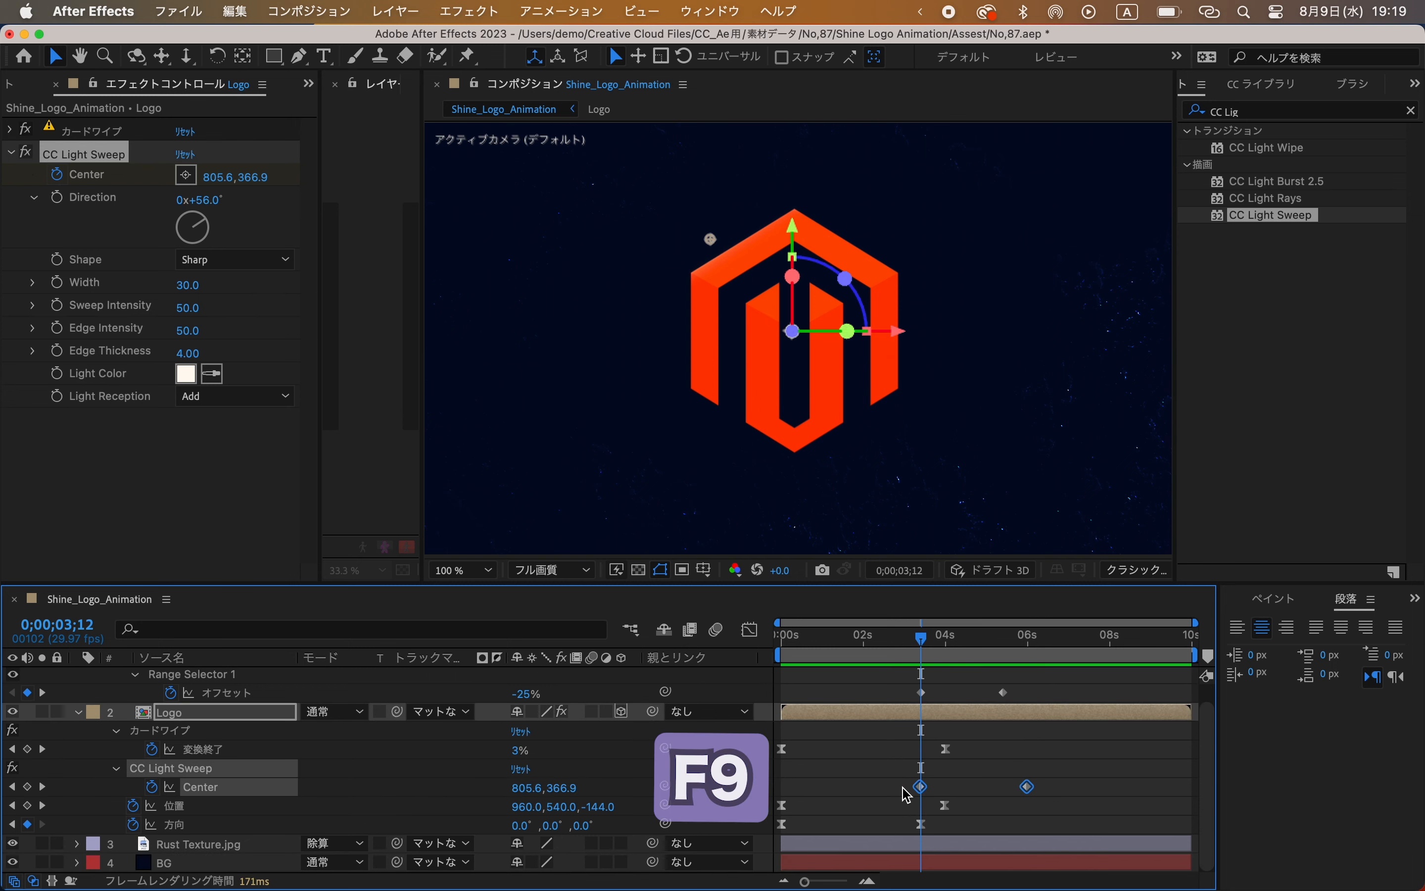
left_click(750, 632)
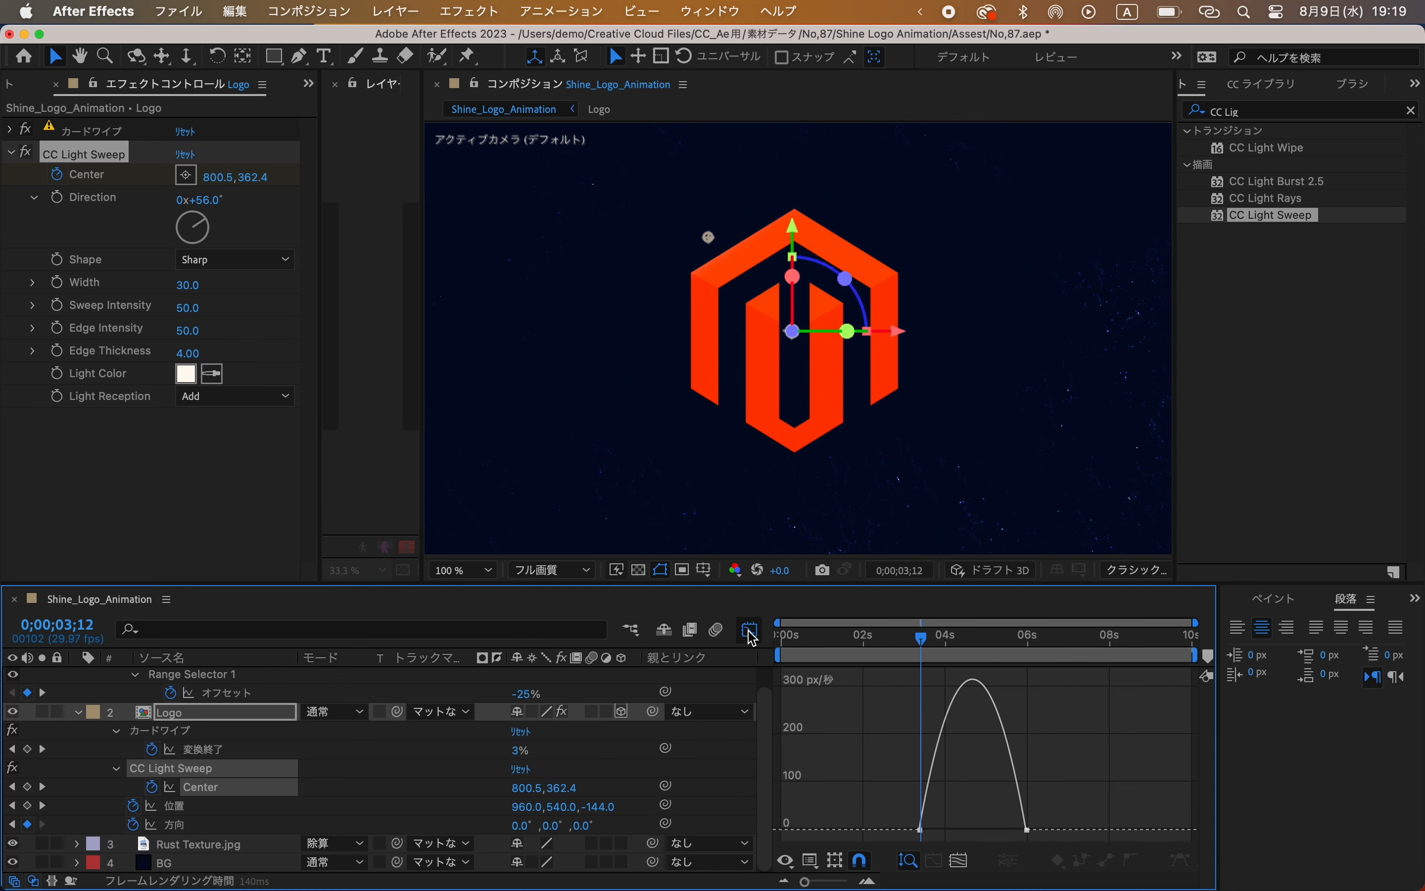
left_click_drag(892, 801, 984, 831)
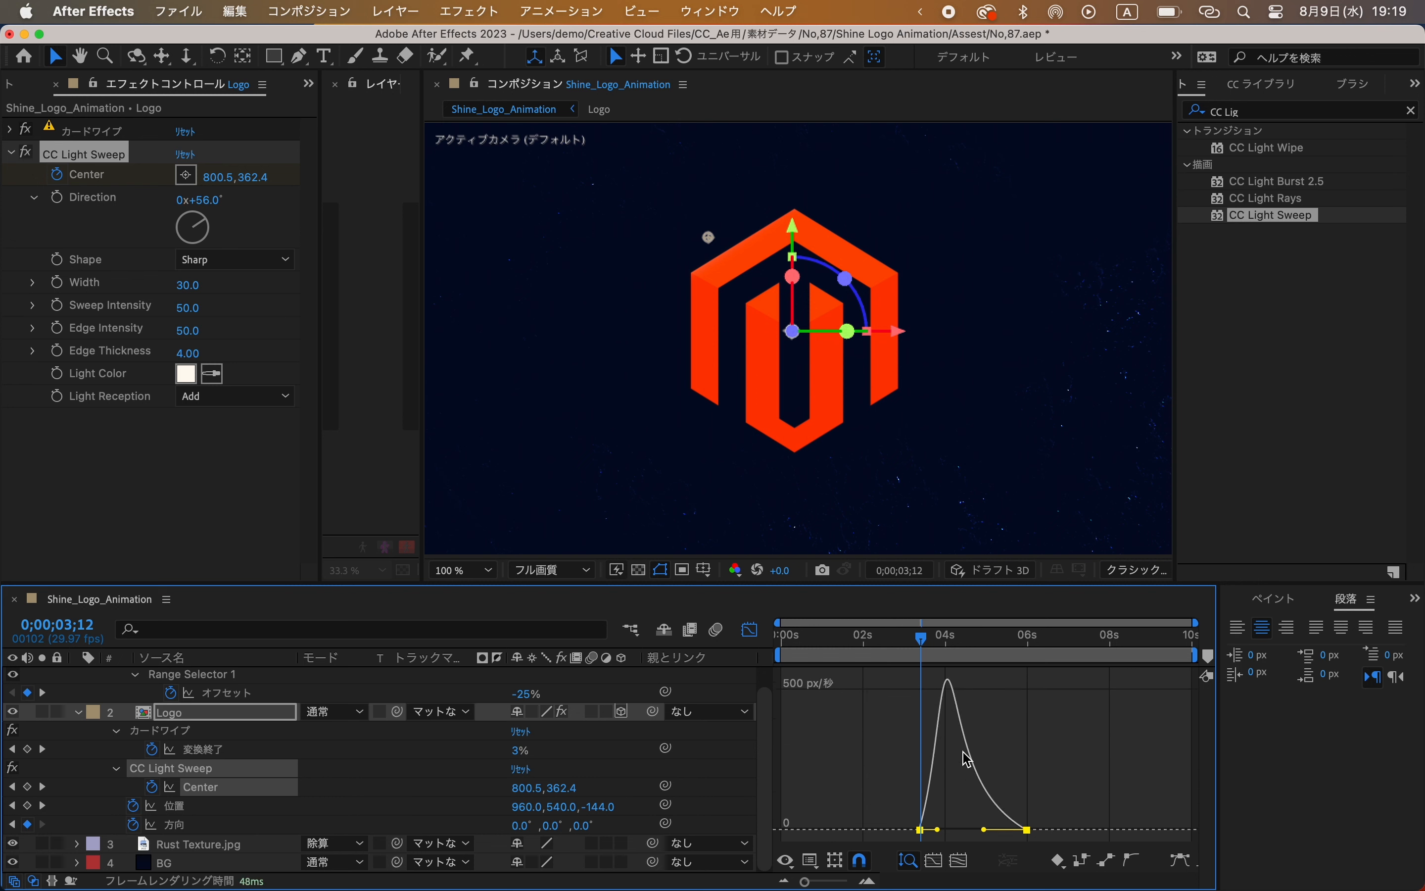
Step: Leave the graph editor and play back the finished logo animation from the start
mouse_move(923, 647)
left_mouse_down()
mouse_move(1025, 666)
mouse_move(914, 645)
mouse_move(716, 651)
left_mouse_up()
left_click(752, 631)
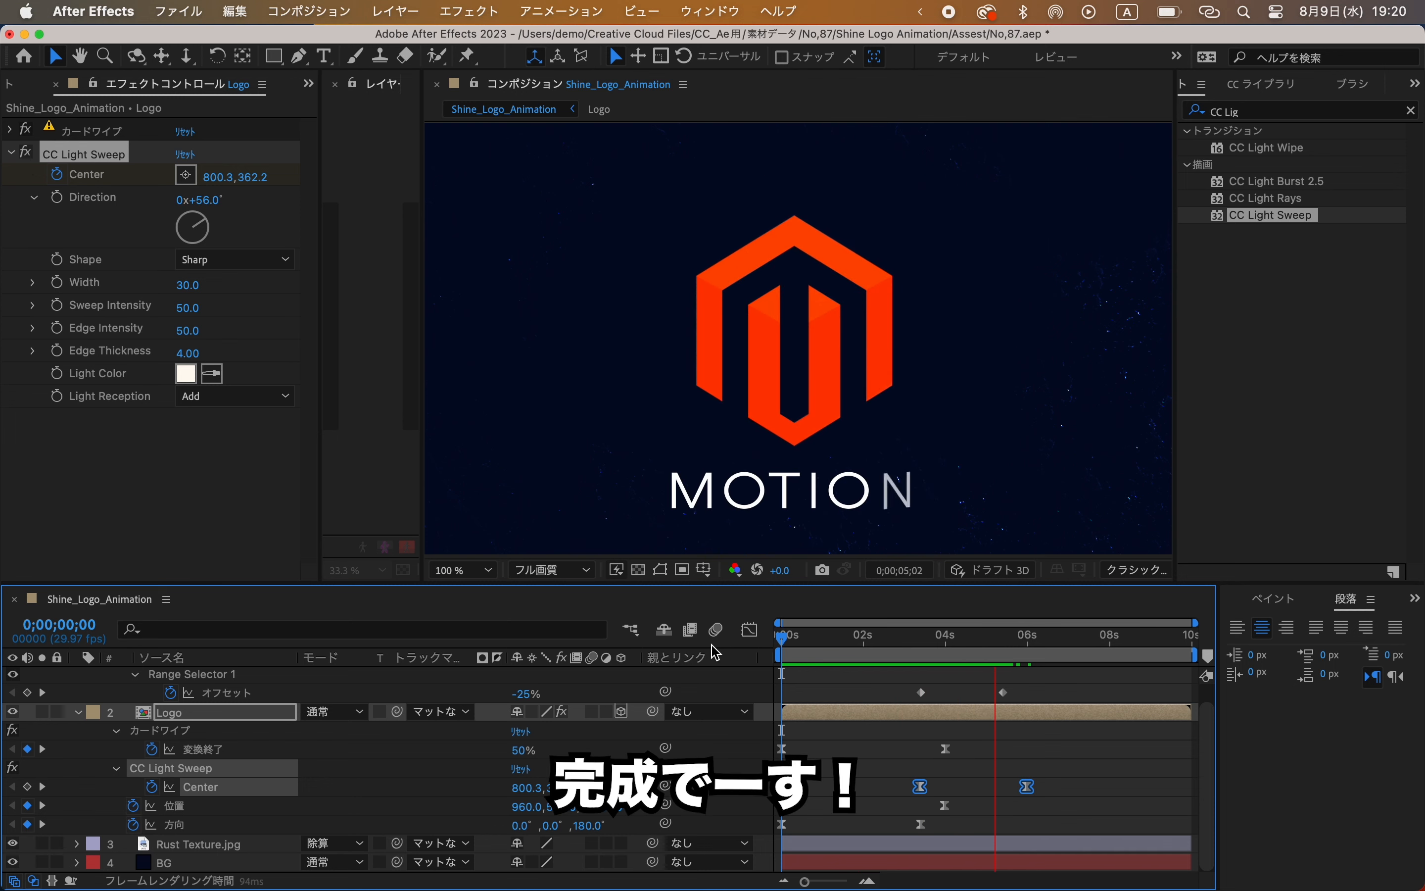
key("space")
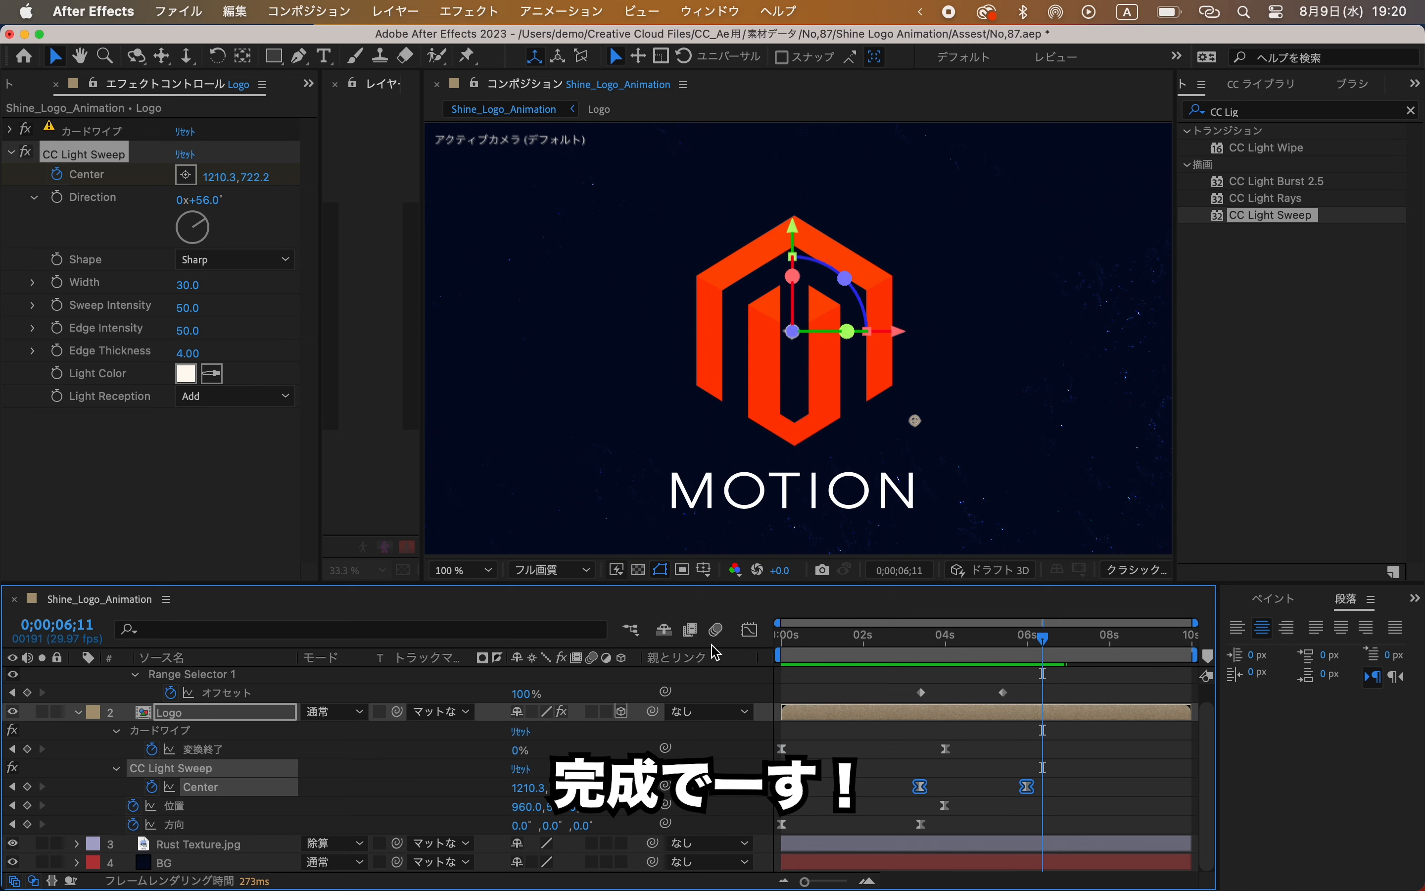